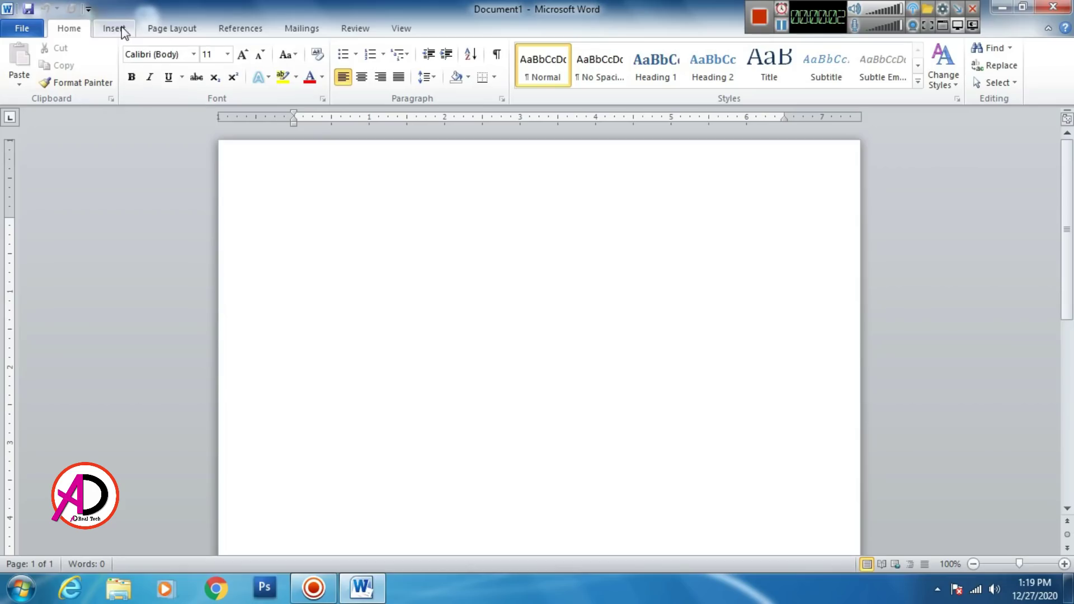
# Step: Apply the Narrow margin preset to the document
pyautogui.click(166, 32)
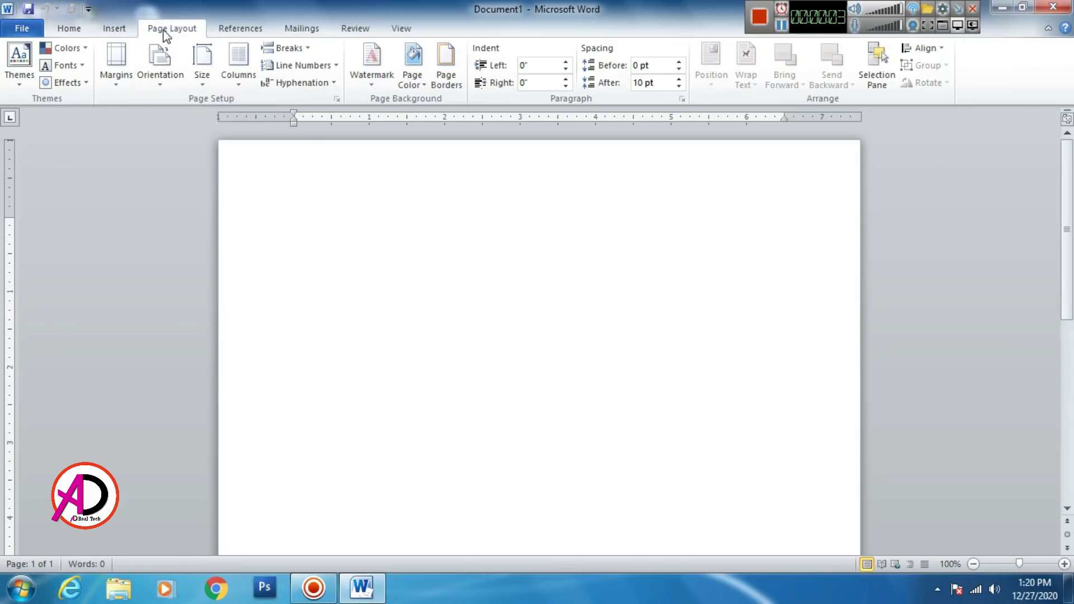
pyautogui.click(117, 84)
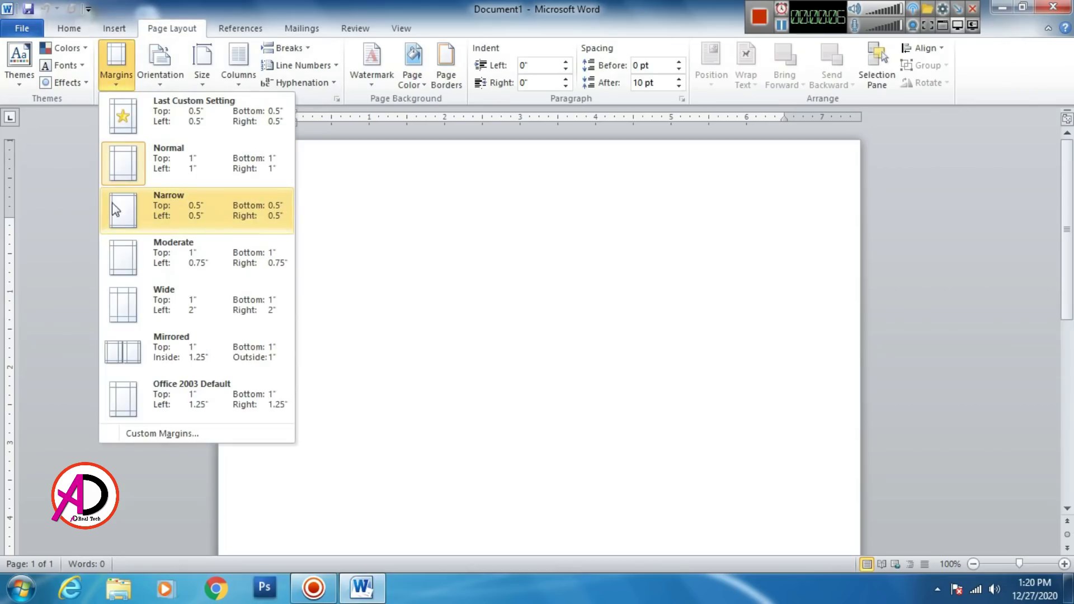
pyautogui.click(192, 213)
# Step: Set a custom paper size of 5.3 inches wide by 7.5 inches high
pyautogui.click(202, 69)
pyautogui.click(265, 448)
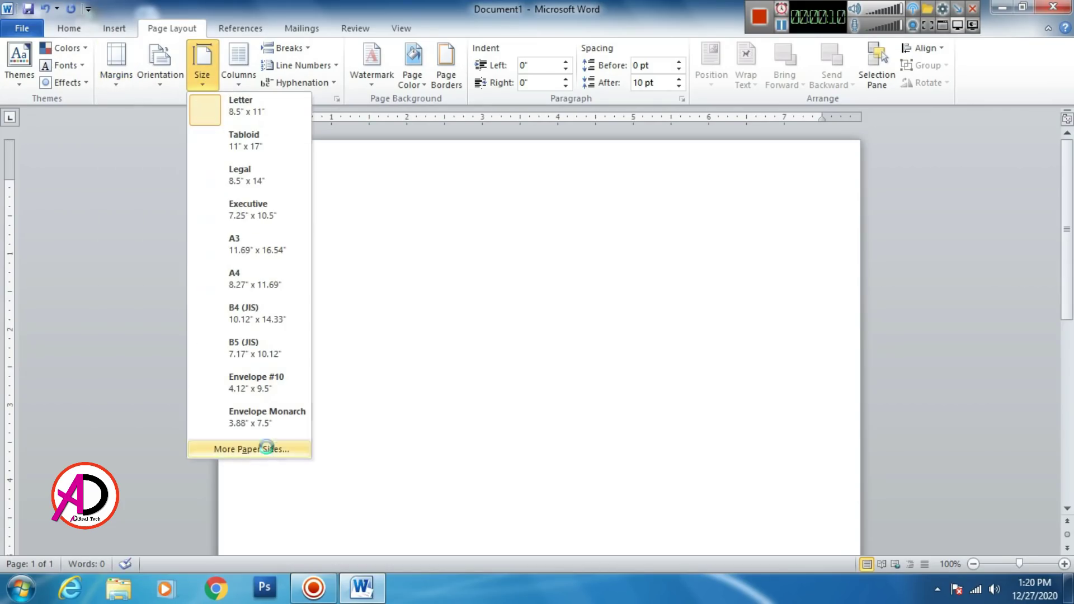
pyautogui.moveTo(465, 156); pyautogui.dragTo(391, 131)
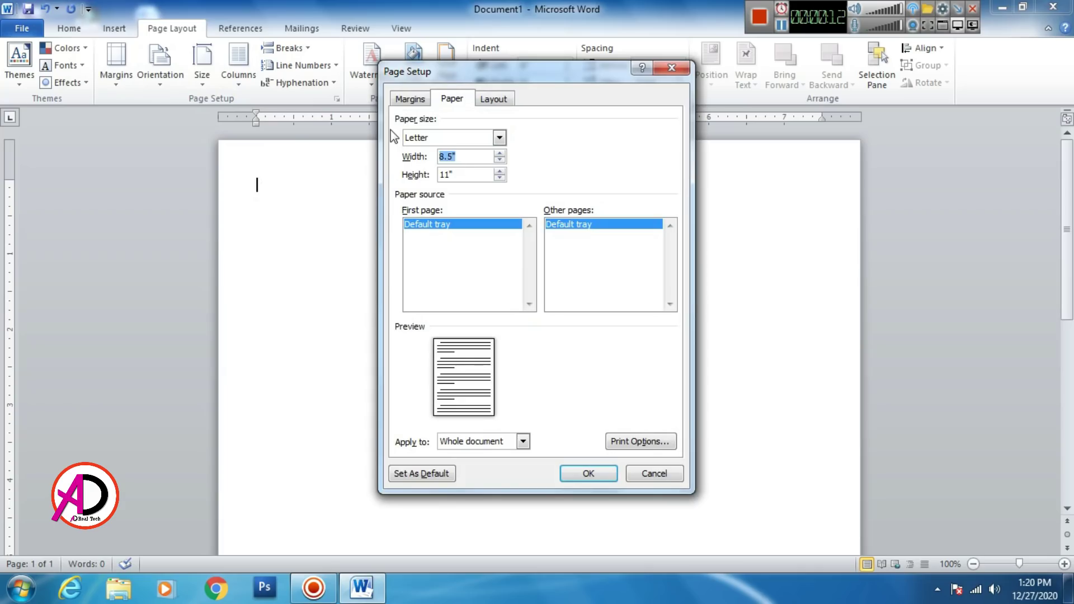
pyautogui.write('5.3')
pyautogui.press('Tab')
pyautogui.write('7.5')
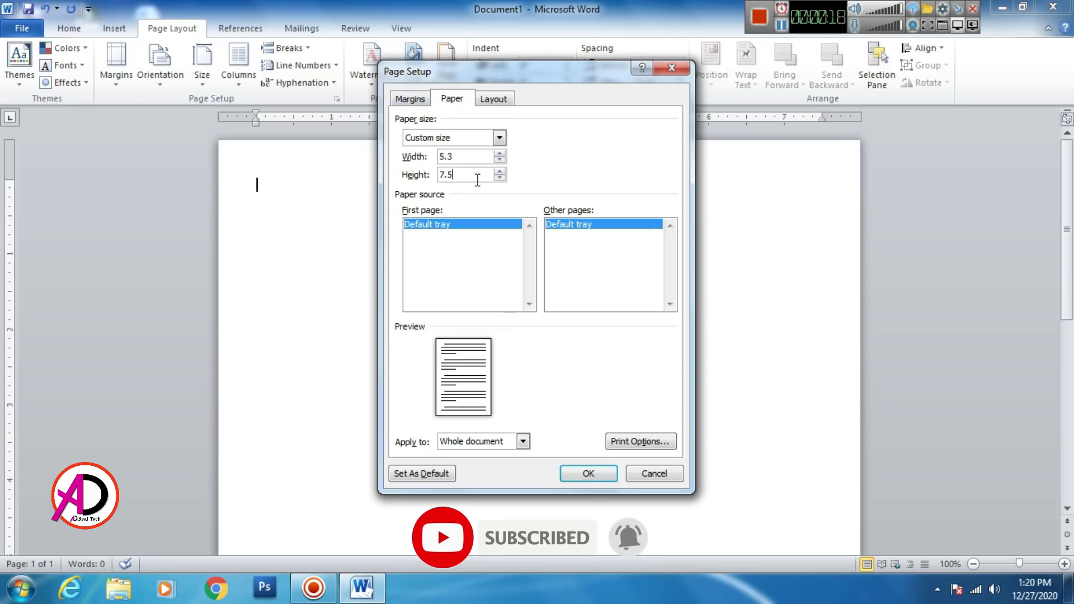
pyautogui.click(582, 476)
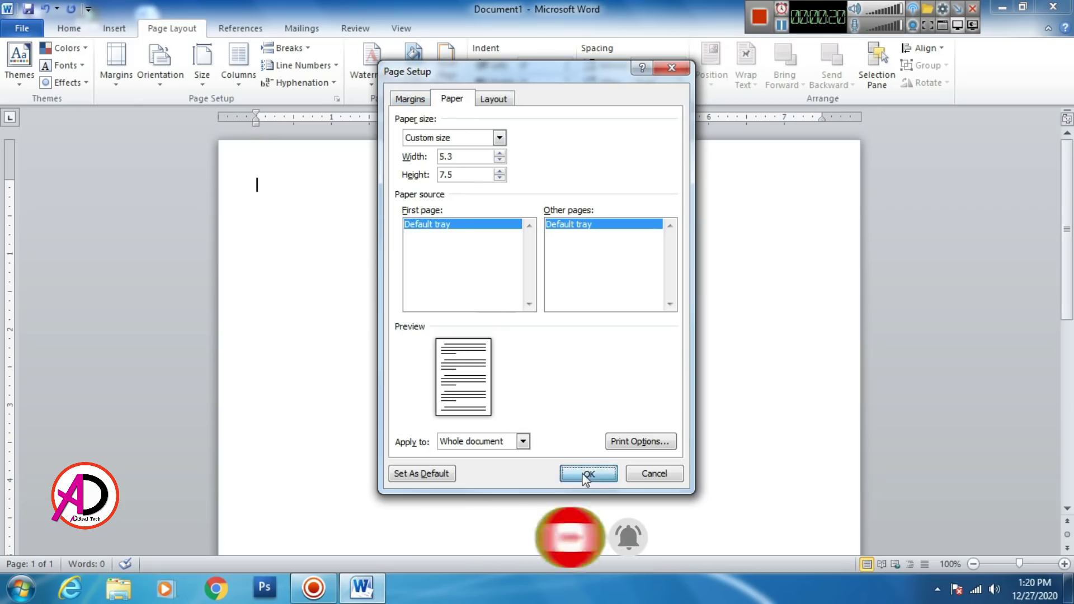
pyautogui.scroll(-7, 459, 294)
pyautogui.scroll(4, 452, 300)
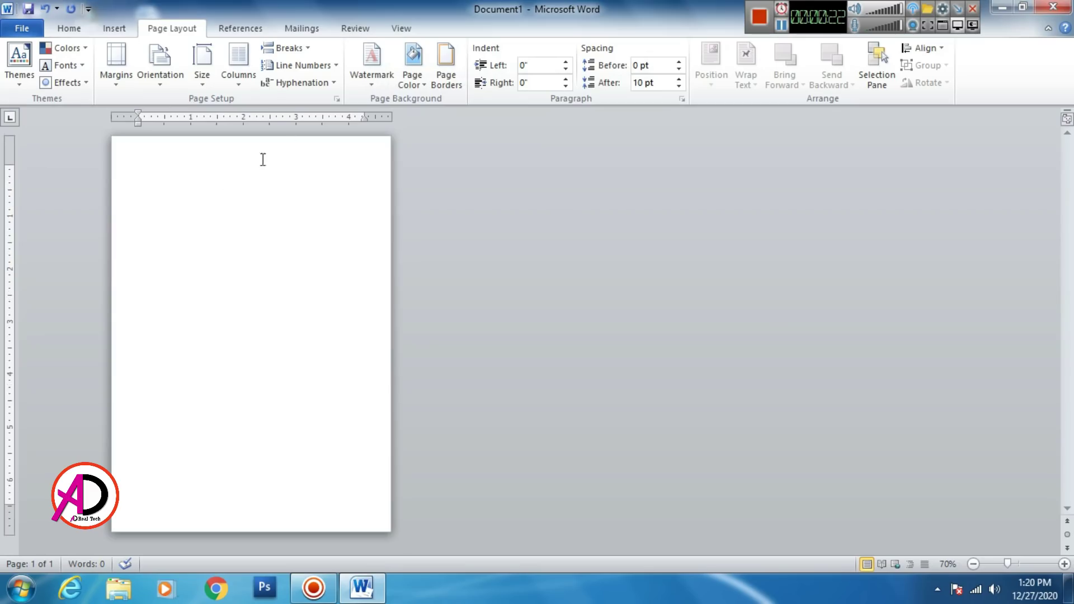
# Step: Drag the top margin up on the vertical ruler and centre-align the first line
pyautogui.scroll(7, 290, 255)
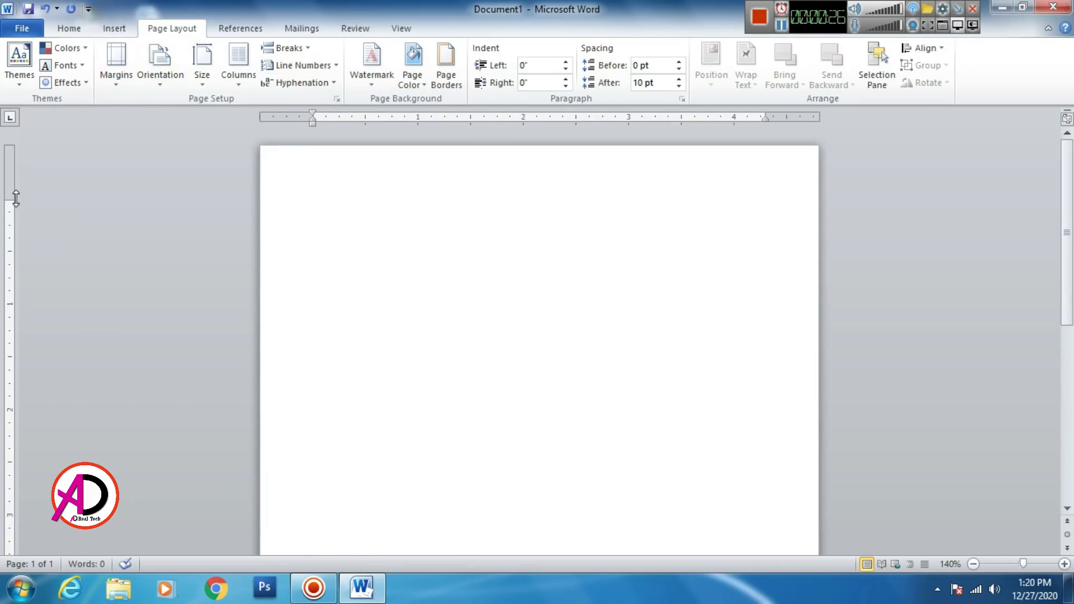
pyautogui.moveTo(10, 198); pyautogui.dragTo(10, 160)
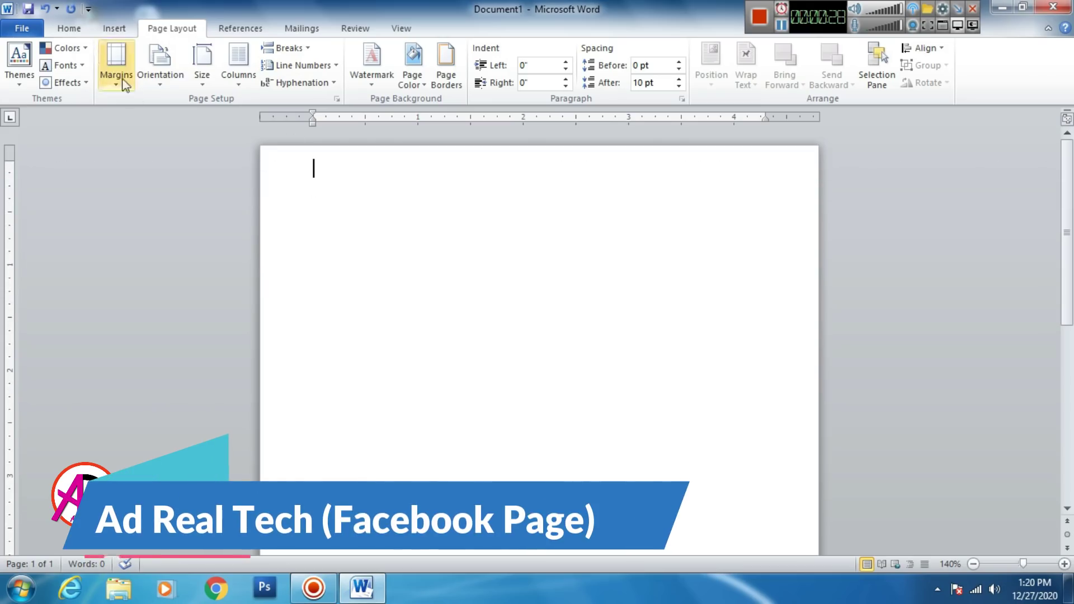
pyautogui.click(111, 30)
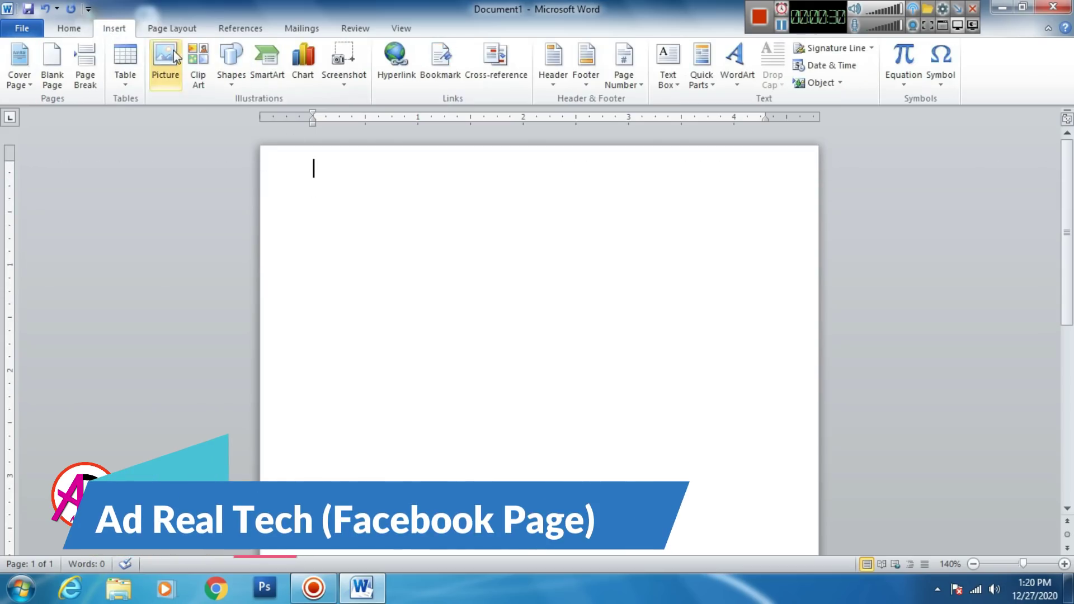
pyautogui.click(72, 31)
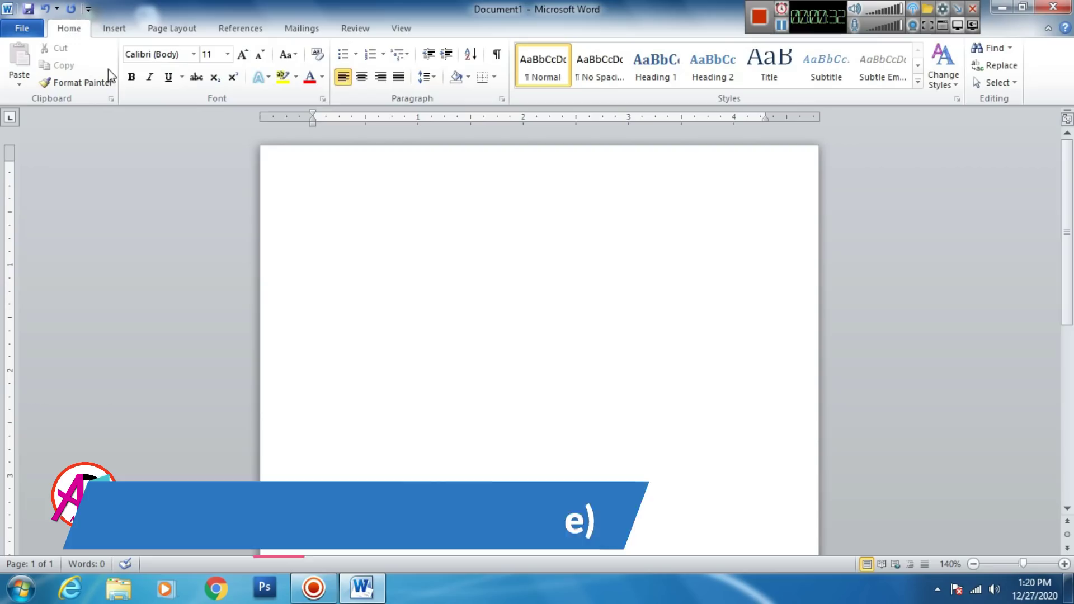
pyautogui.click(362, 76)
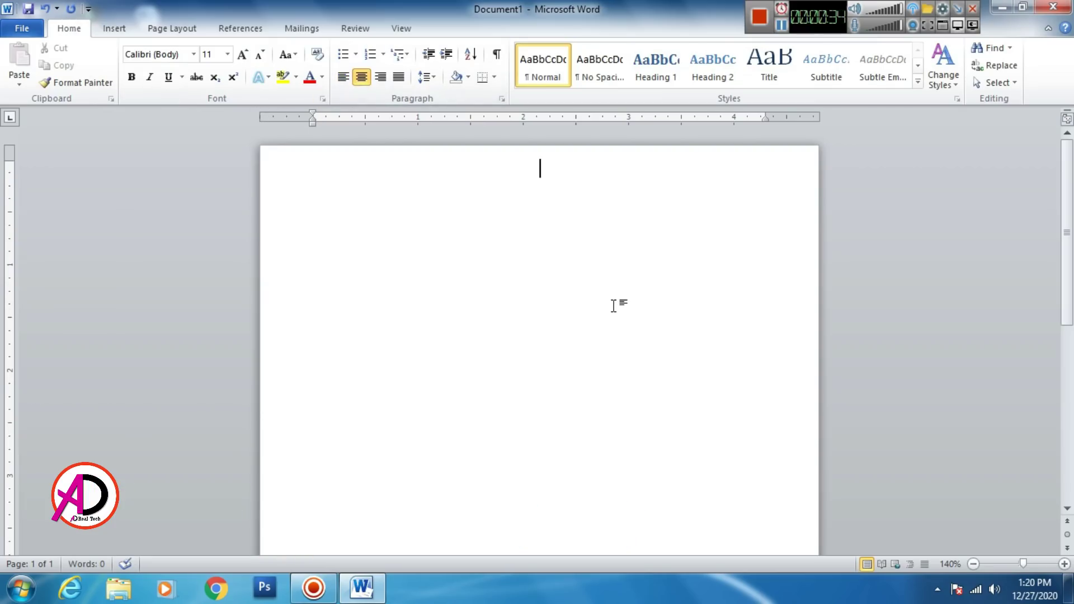
# Step: Type the heading 'RESTAURANT NAME HERE'
pyautogui.write('RESTU')
pyautogui.press('BackSpace')
pyautogui.write('AURANT')
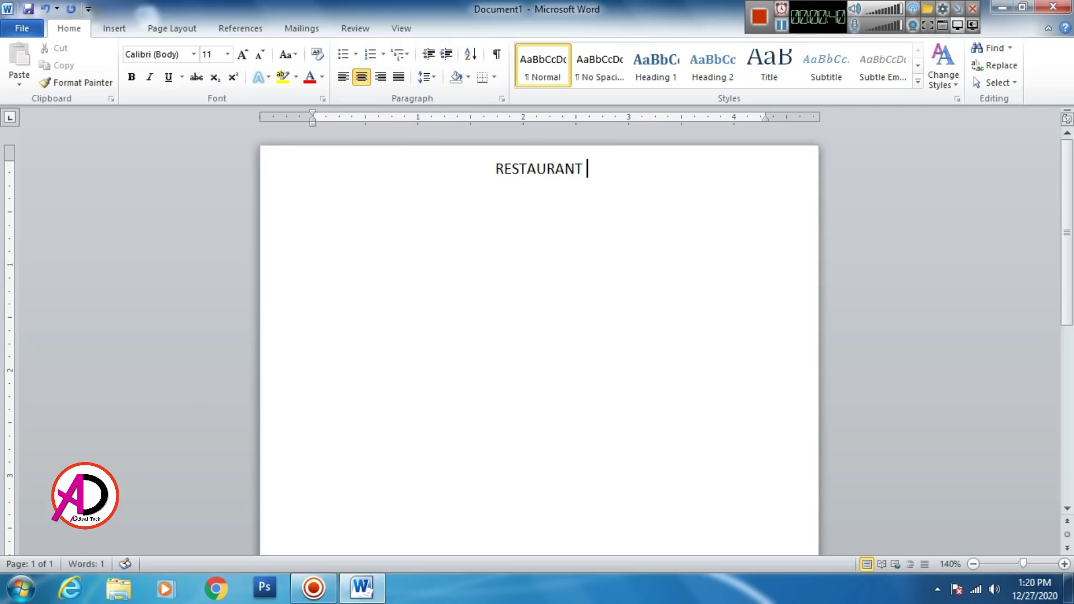
pyautogui.write(' NAME HERE')
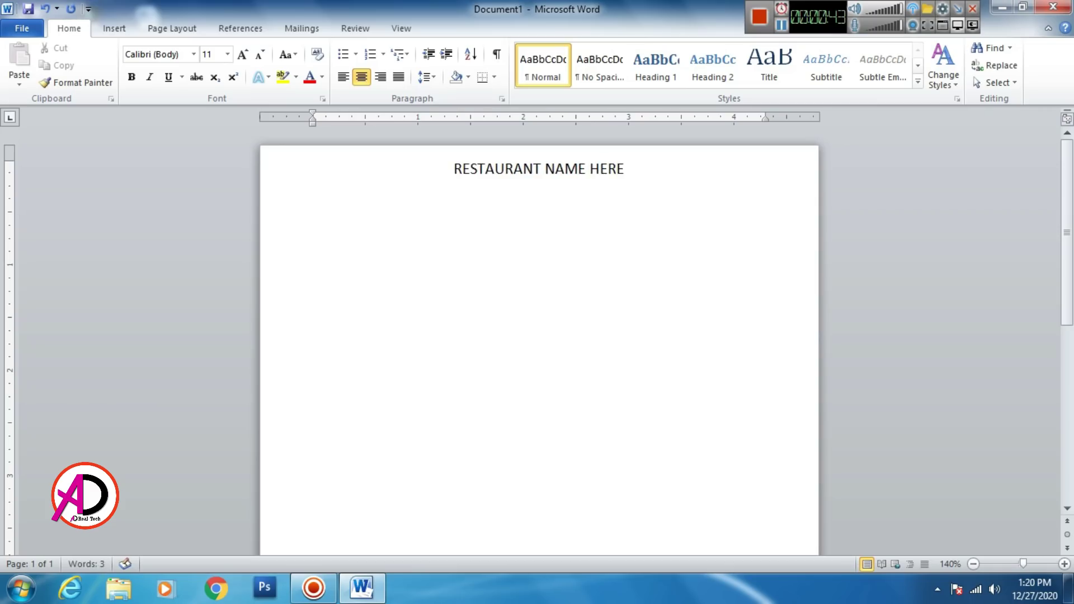
# Step: Format the heading in Bell Gothic Std, enlarged to 20 pt
pyautogui.hotkey('ctrl', 'a')
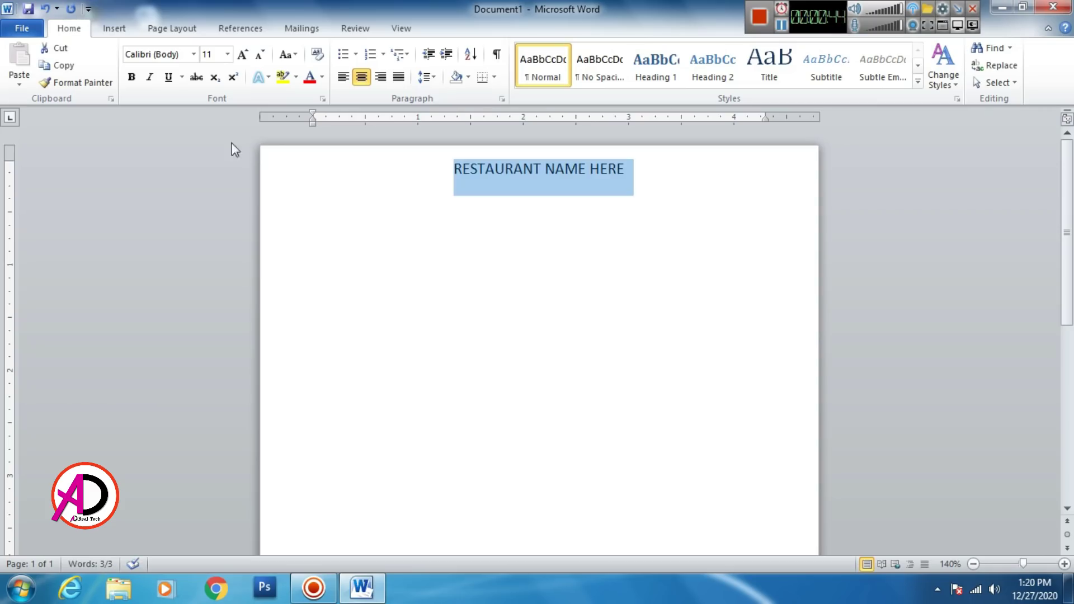
pyautogui.click(193, 54)
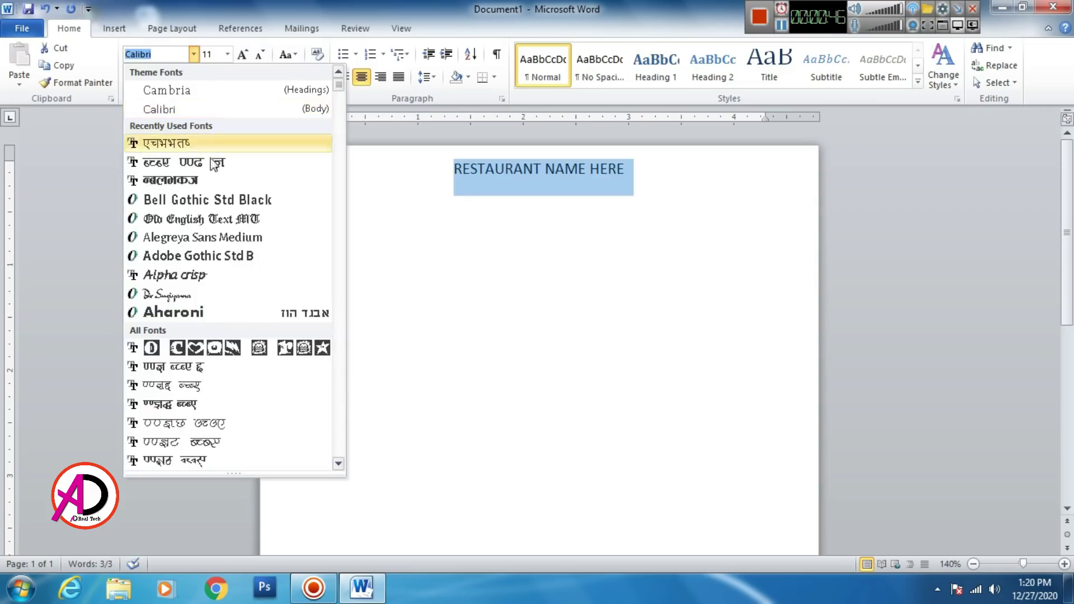
pyautogui.click(203, 202)
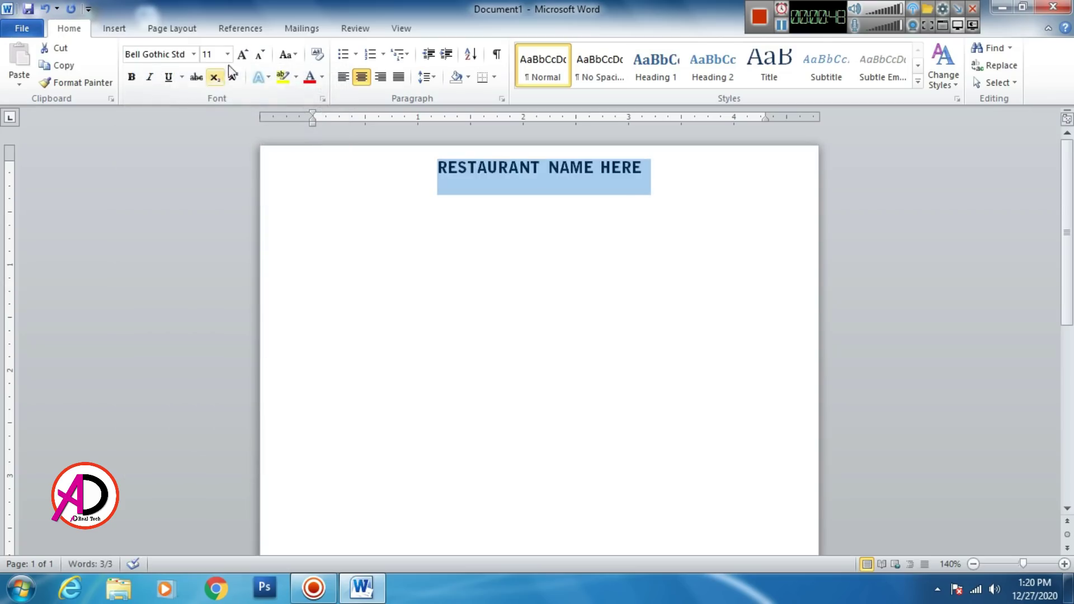
pyautogui.click(242, 54)
pyautogui.click(242, 54)
pyautogui.click(242, 54)
pyautogui.click(241, 54)
pyautogui.click(242, 54)
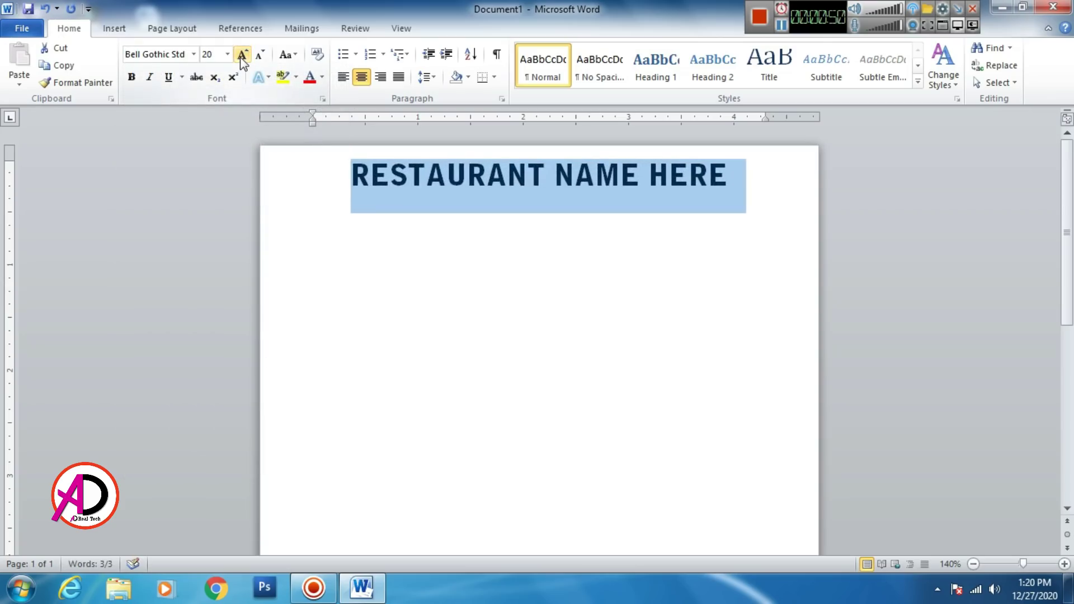
pyautogui.click(506, 284)
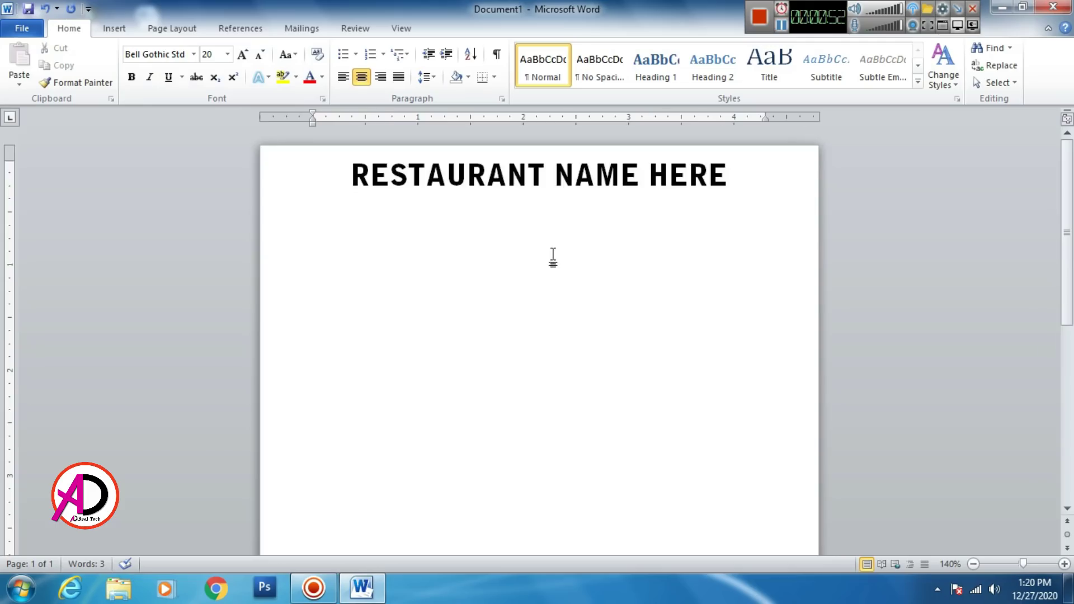
pyautogui.scroll(-1, 551, 256)
pyautogui.click(621, 257)
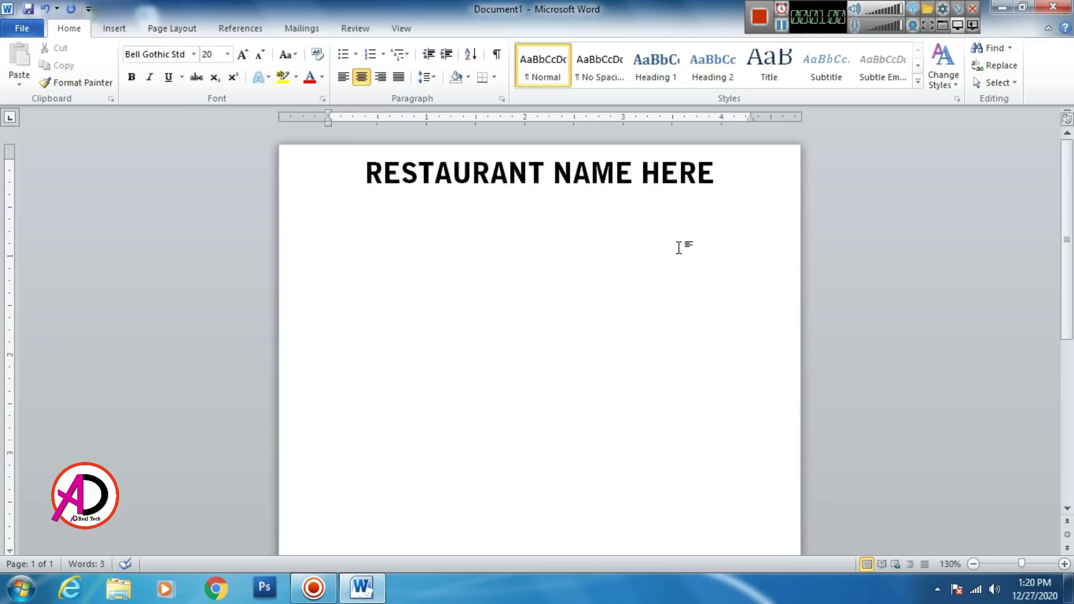
# Step: Remove the space after the heading paragraph, then add a new centred line beneath it
pyautogui.press('Return')
pyautogui.press('BackSpace')
pyautogui.click(426, 78)
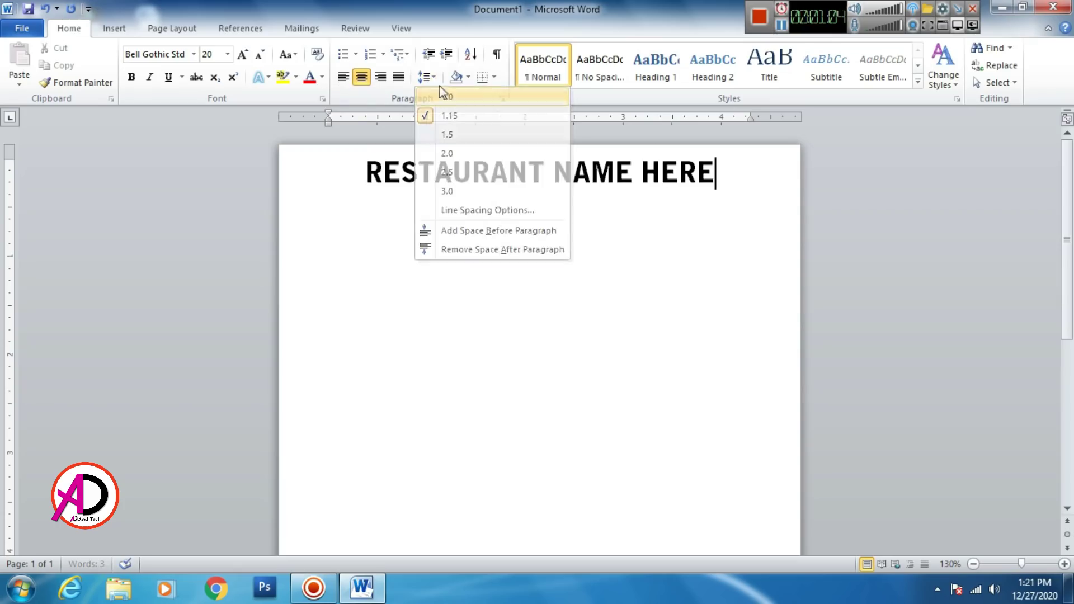
pyautogui.click(451, 232)
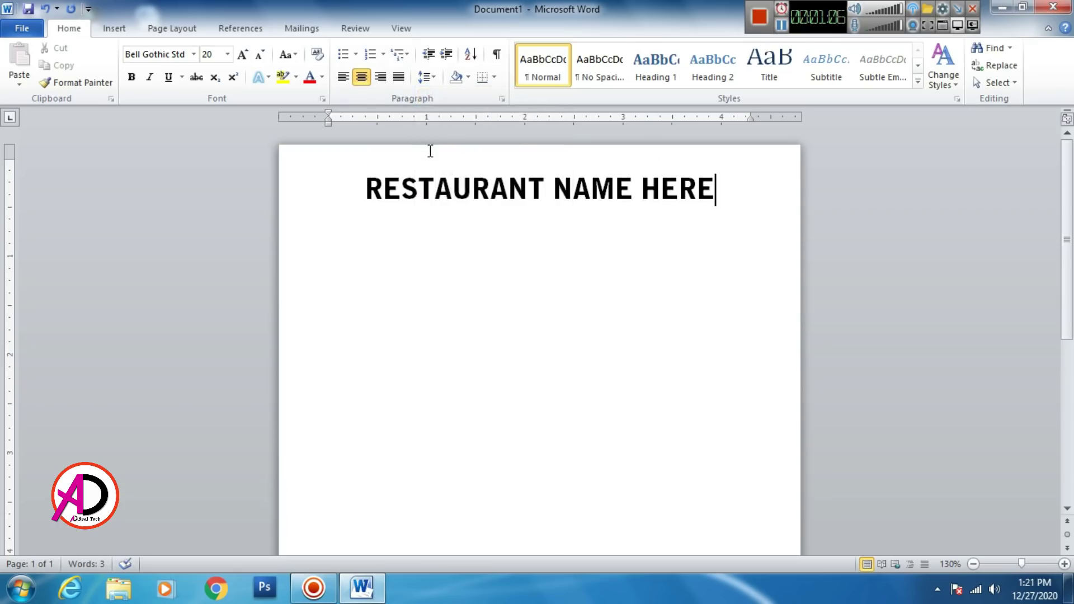
pyautogui.hotkey('ctrl', 'z')
pyautogui.click(434, 80)
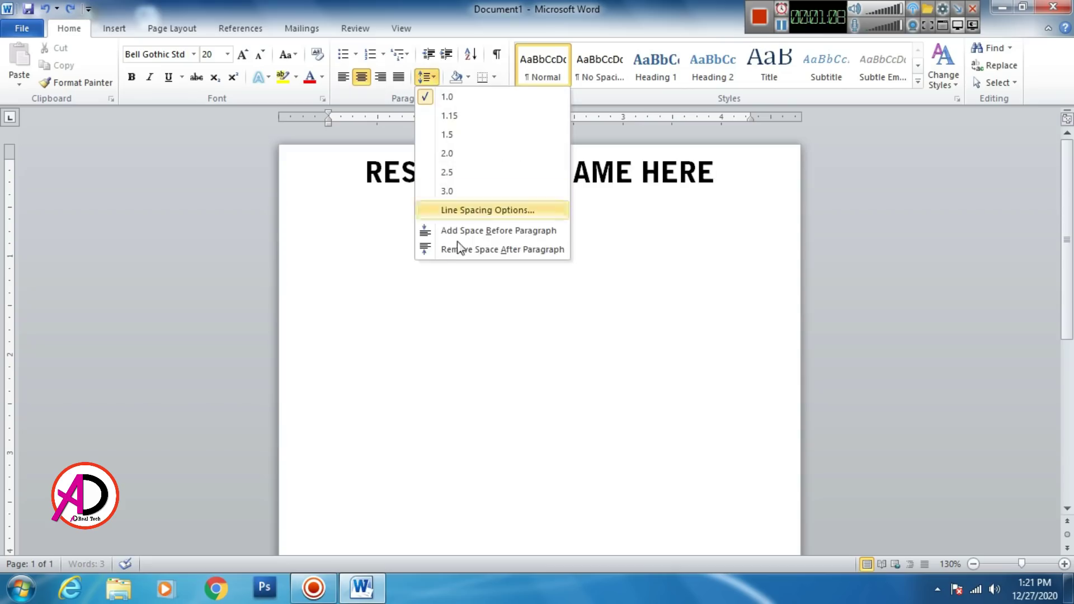
pyautogui.click(462, 249)
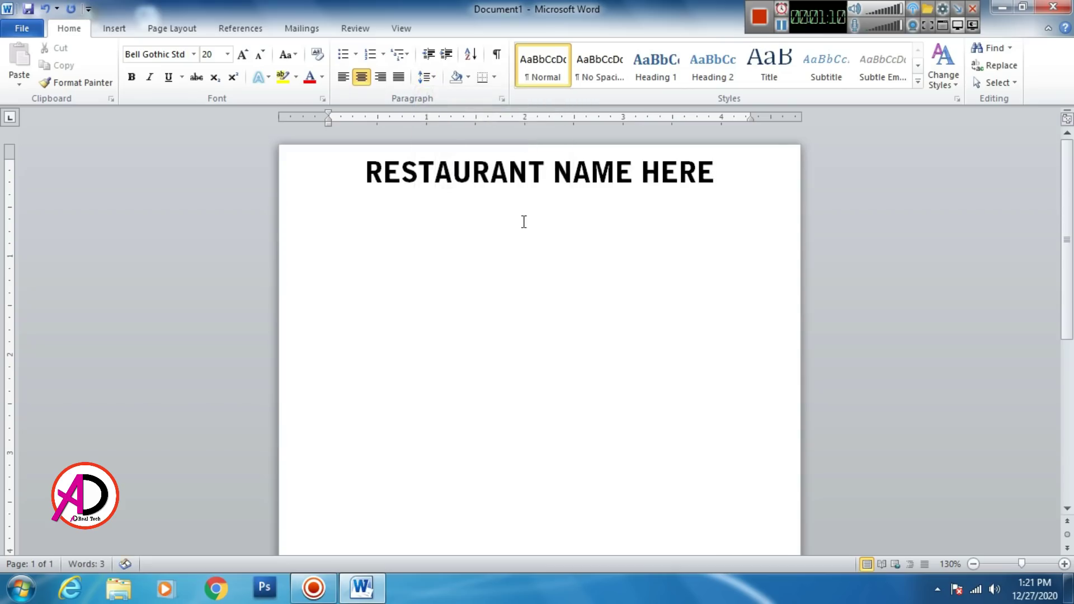
pyautogui.press('Return')
# Step: Type 'CASH-BILL' and make it 14 pt, italic and underlined
pyautogui.write('CASH')
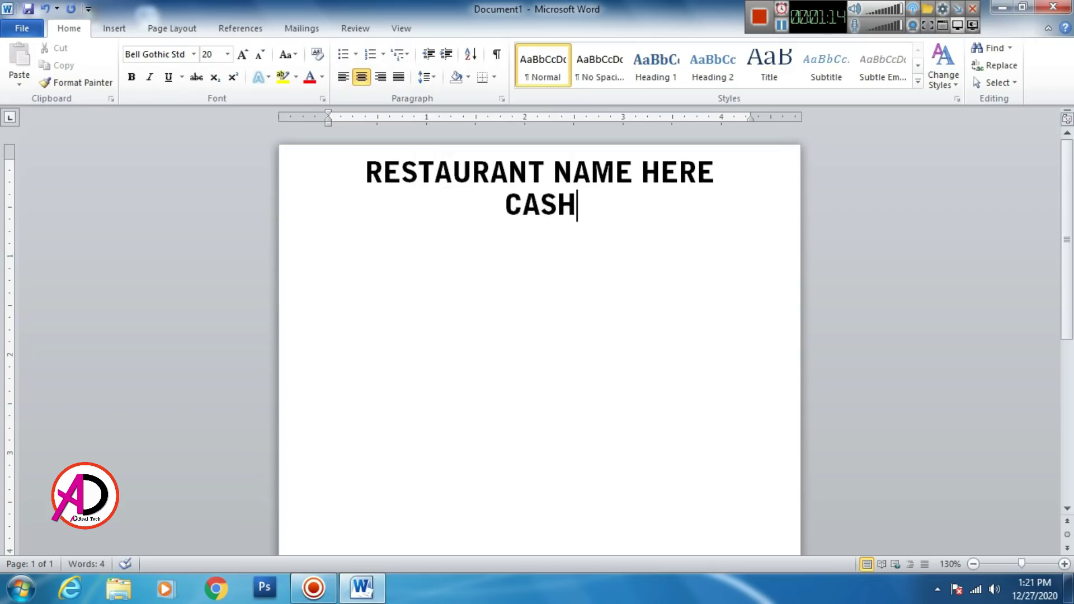
pyautogui.write('-BILL')
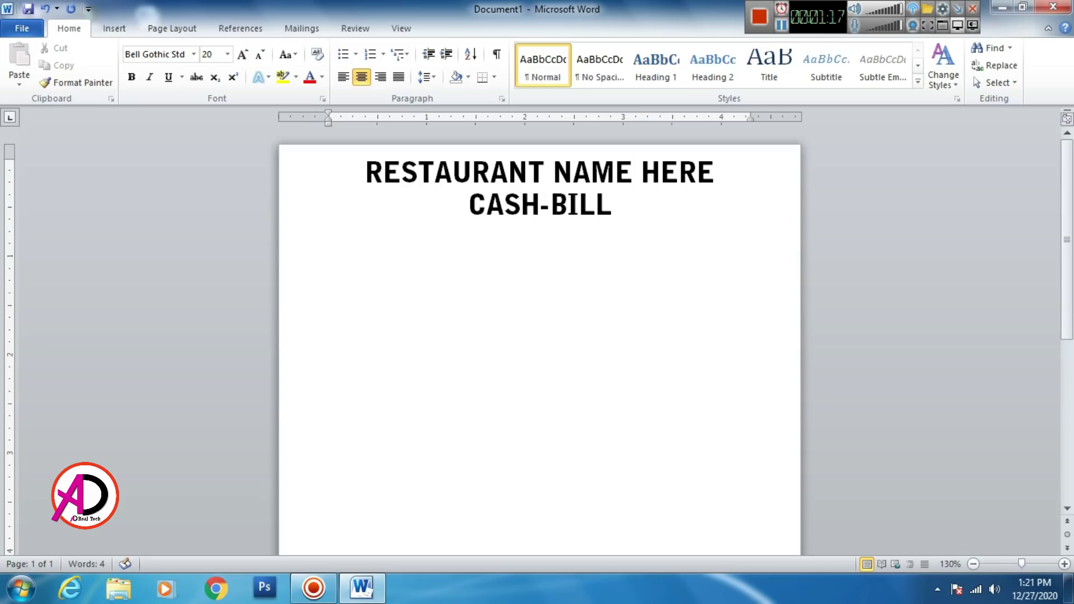
pyautogui.tripleClick(577, 205)
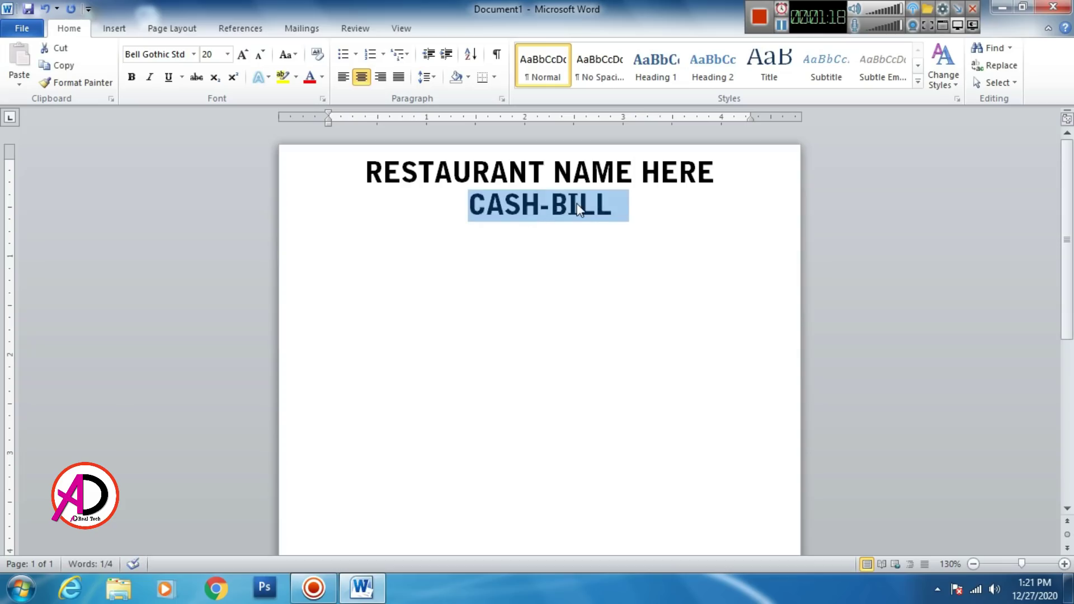
pyautogui.hotkey('ctrl', 'shift', ',')
pyautogui.hotkey('ctrl', 'shift', ',')
pyautogui.hotkey('ctrl', 'shift', ',')
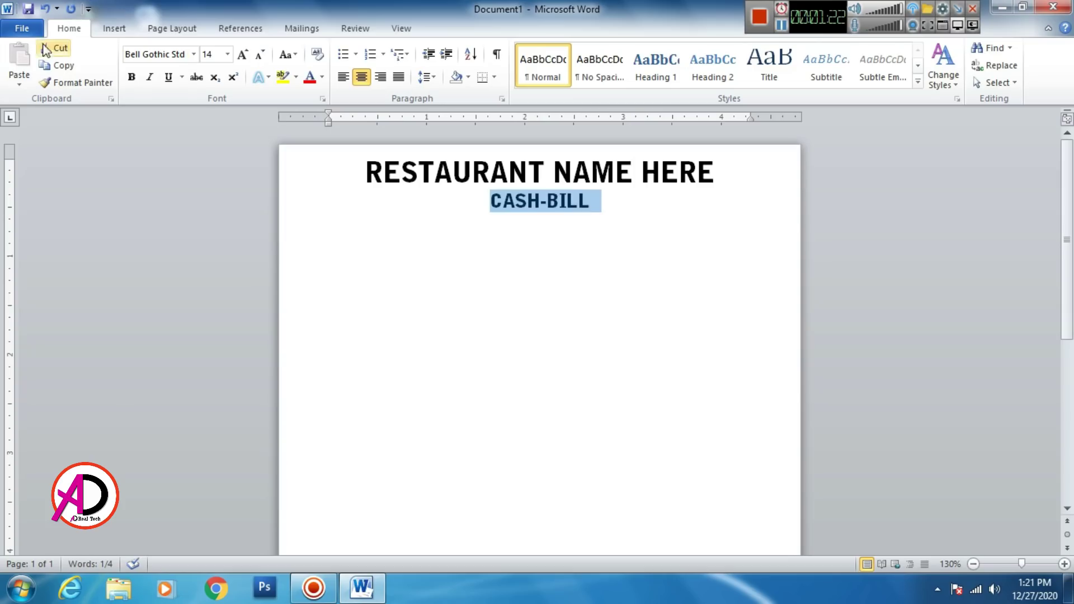
pyautogui.click(159, 82)
pyautogui.click(165, 82)
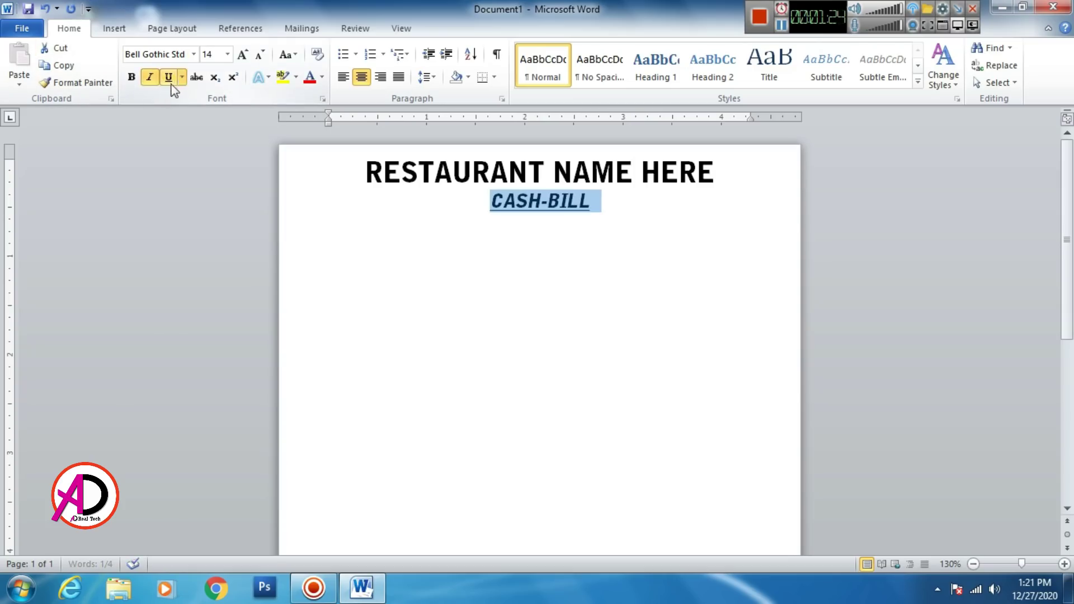
pyautogui.click(525, 290)
# Step: Switch CASH-BILL to a thick underline, then bring up Insert Picture on the line below
pyautogui.moveTo(490, 204); pyautogui.dragTo(592, 203)
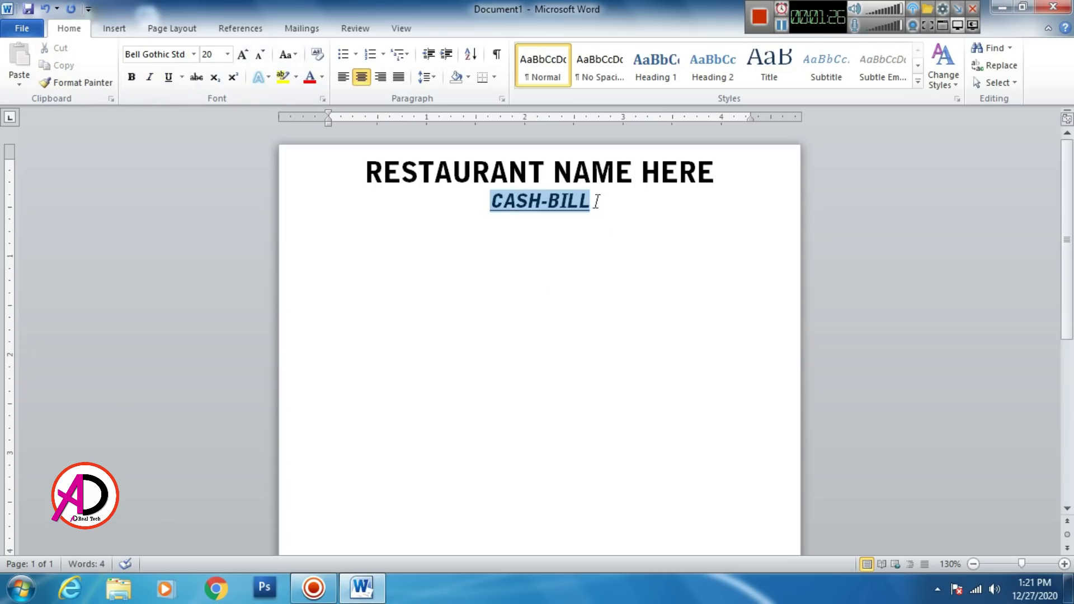
pyautogui.click(183, 81)
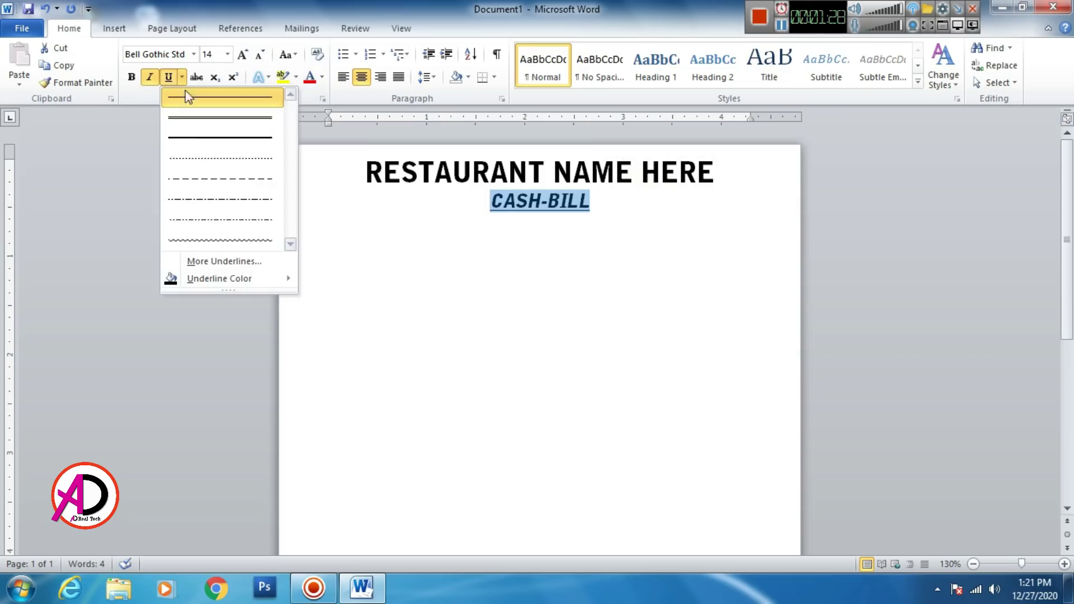
pyautogui.click(196, 140)
pyautogui.click(645, 321)
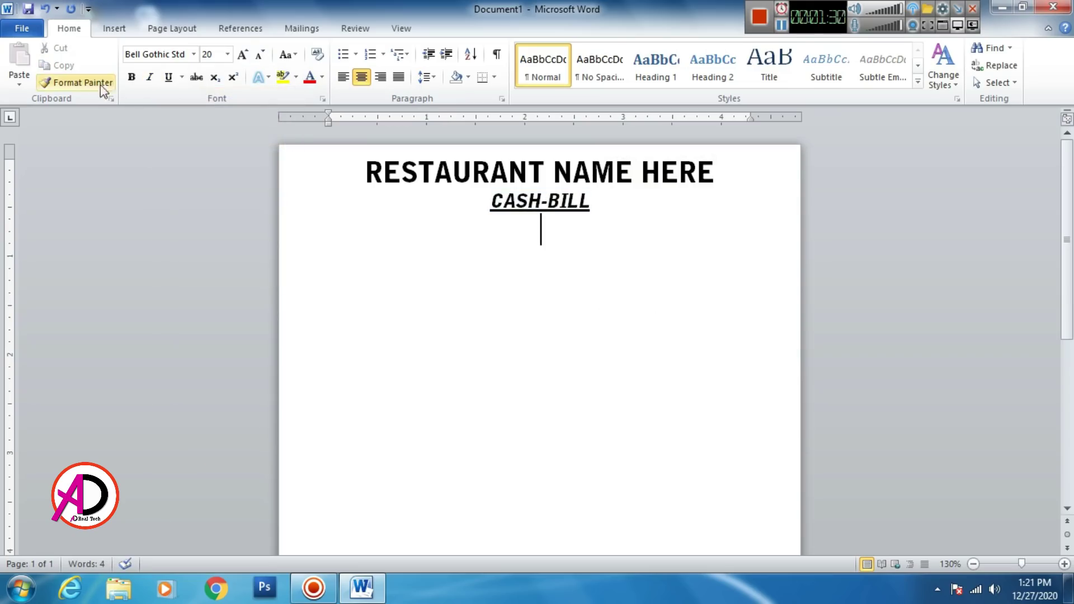
pyautogui.click(115, 27)
pyautogui.click(171, 71)
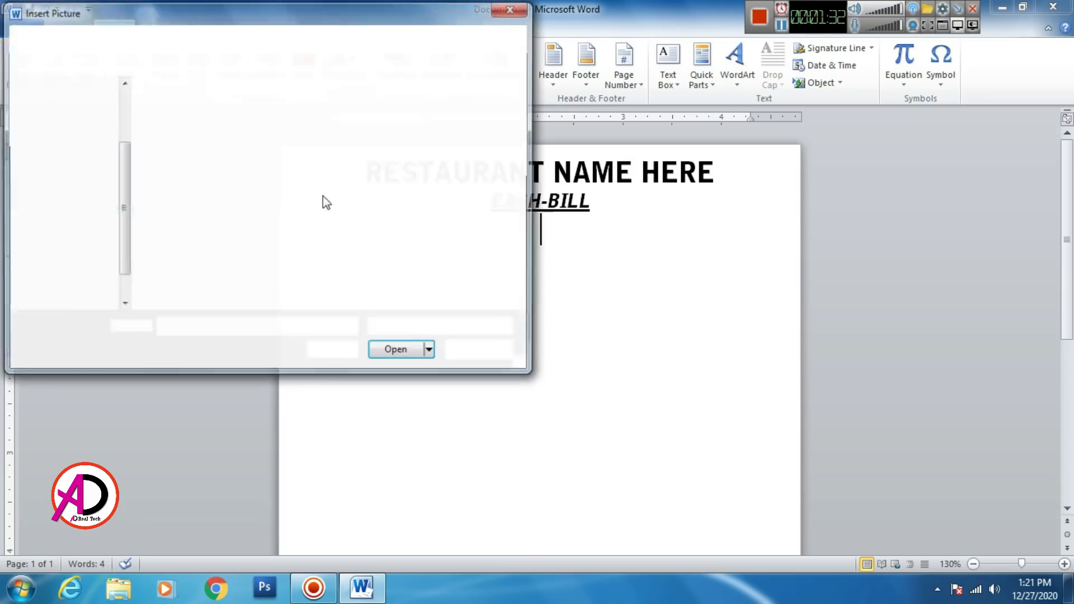
# Step: Insert the image 'Restaurant-logos-creative-design-vector-02 copy' from the Desktop's Tools folder
pyautogui.click(79, 143)
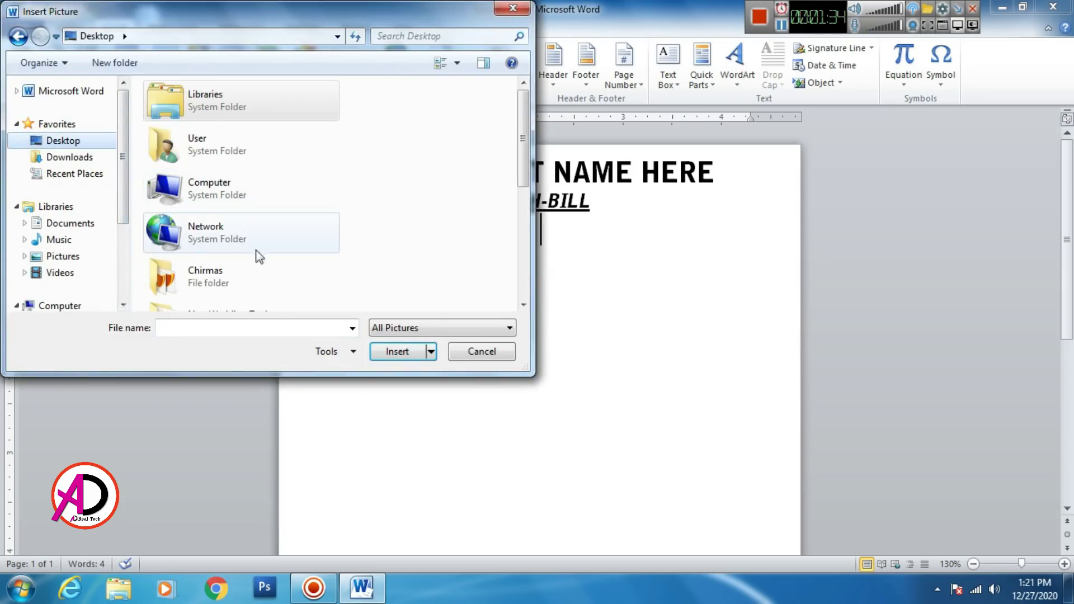
pyautogui.scroll(-2, 169, 281)
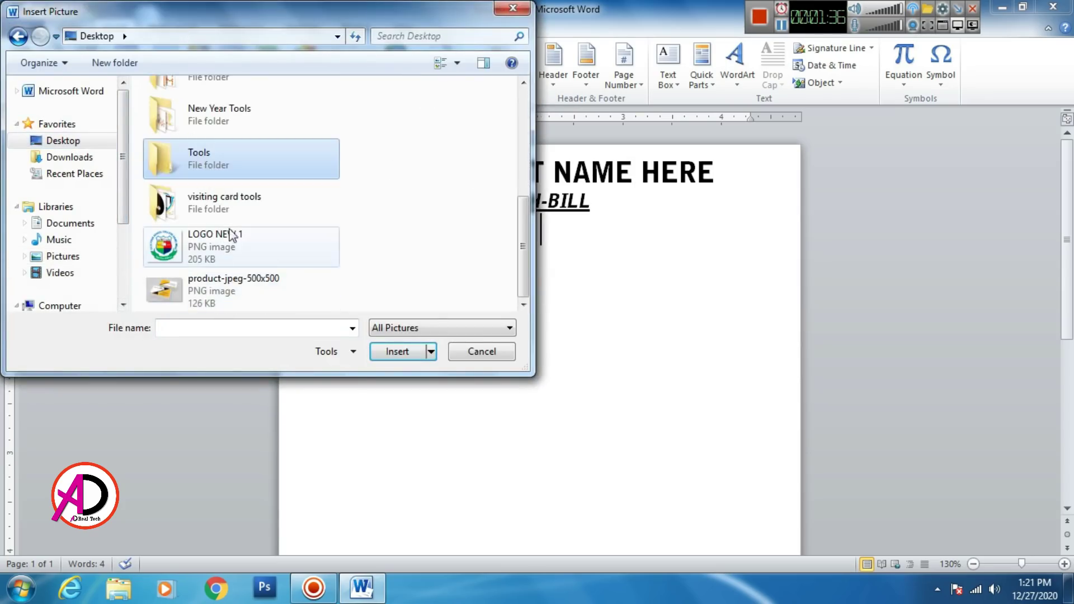
pyautogui.doubleClick(207, 161)
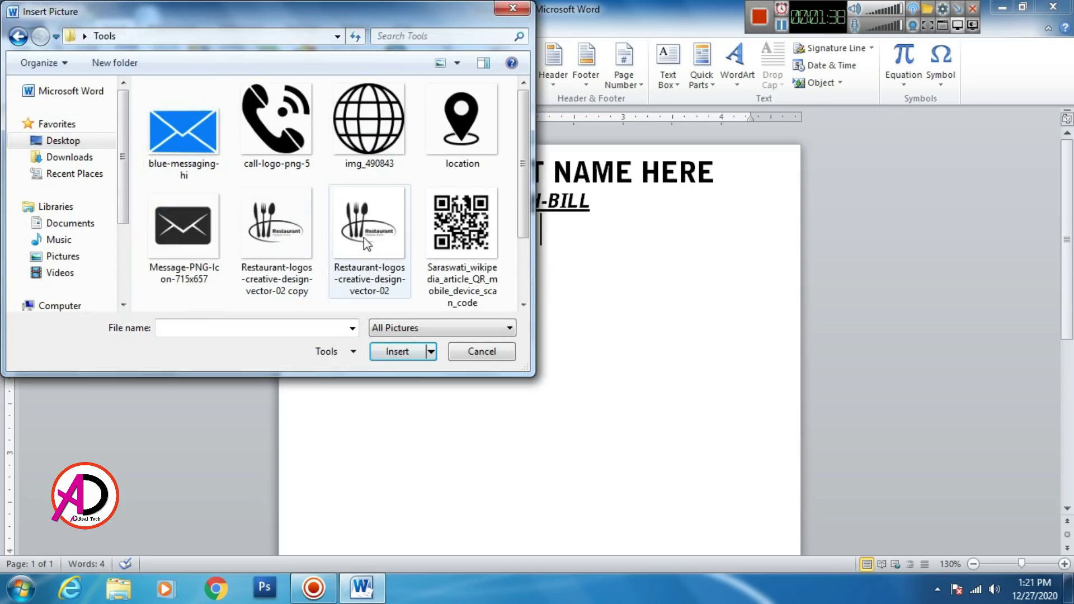
pyautogui.click(276, 254)
pyautogui.click(398, 352)
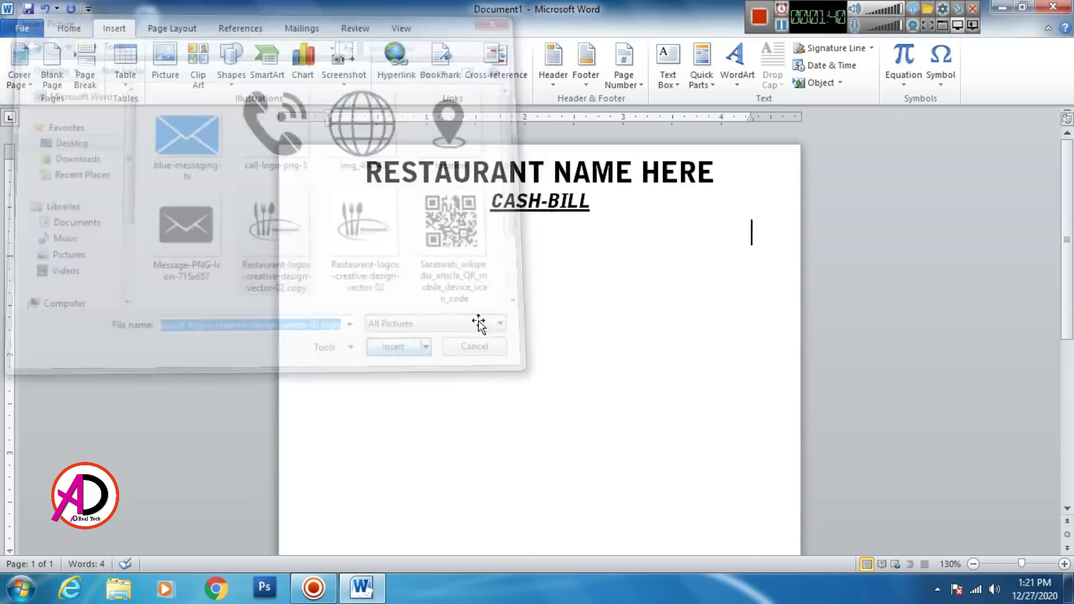
pyautogui.click(754, 79)
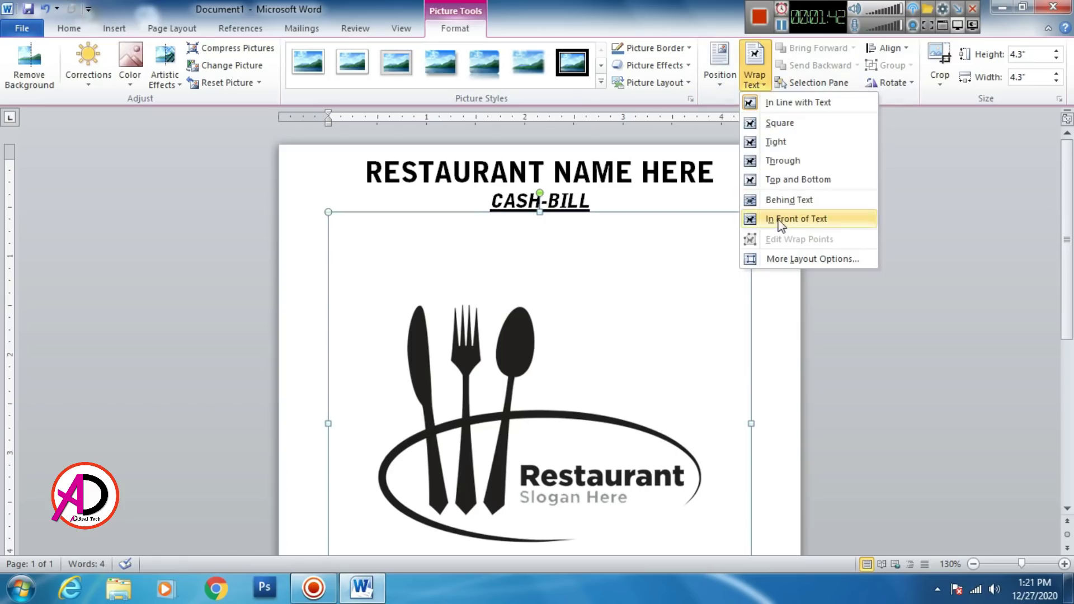
# Step: Set the logo In Front of Text, shrink it to about 1.45", and place it top-left beside the title
pyautogui.click(794, 218)
pyautogui.moveTo(750, 211); pyautogui.dragTo(518, 444)
pyautogui.moveTo(434, 515); pyautogui.dragTo(438, 273)
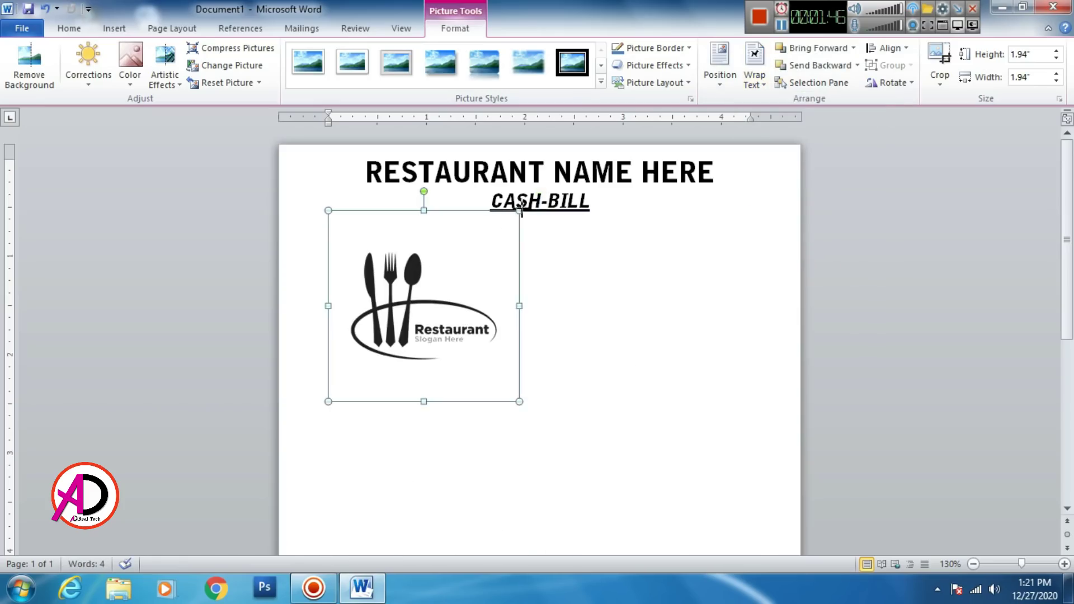
pyautogui.moveTo(520, 211); pyautogui.dragTo(471, 258)
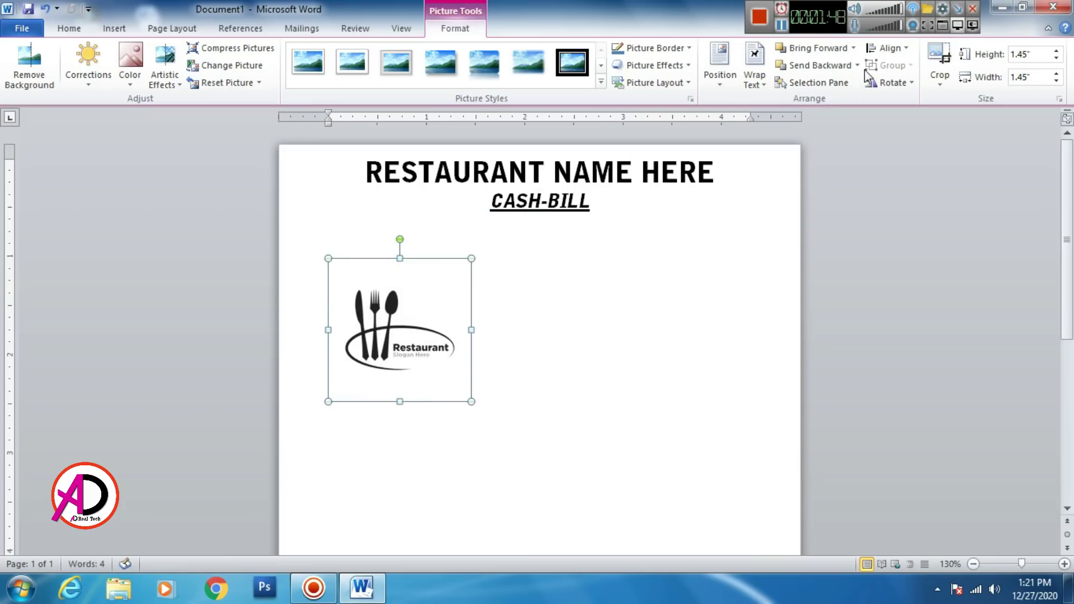
pyautogui.moveTo(387, 334); pyautogui.dragTo(340, 199)
pyautogui.click(547, 303)
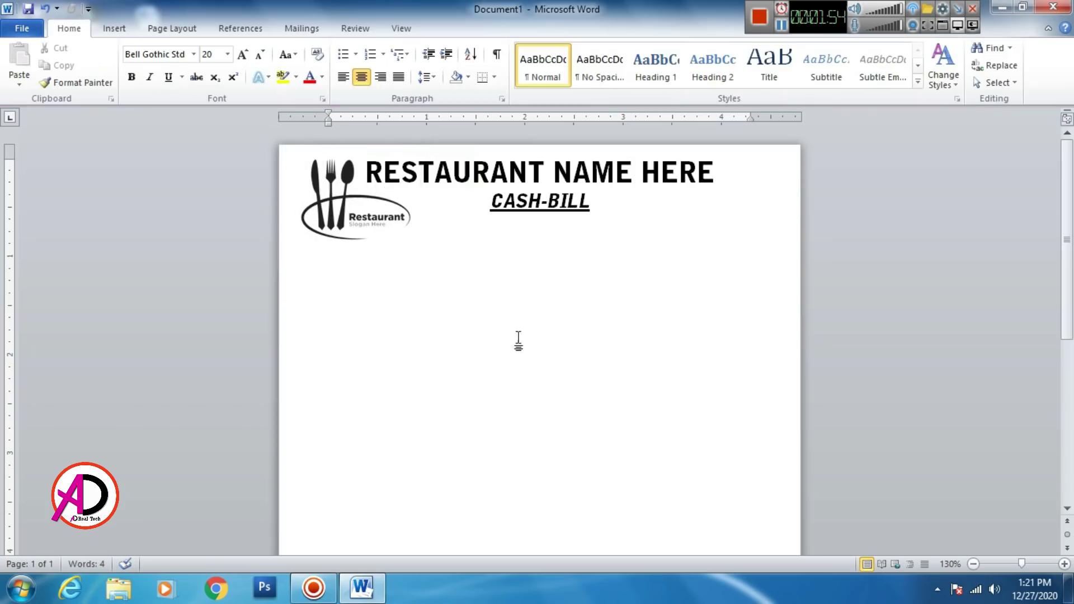
pyautogui.scroll(-6, 481, 371)
pyautogui.scroll(7, 475, 374)
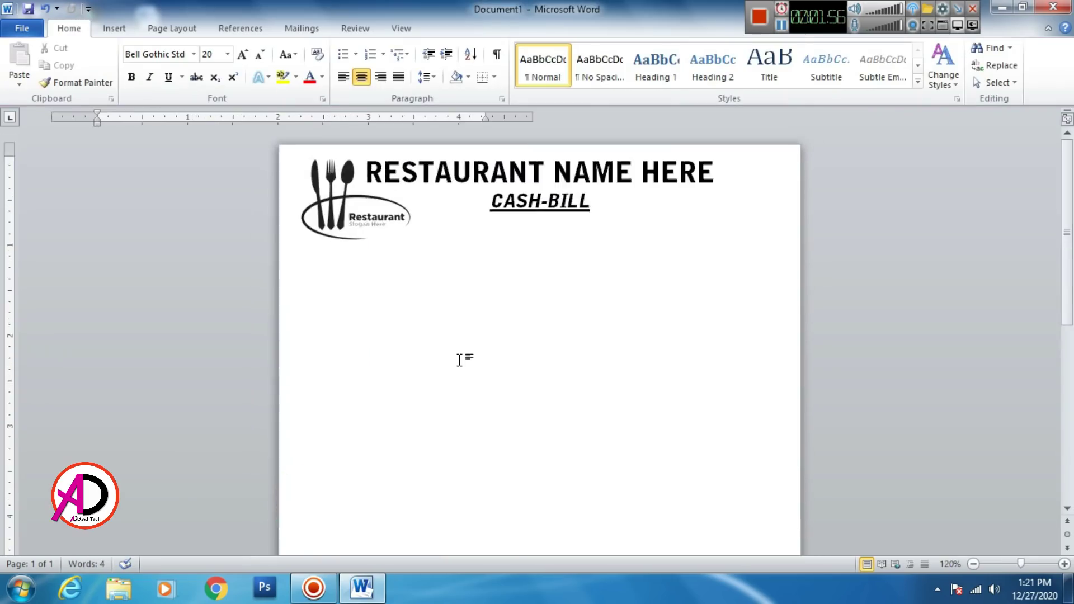
# Step: Insert a blank line above 'RESTAURANT NAME HERE' and move the caret into it
pyautogui.scroll(-1, 647, 330)
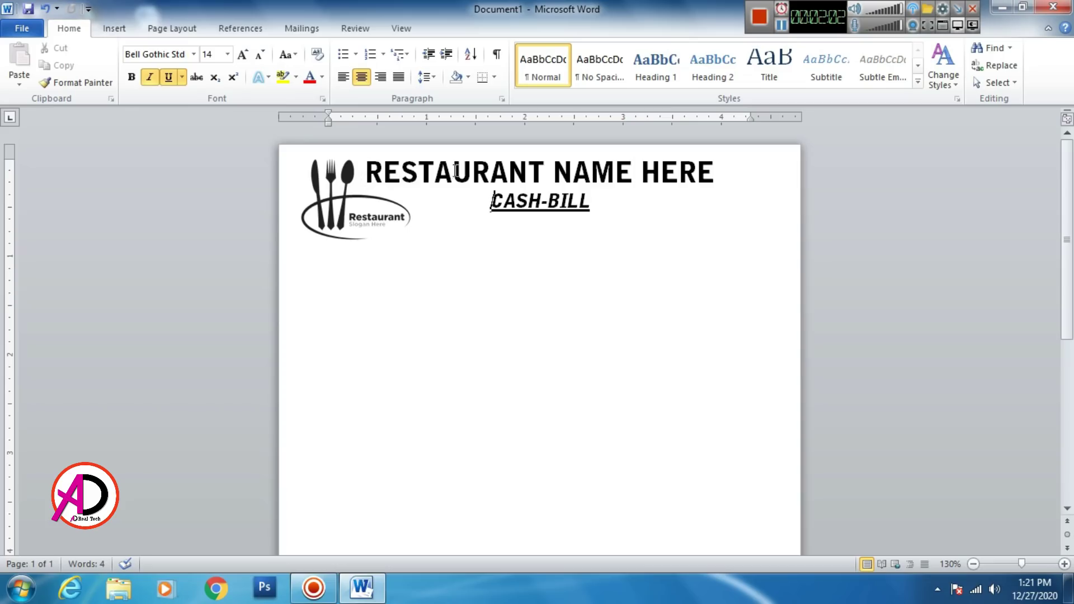
pyautogui.click(509, 167)
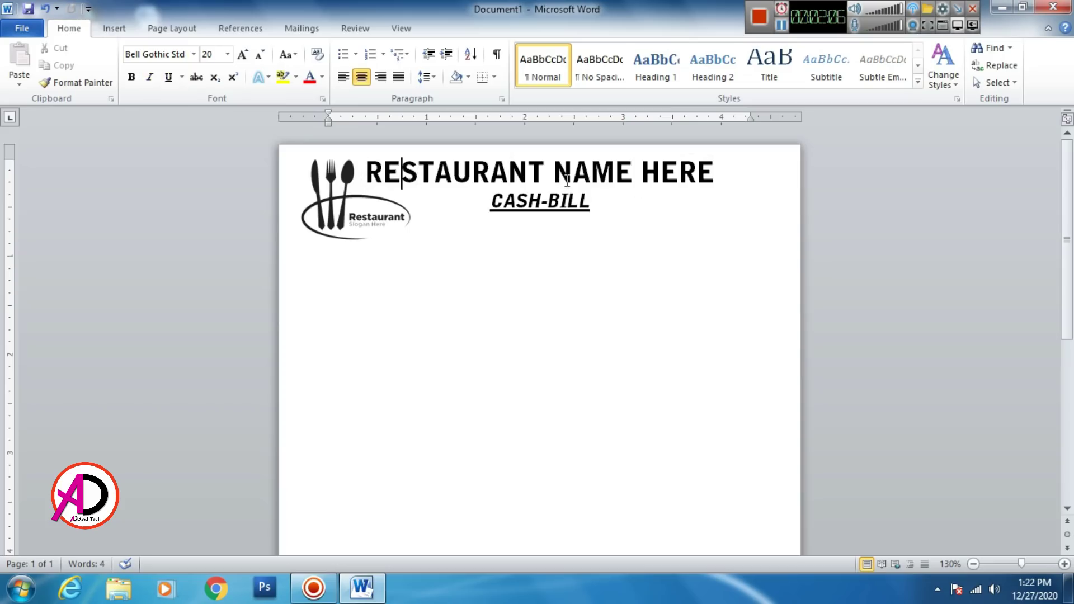
pyautogui.press('Left')
pyautogui.press('Return')
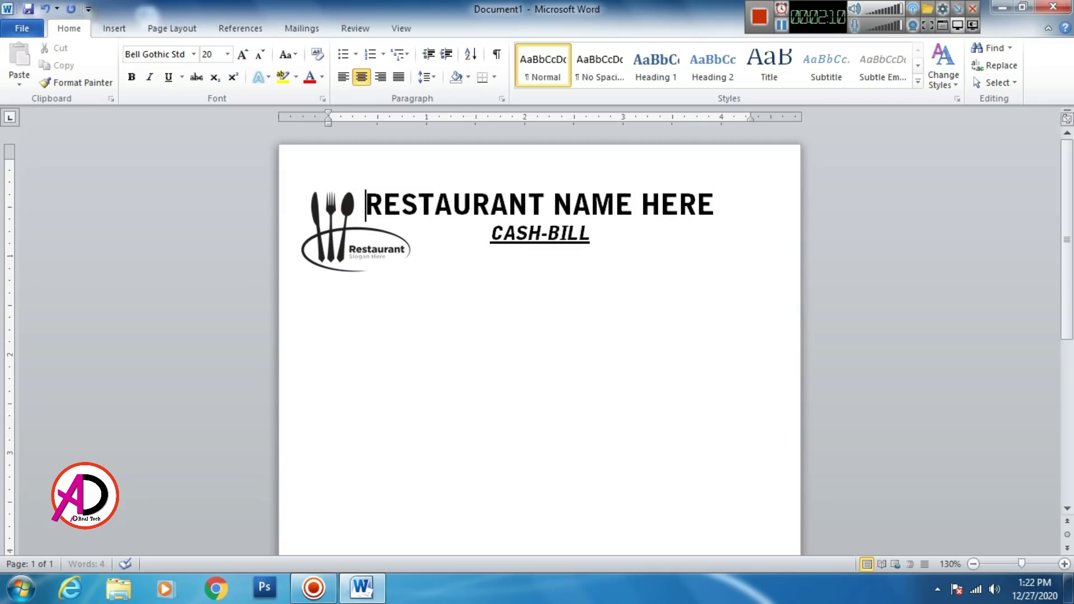
pyautogui.press('Up')
# Step: Type a right-aligned Calibri 'Date:' line followed by a row of dots
pyautogui.click(378, 79)
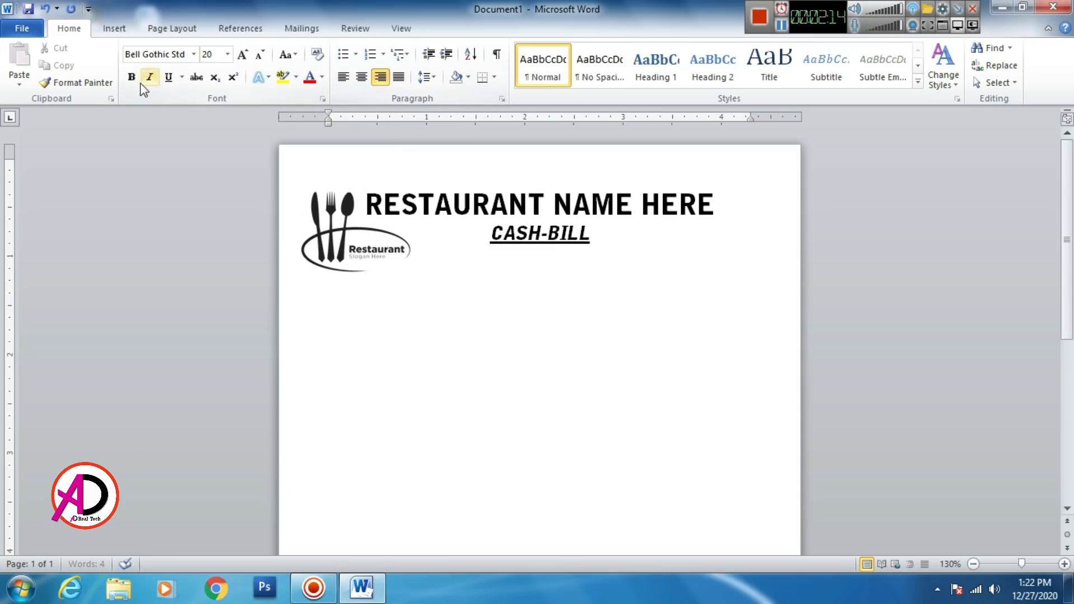
pyautogui.click(195, 54)
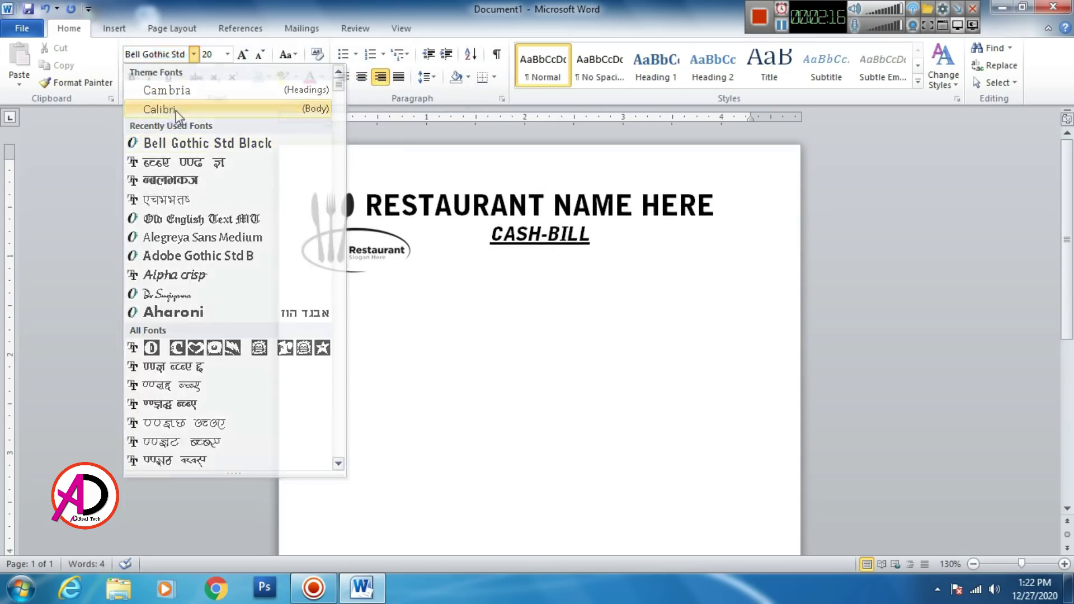
pyautogui.click(176, 110)
pyautogui.write('dATE')
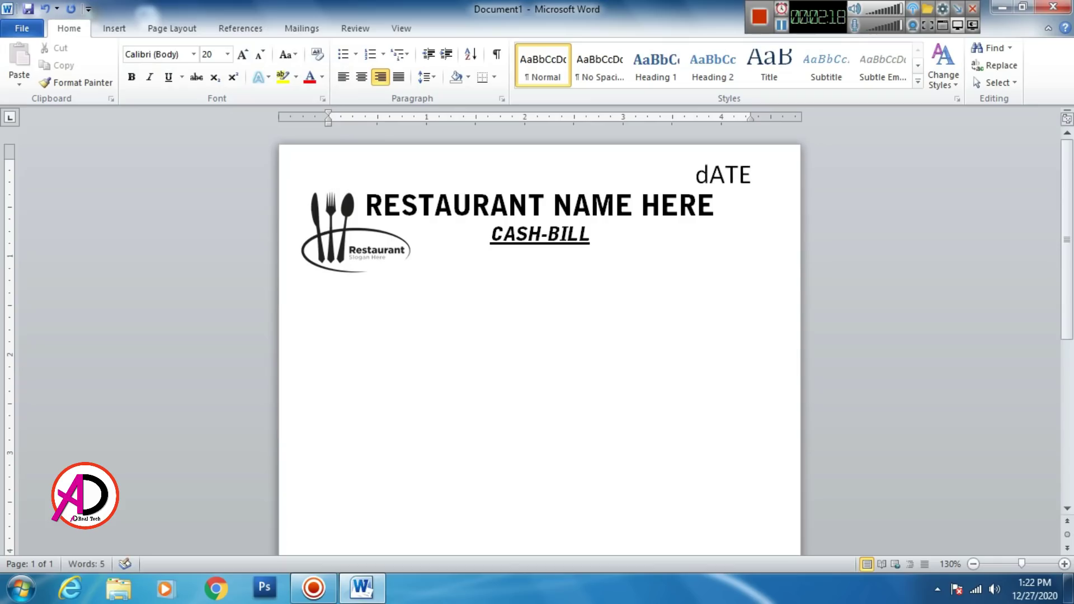
pyautogui.press('BackSpace')
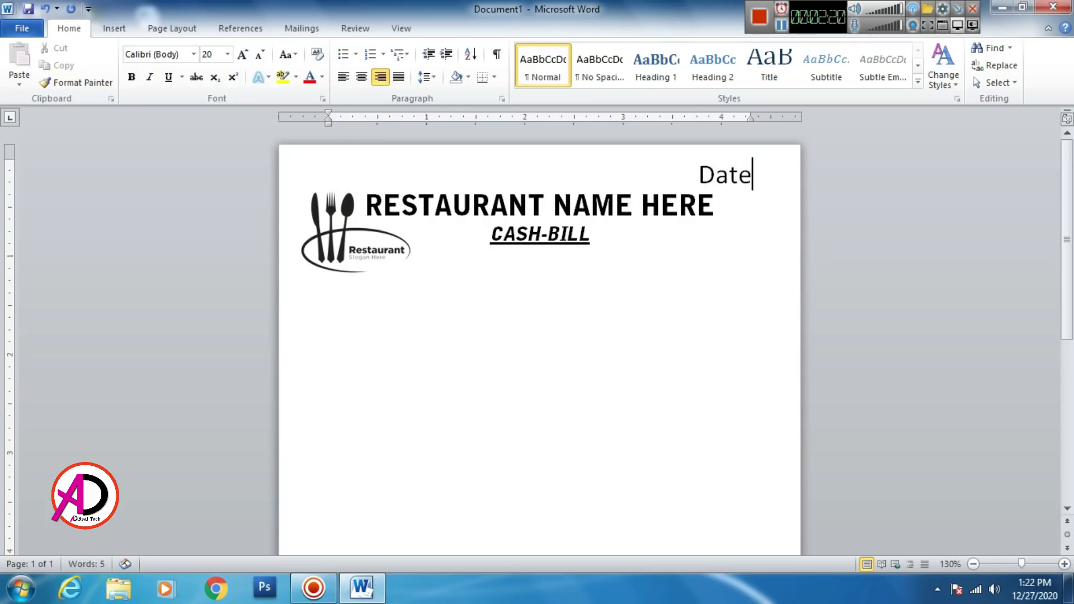
pyautogui.write(':=')
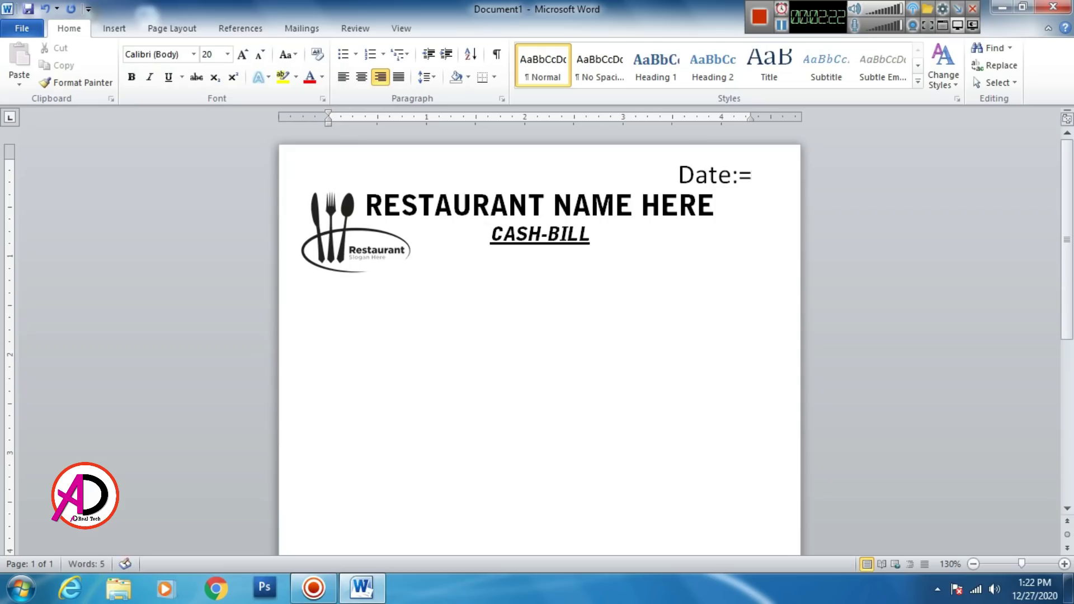
pyautogui.press('BackSpace')
pyautogui.write('..........')
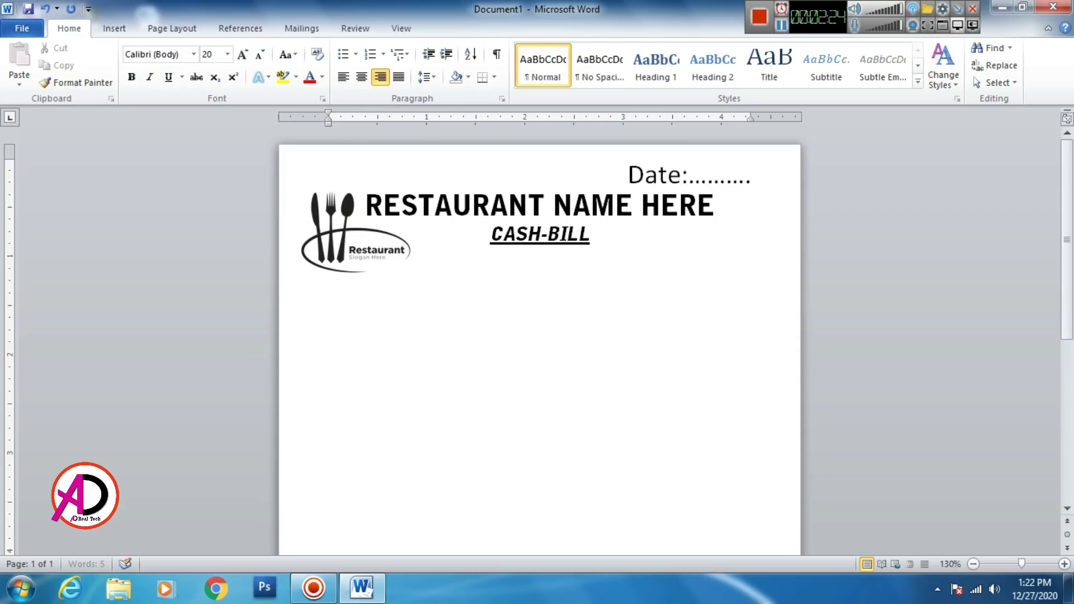
pyautogui.write('.....')
# Step: Reduce the Date line to 11 pt and lengthen its dotted blank
pyautogui.moveTo(768, 175); pyautogui.dragTo(596, 174)
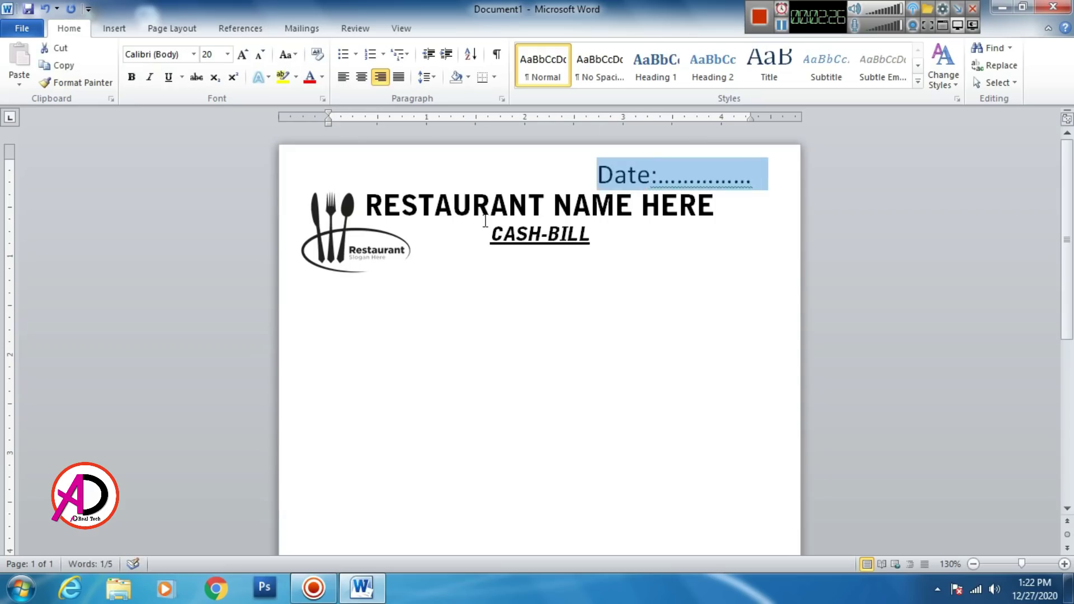
pyautogui.press('ctrl+shift+less')
pyautogui.press('ctrl+shift+less')
pyautogui.press('ctrl+shift+less')
pyautogui.press('ctrl+shift+less')
pyautogui.press('ctrl+shift+less')
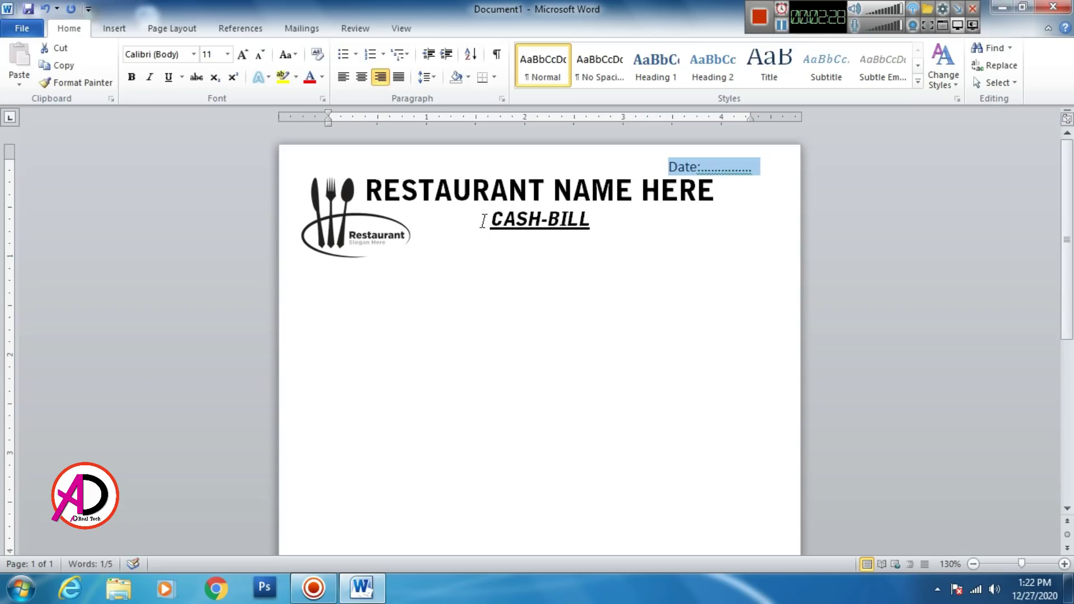
pyautogui.press('End')
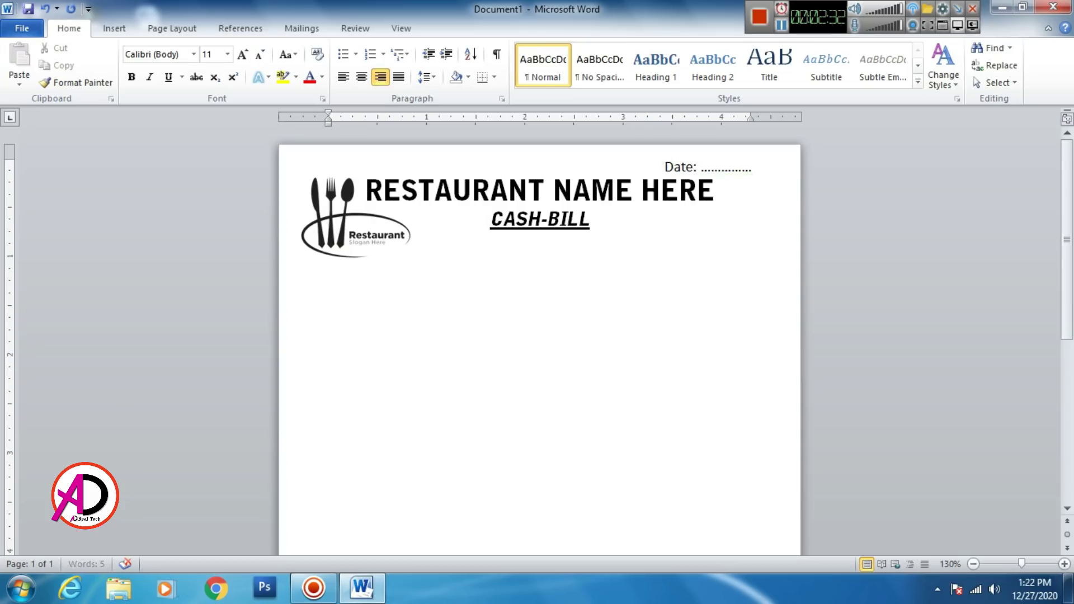
pyautogui.press('Right')
pyautogui.press('Right')
pyautogui.press('Right')
pyautogui.press('Right')
pyautogui.press('Right')
pyautogui.press('Left')
pyautogui.write('........')
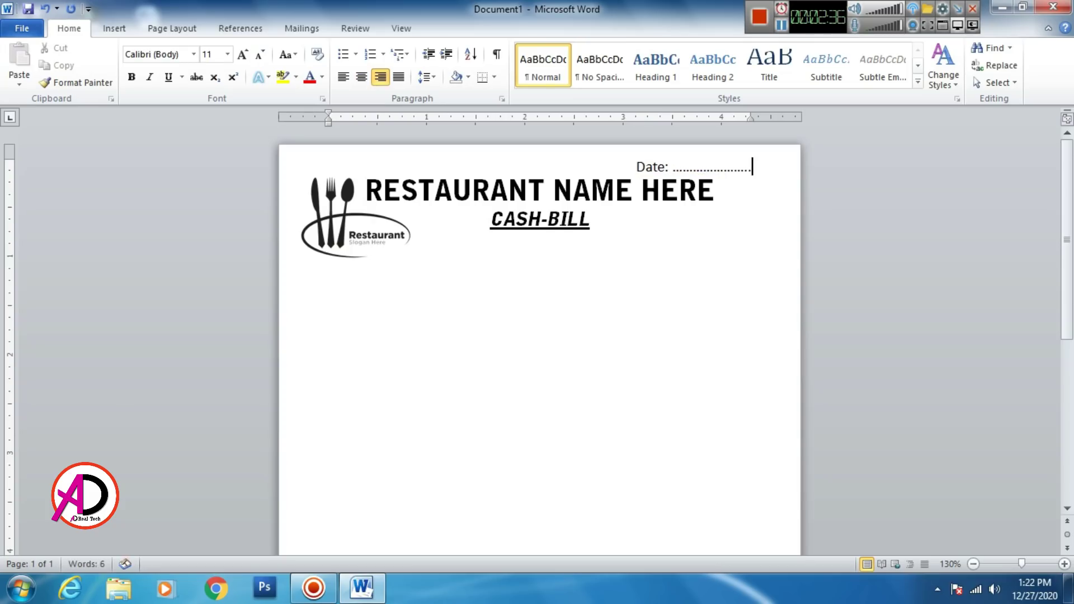
pyautogui.write('....')
# Step: Draw a Text Box shape beside CASH-BILL, just under the restaurant name
pyautogui.click(647, 329)
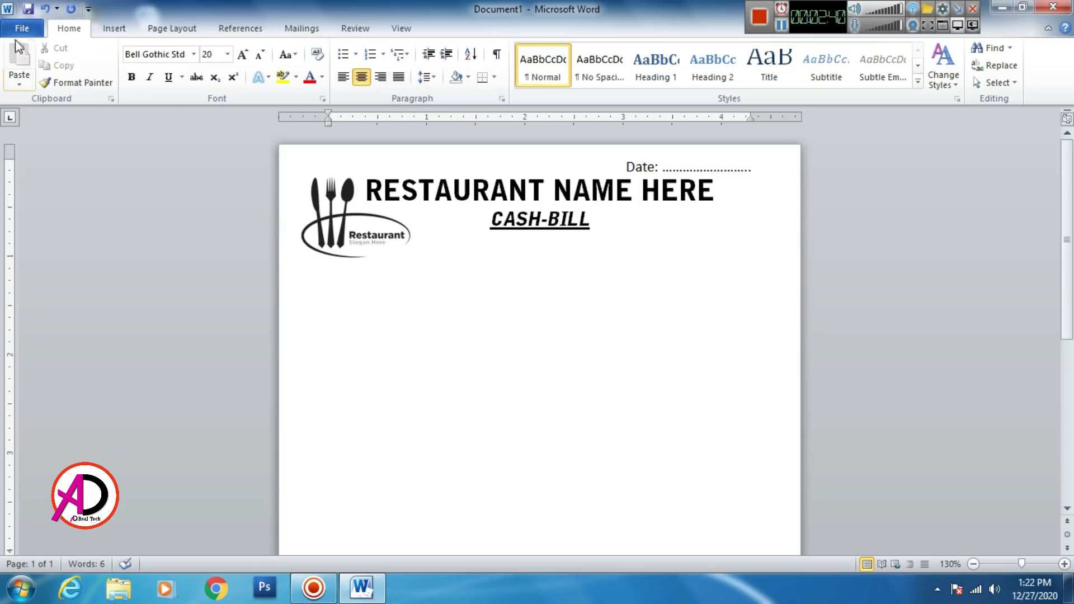
pyautogui.click(115, 29)
pyautogui.click(231, 59)
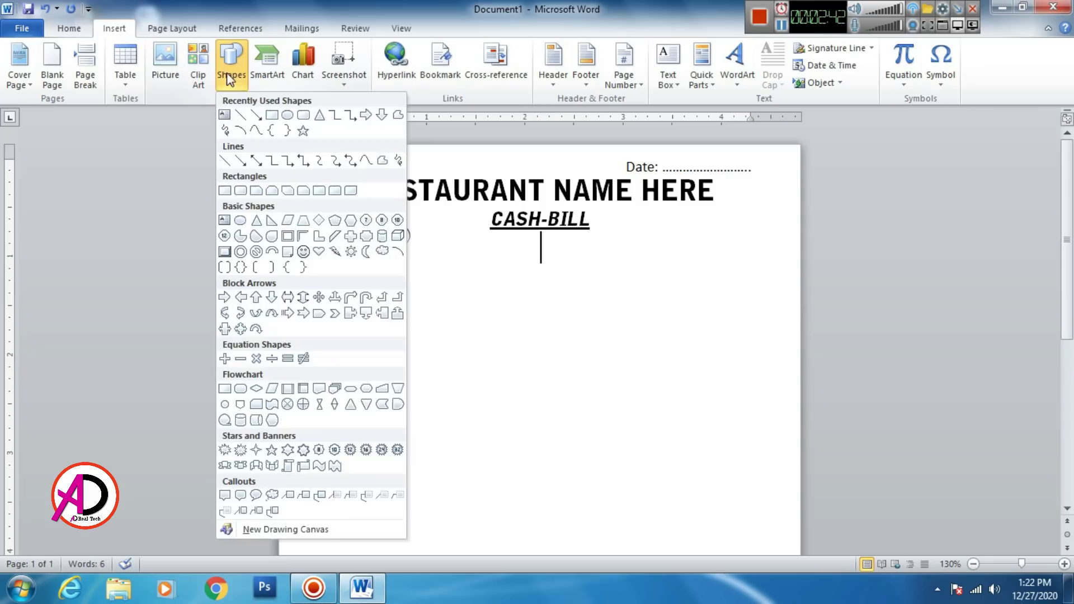
pyautogui.click(225, 114)
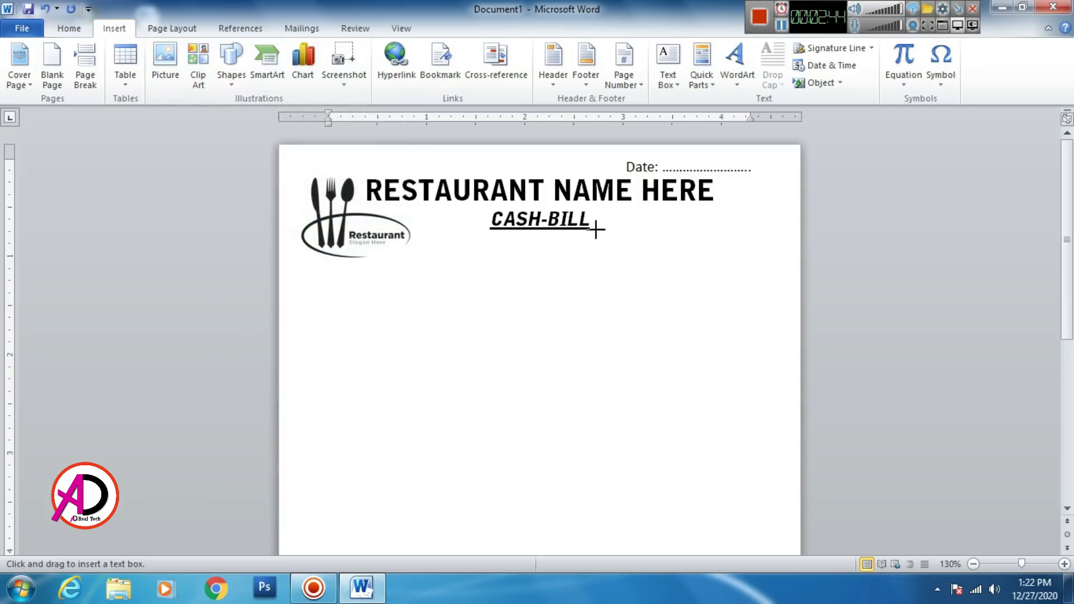
pyautogui.moveTo(601, 211); pyautogui.dragTo(787, 294)
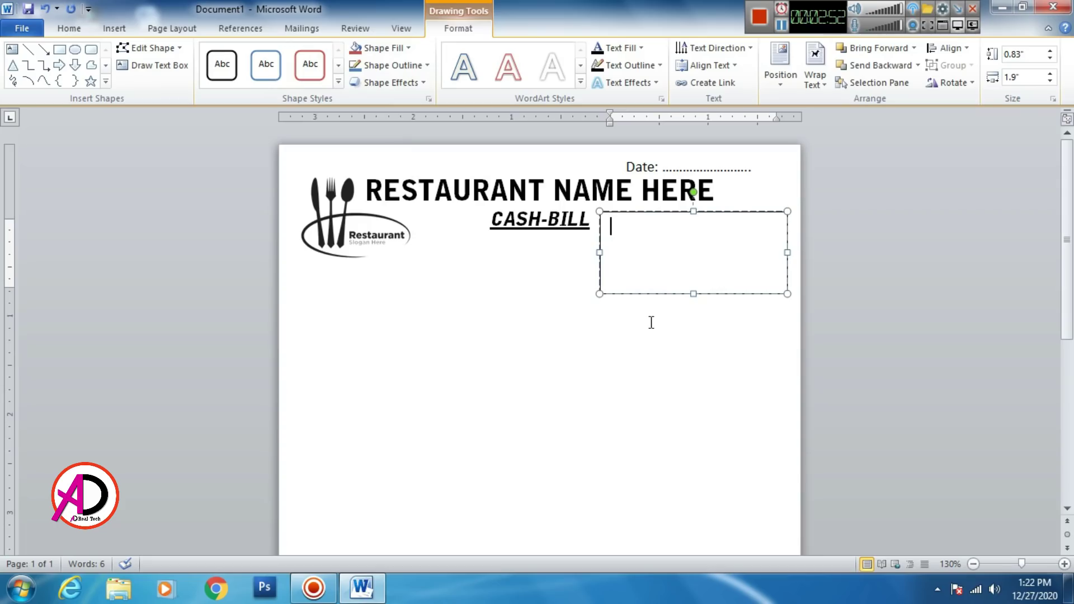
# Step: Apply No Spacing at 9 pt in the box and type the right-aligned street address line
pyautogui.click(74, 28)
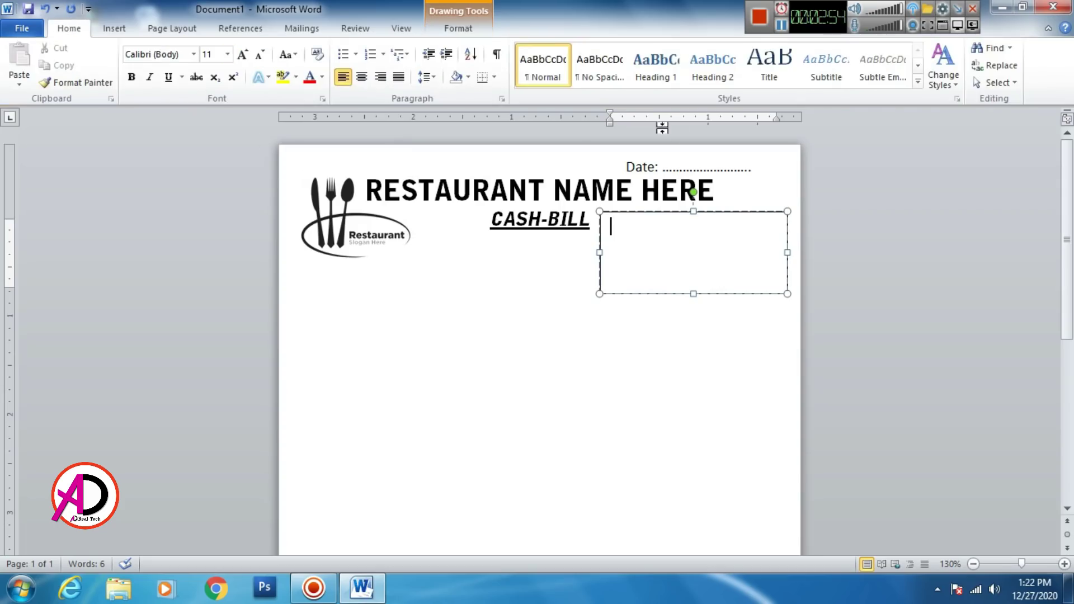
pyautogui.click(595, 75)
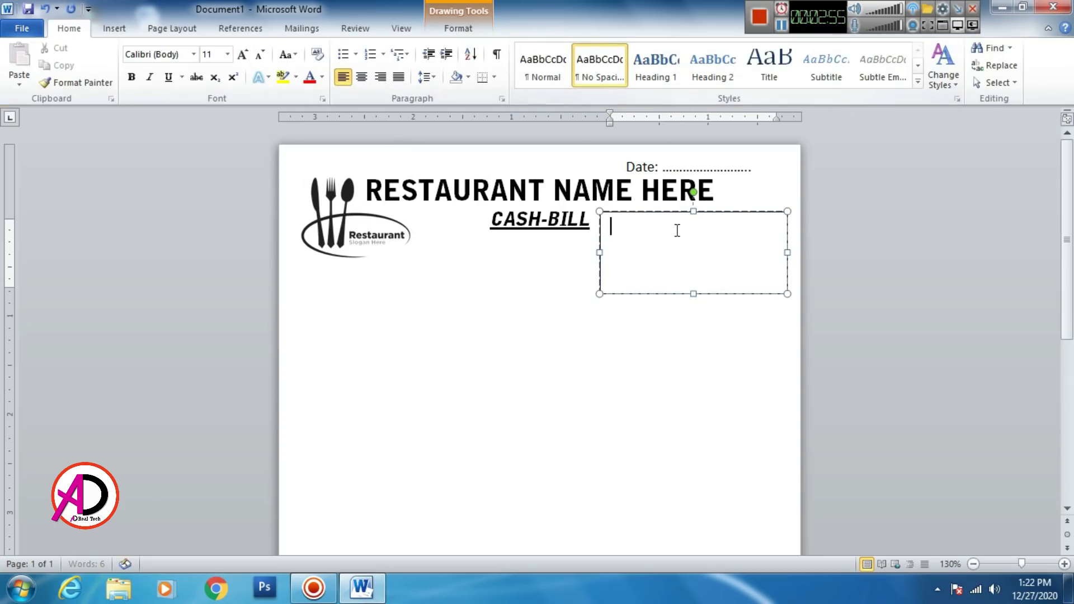
pyautogui.click(261, 57)
pyautogui.write('A')
pyautogui.press('BackSpace')
pyautogui.press('BackSpace')
pyautogui.write('B')
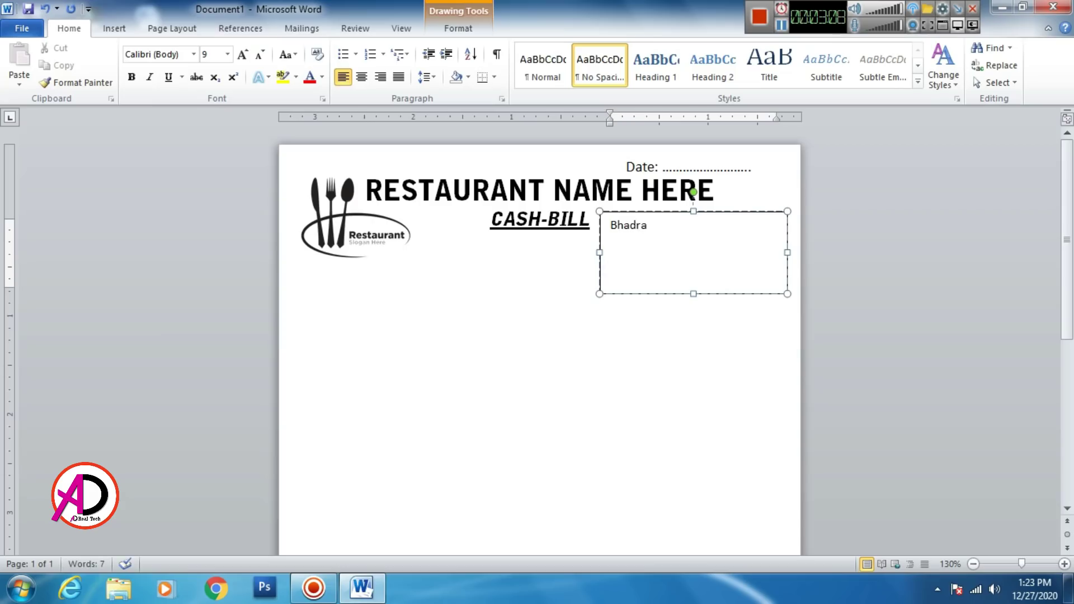
pyautogui.write('hadrapur Road Birtamode')
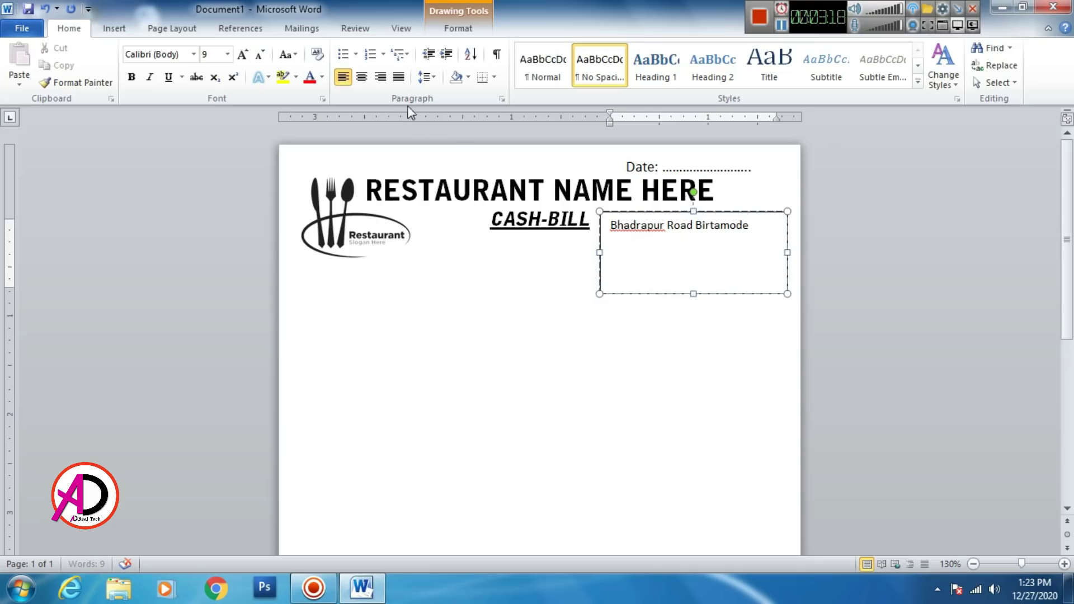
pyautogui.hotkey('ctrl', 'r')
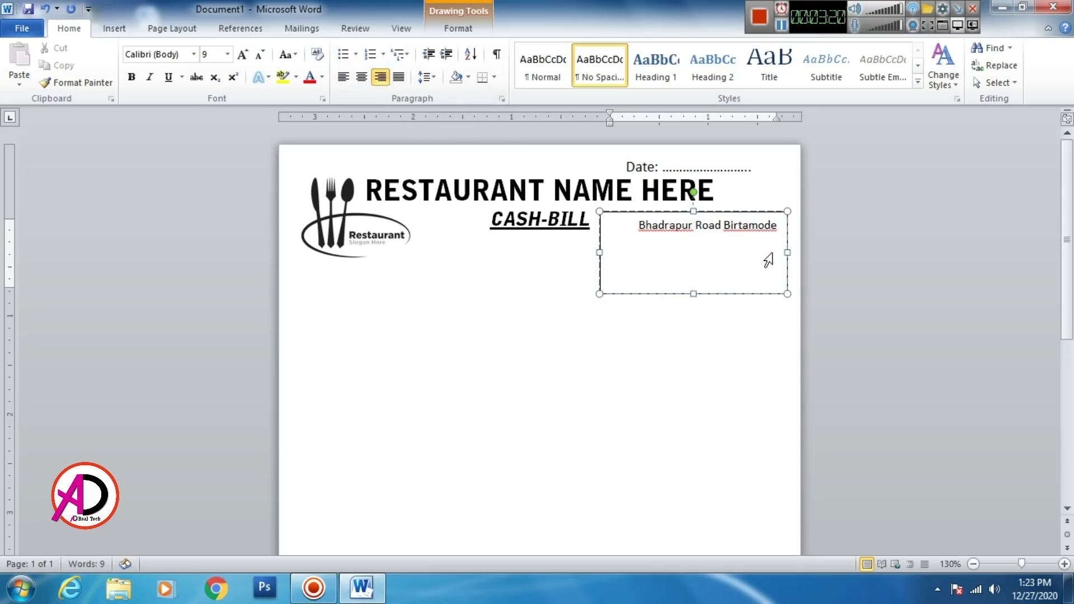
# Step: Add the e-mail line and the restaurant.com.np website line below the address
pyautogui.press('Return')
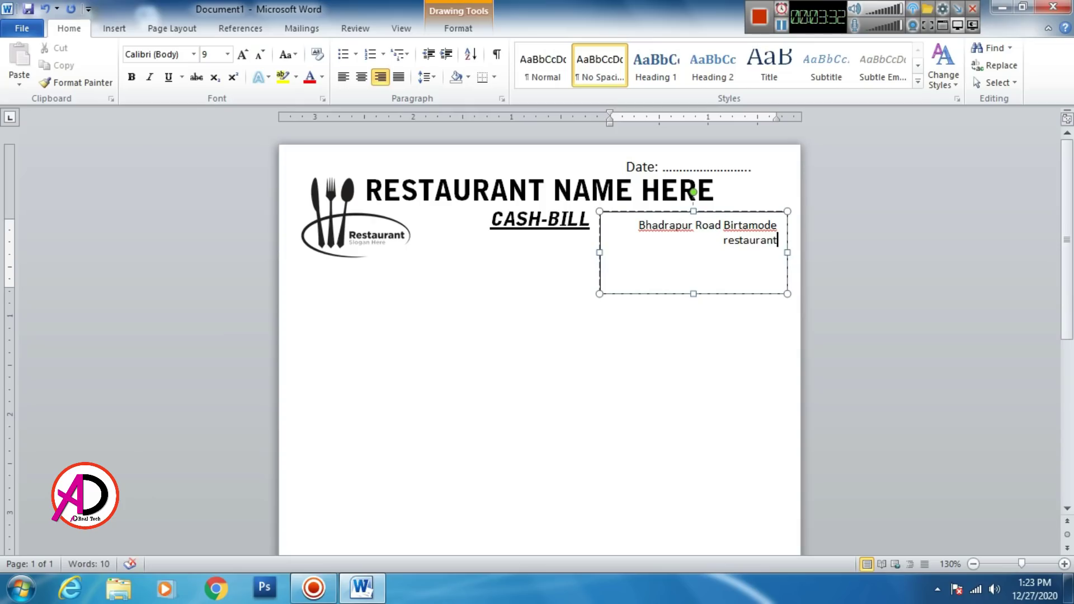
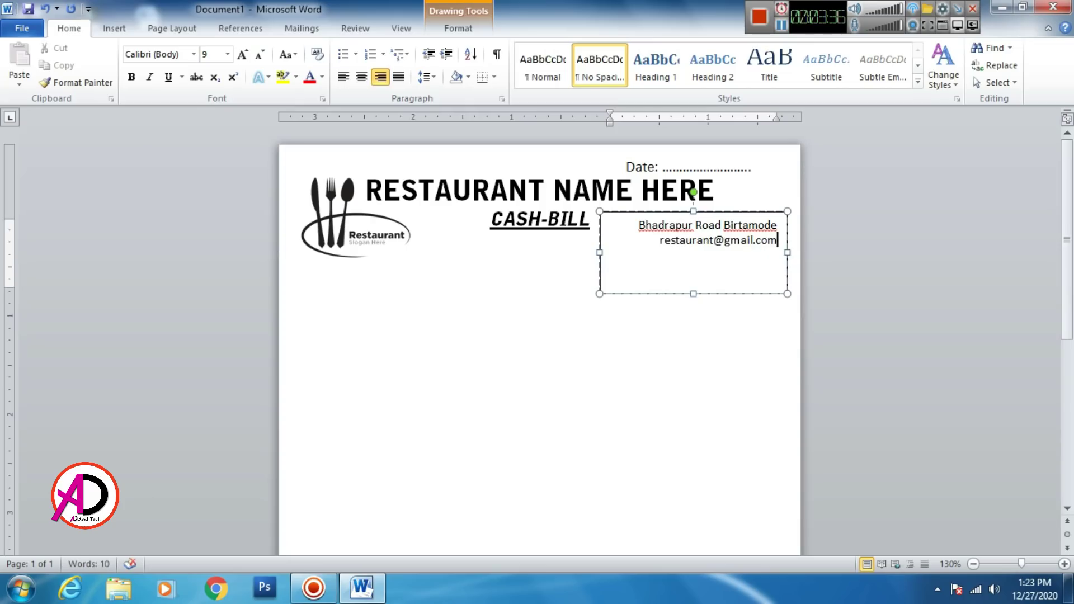
pyautogui.press('Return')
pyautogui.write('stau')
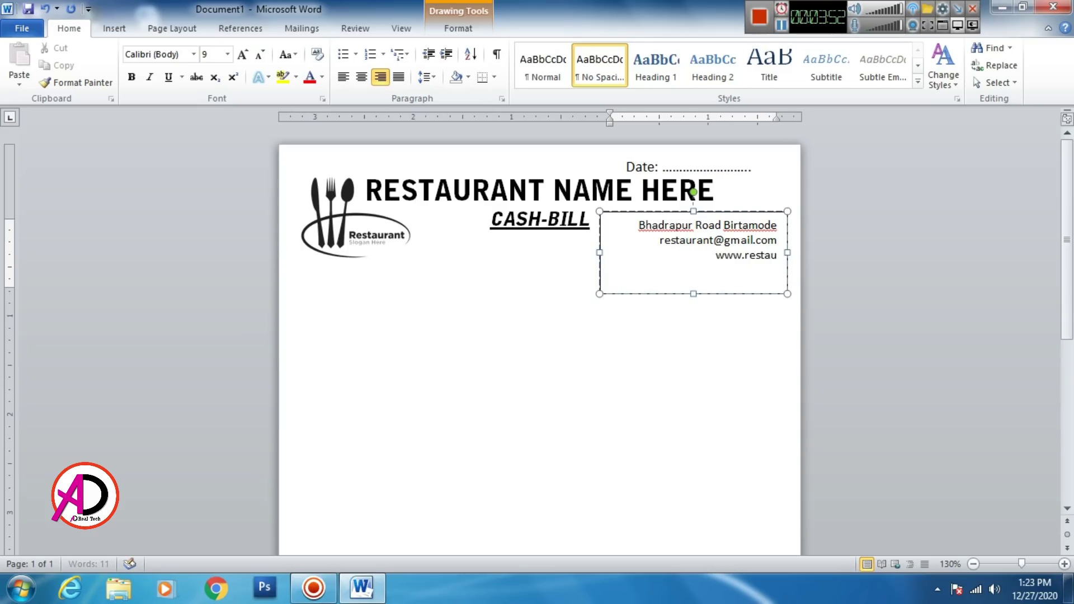
pyautogui.write('rant')
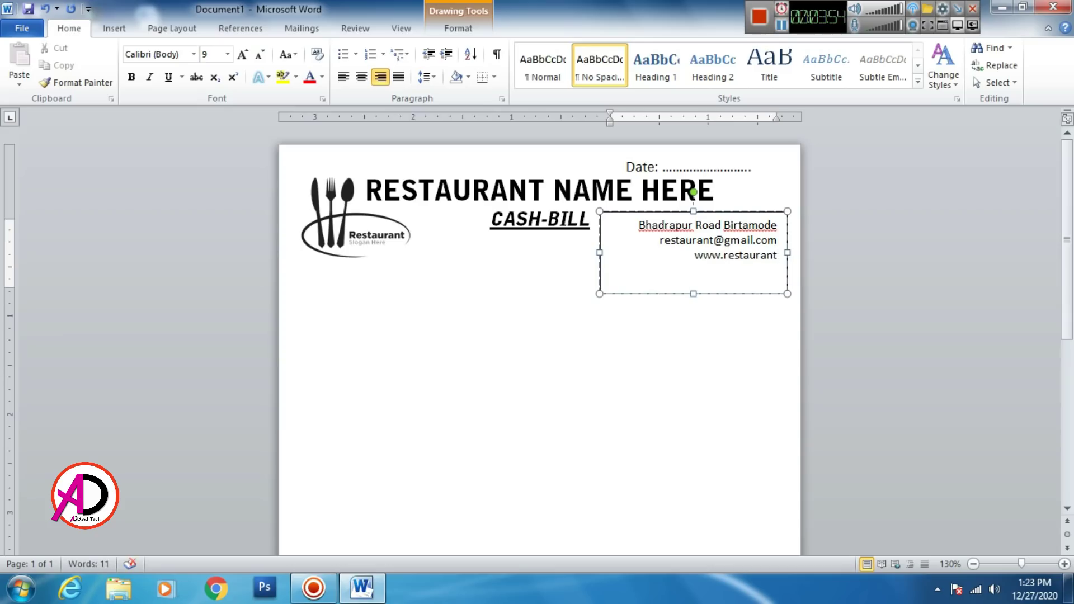
pyautogui.write('.c')
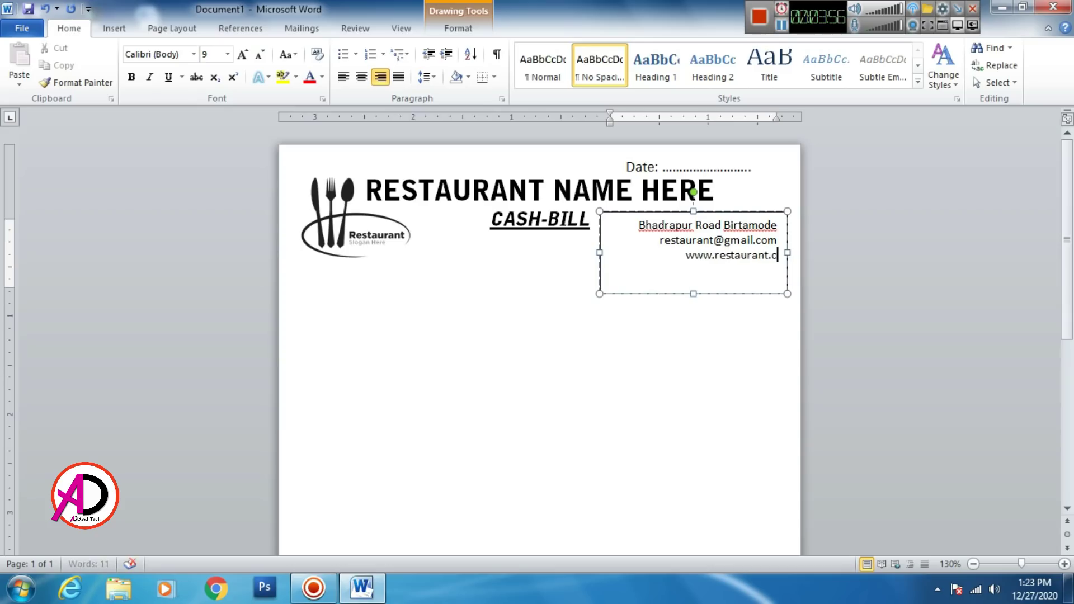
pyautogui.write('om')
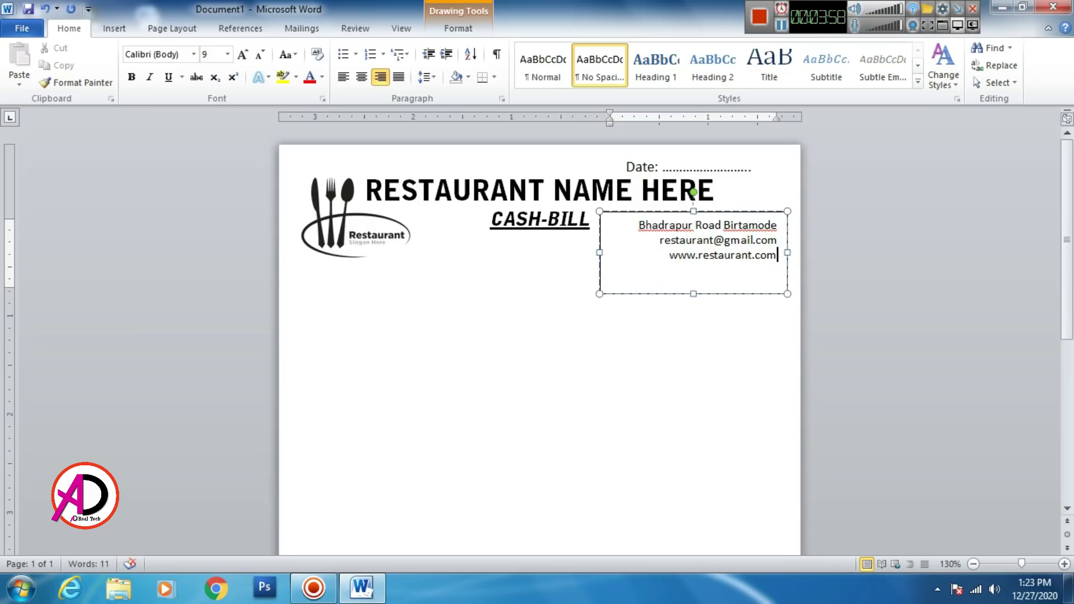
pyautogui.write('.np')
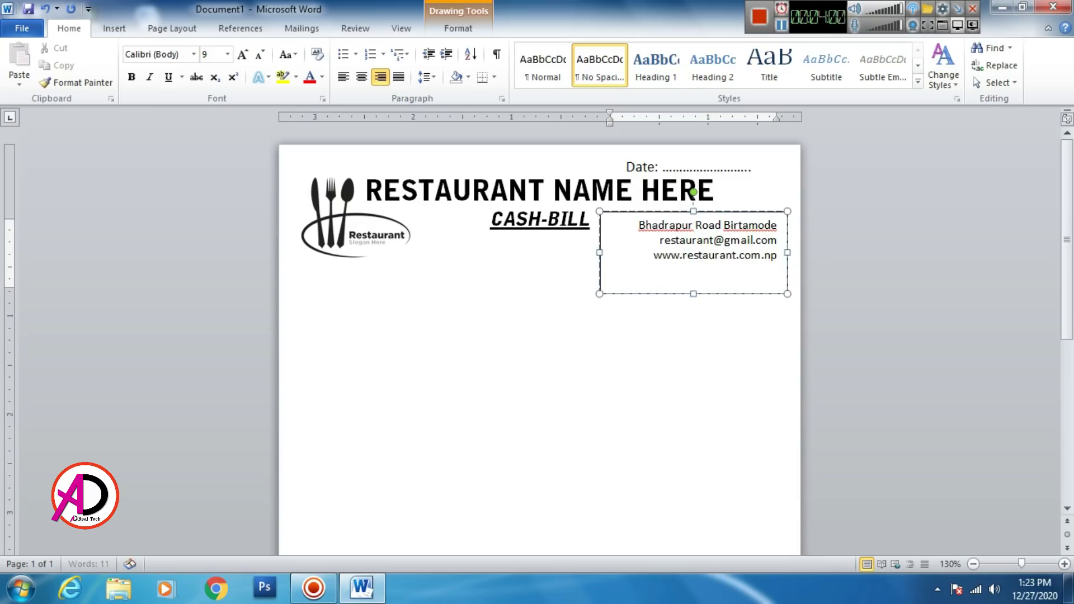
# Step: Shrink the text box to fit and set the three contact lines to 1.15 spacing
pyautogui.moveTo(692, 293)
pyautogui.mouseDown()
pyautogui.moveTo(692, 264)
pyautogui.moveTo(693, 280)
pyautogui.mouseUp()
pyautogui.moveTo(638, 223); pyautogui.dragTo(782, 258)
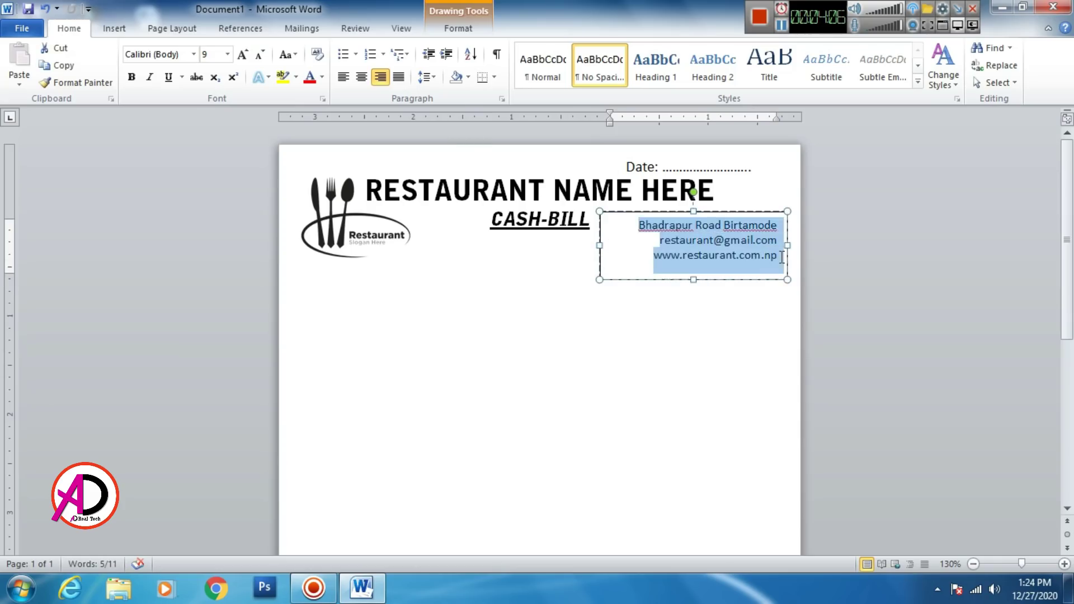
pyautogui.click(425, 76)
pyautogui.click(448, 113)
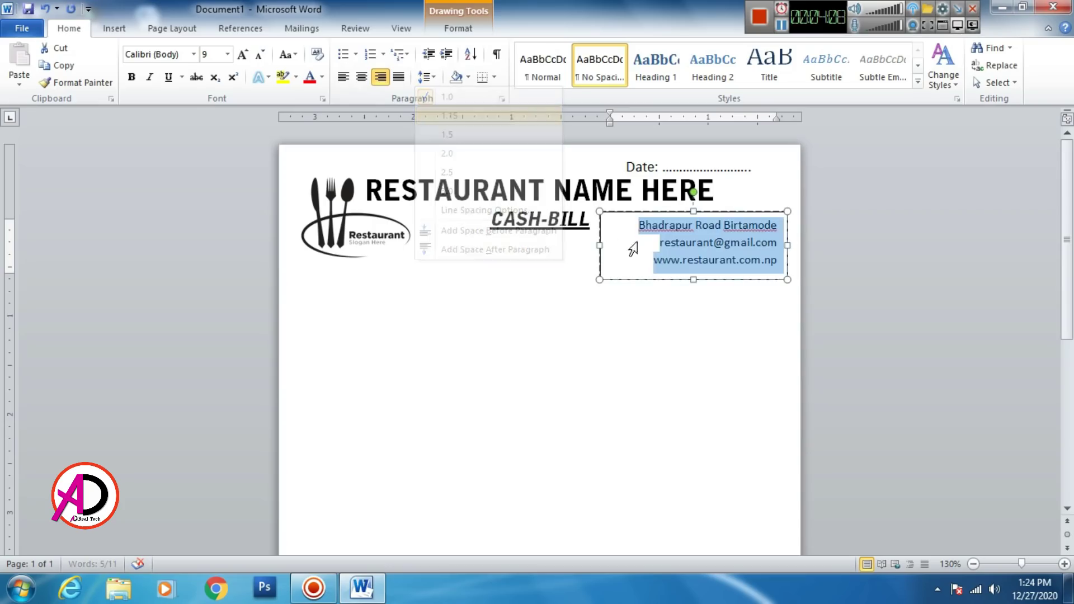
# Step: Give the contact text box No Outline and No Fill
pyautogui.click(470, 32)
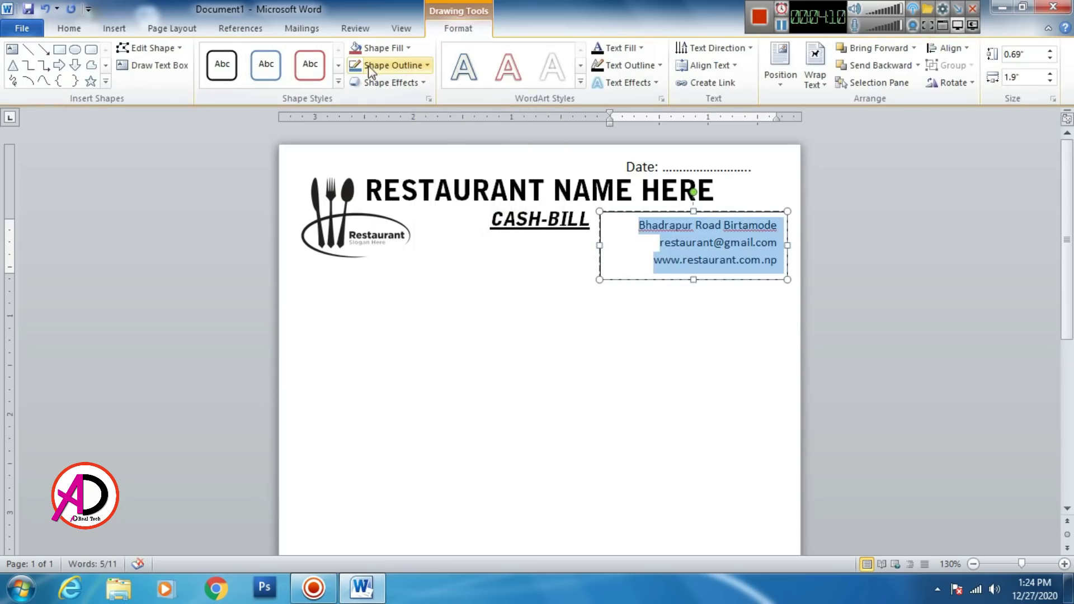
pyautogui.click(386, 65)
pyautogui.click(392, 195)
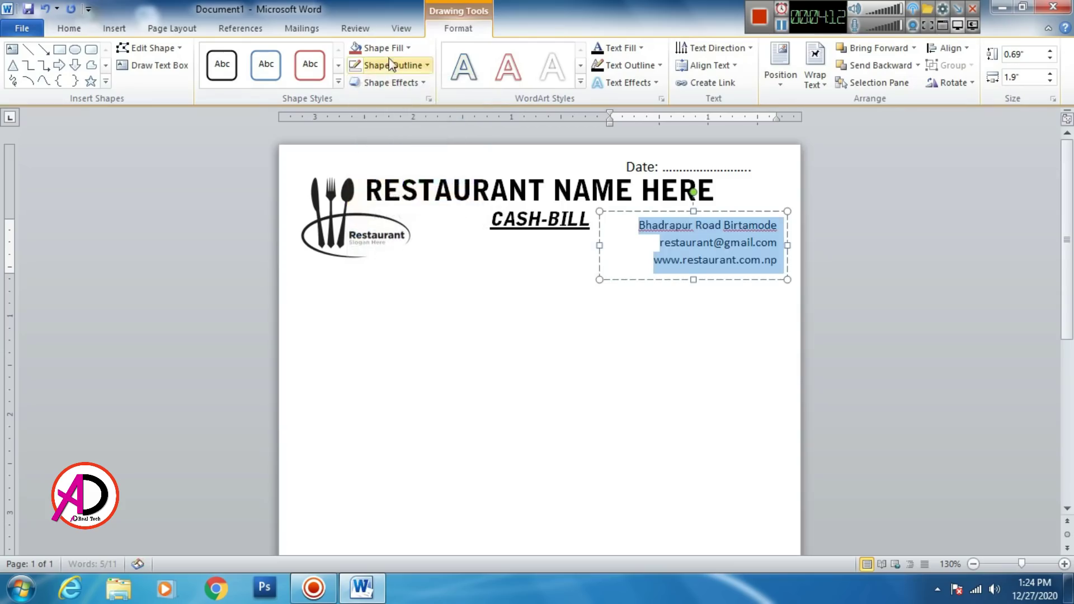
pyautogui.click(380, 48)
pyautogui.click(392, 178)
pyautogui.click(680, 326)
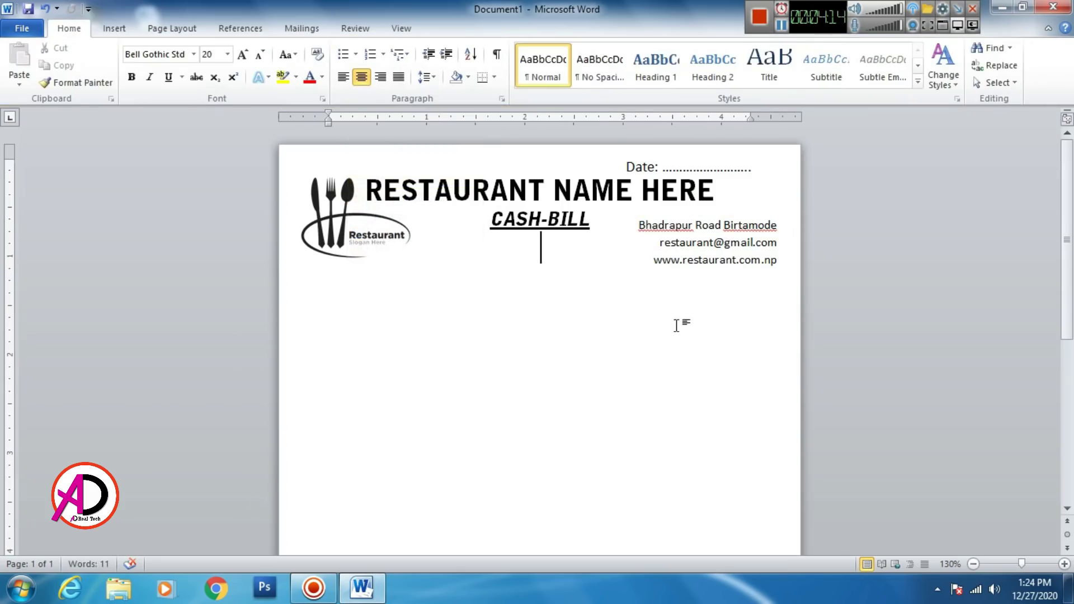
pyautogui.click(132, 34)
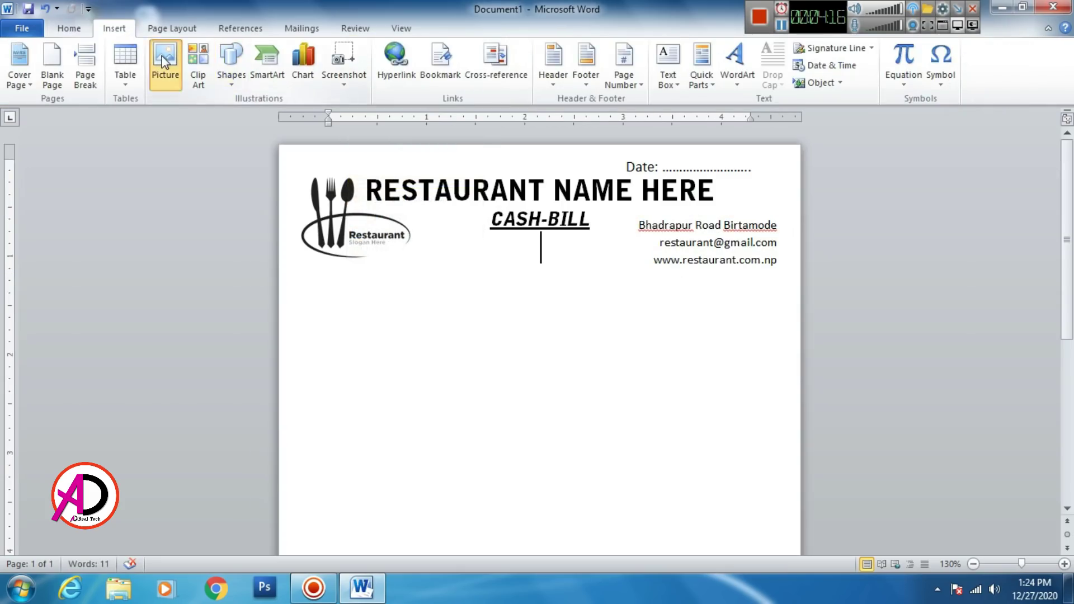
# Step: Close the unused Insert Picture dialog, add an empty line after the website, and stretch the box taller
pyautogui.click(165, 62)
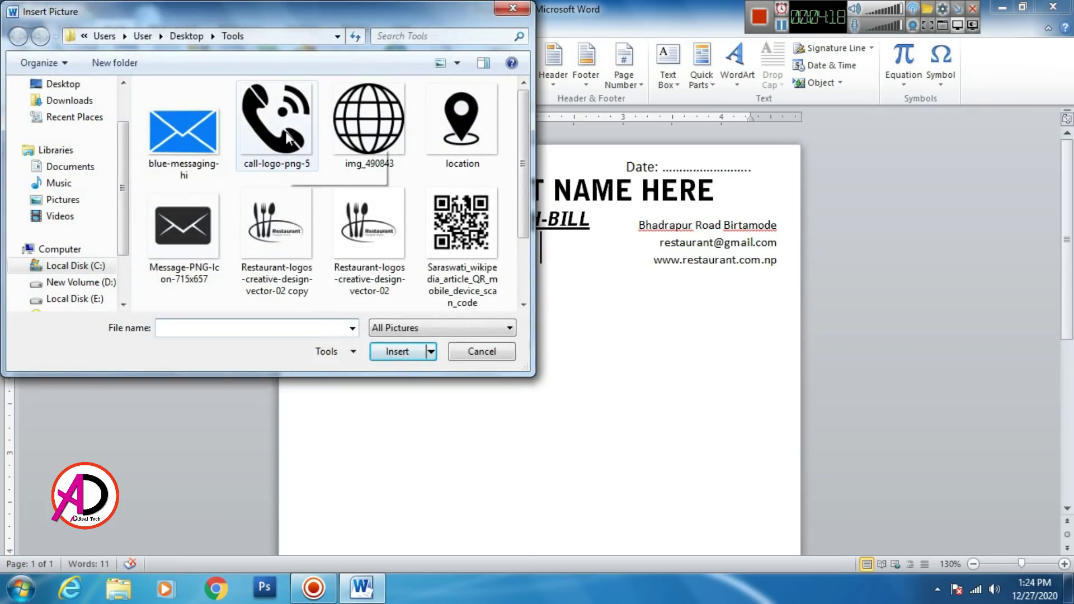
pyautogui.click(490, 358)
pyautogui.click(679, 242)
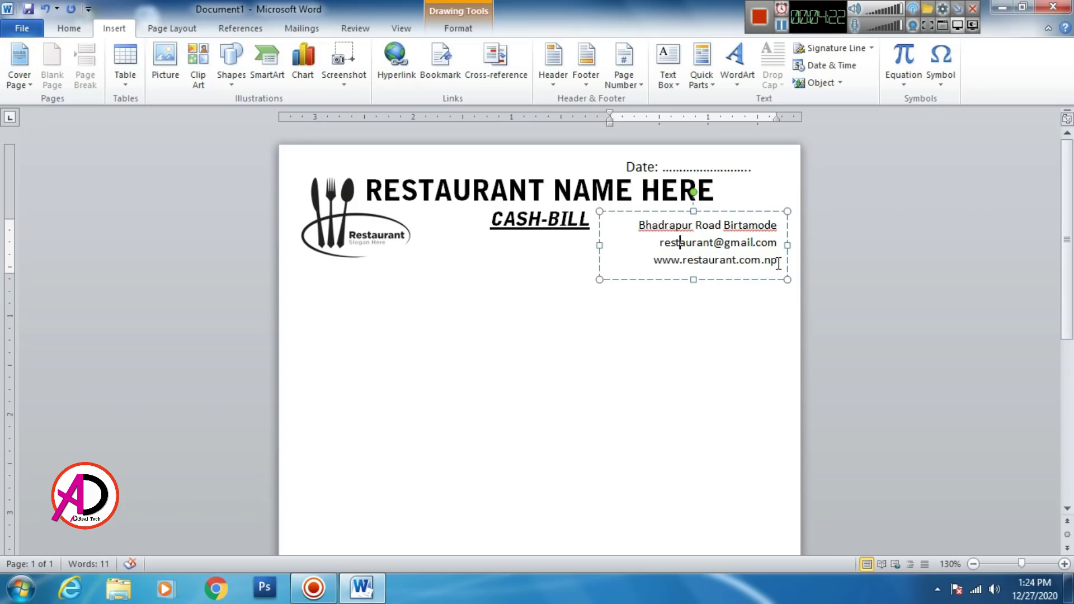
pyautogui.press('Return')
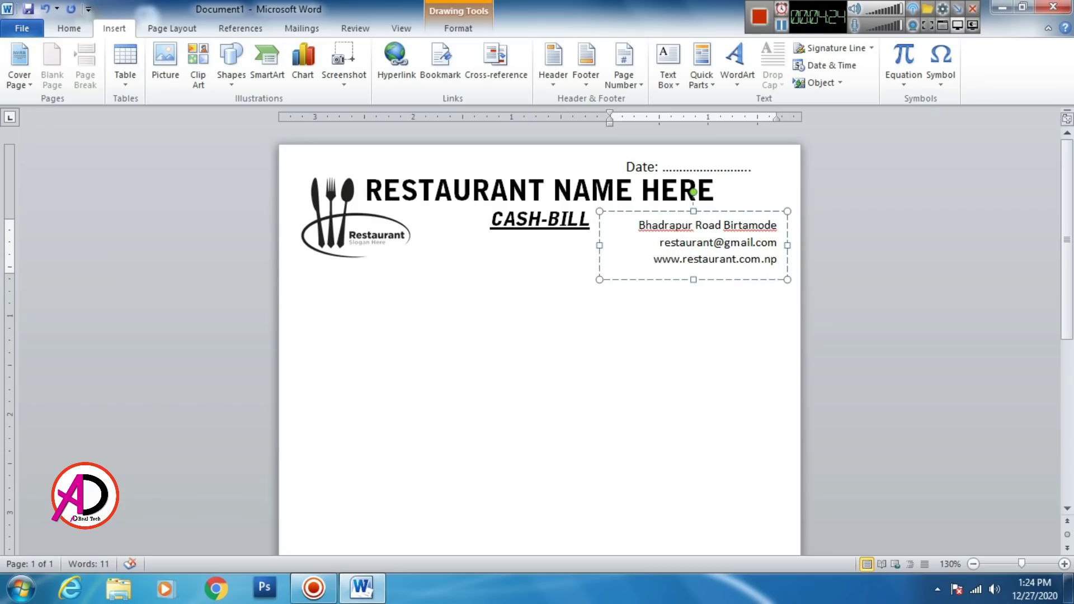
pyautogui.moveTo(693, 280); pyautogui.dragTo(694, 300)
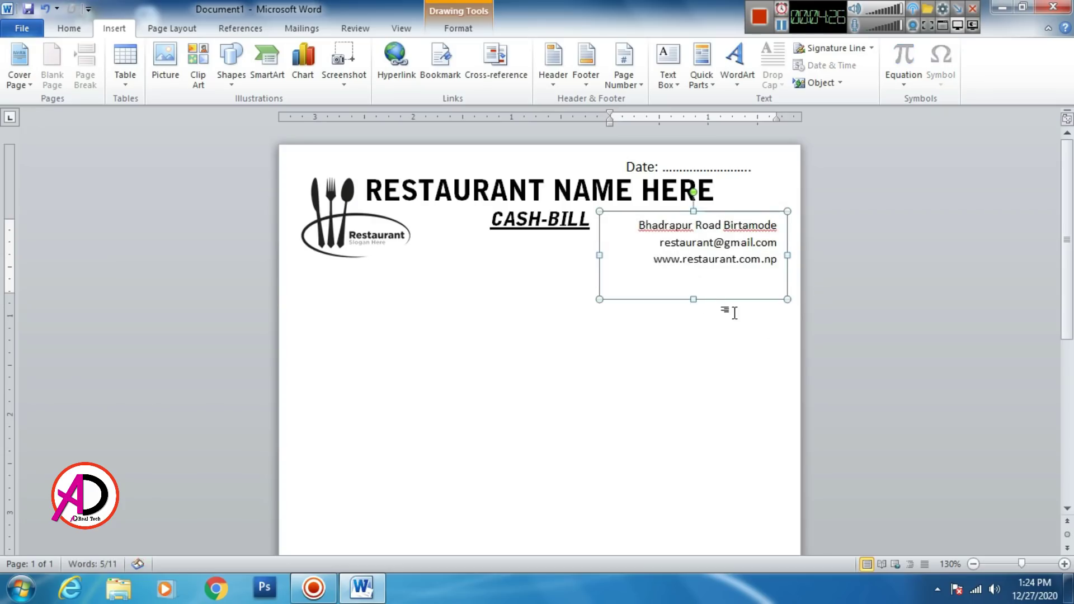
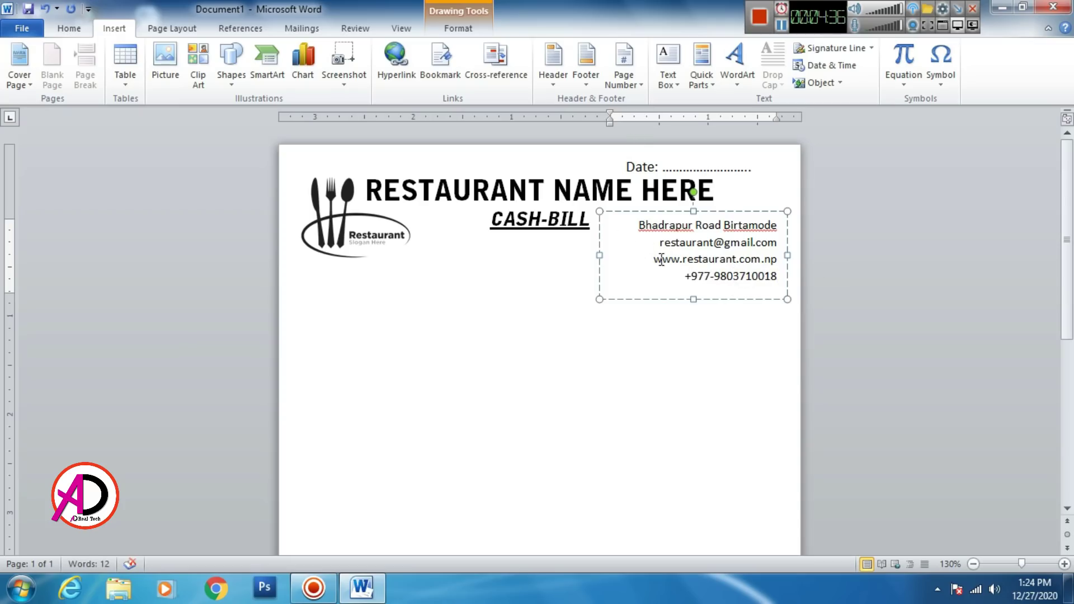
# Step: Type the restaurant's phone number on the fourth line and left-align all four contact lines
pyautogui.hotkey('ctrl', 'a')
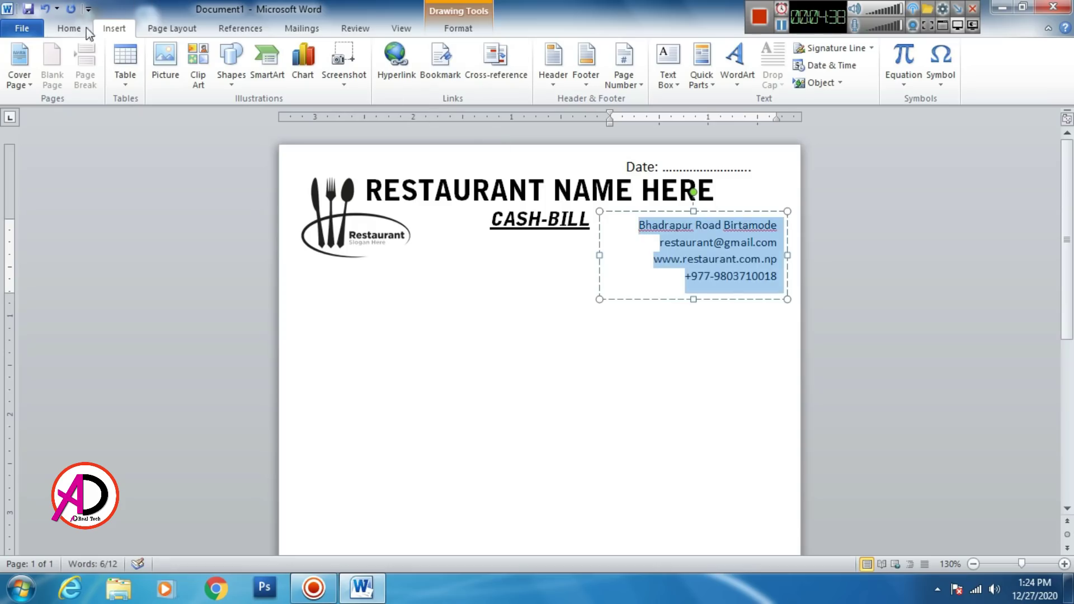
pyautogui.click(69, 28)
pyautogui.click(348, 81)
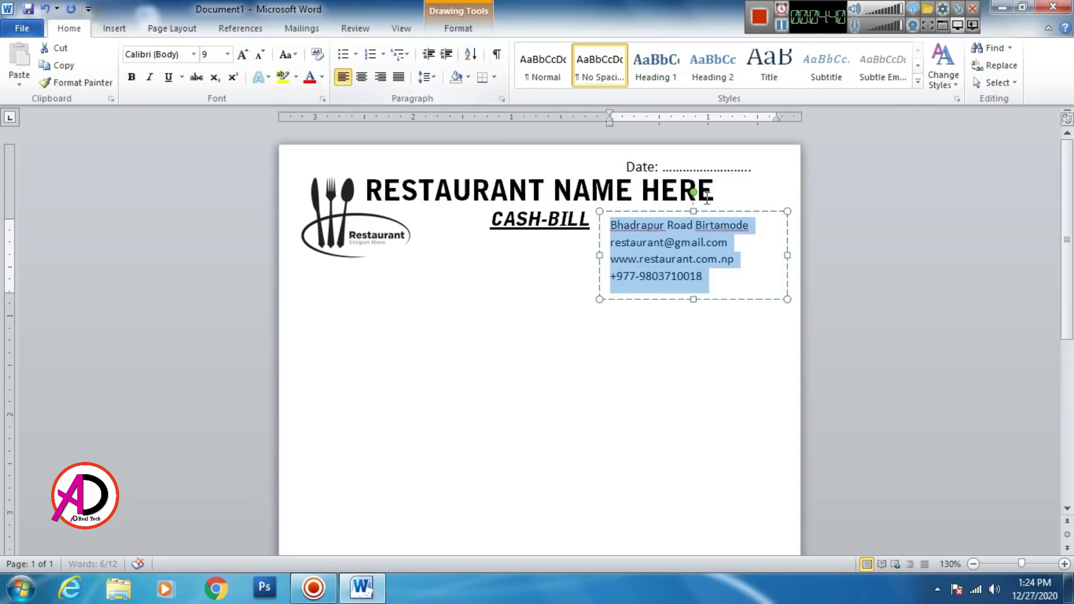
pyautogui.click(734, 282)
# Step: Shift the contact box slightly right and move the logo slightly up and left
pyautogui.moveTo(748, 212); pyautogui.dragTo(761, 202)
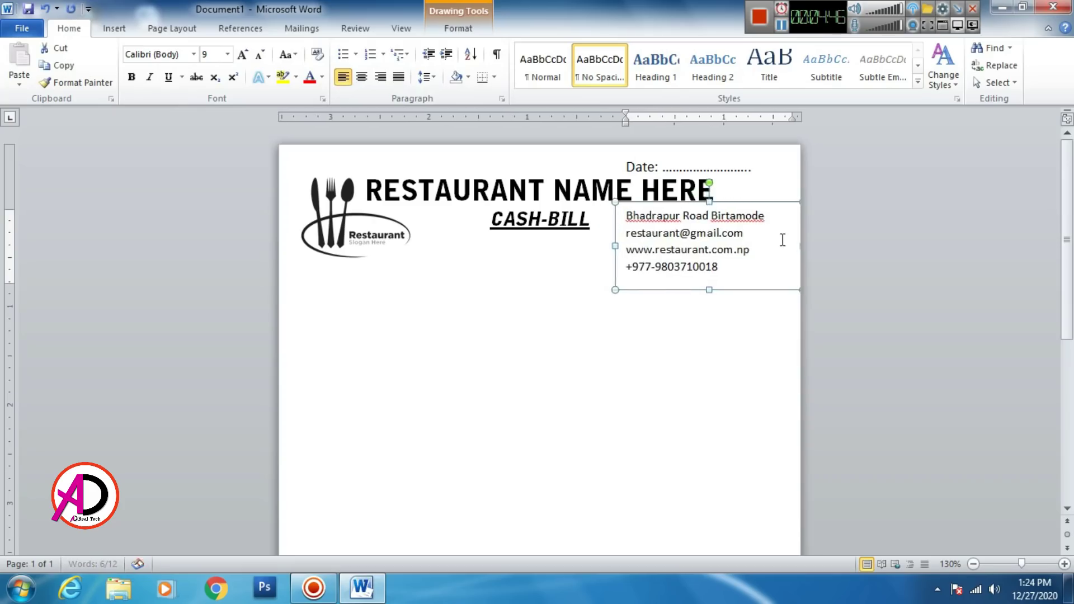
pyautogui.click(694, 322)
pyautogui.scroll(-1, 694, 322)
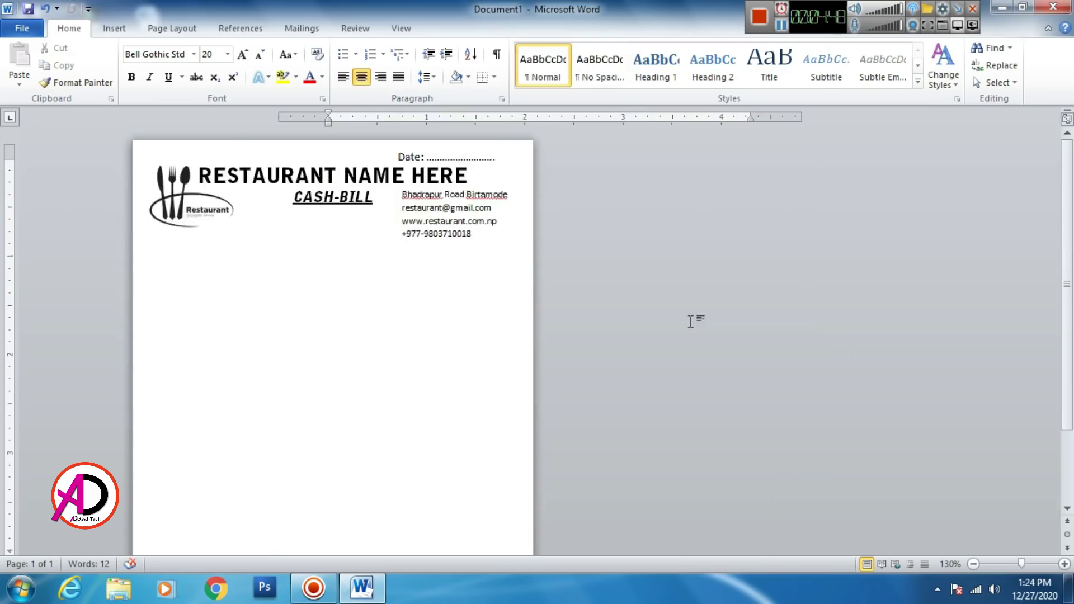
pyautogui.click(492, 262)
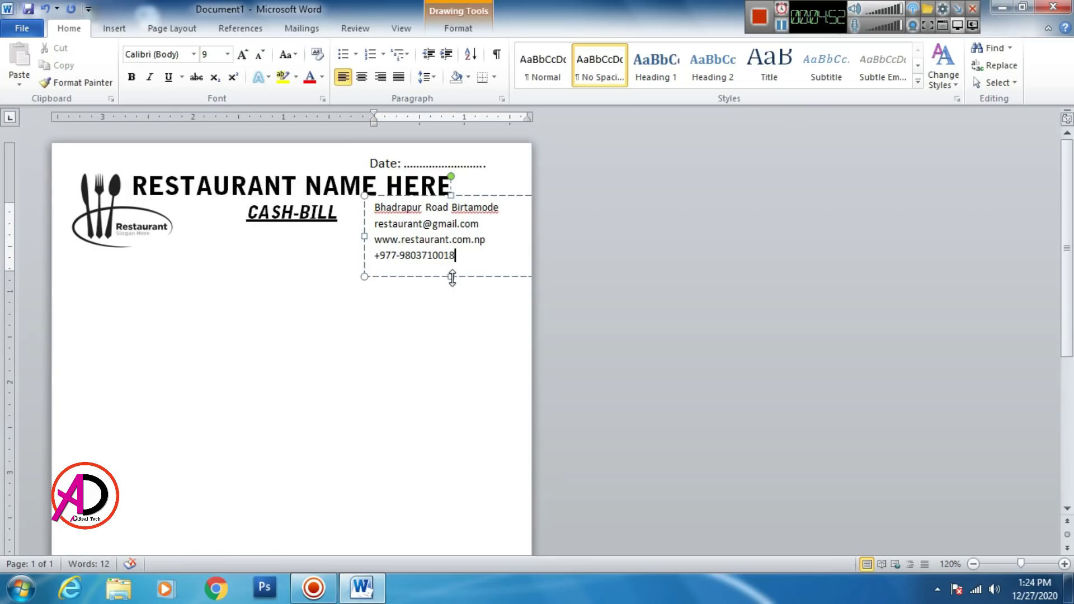
pyautogui.click(523, 307)
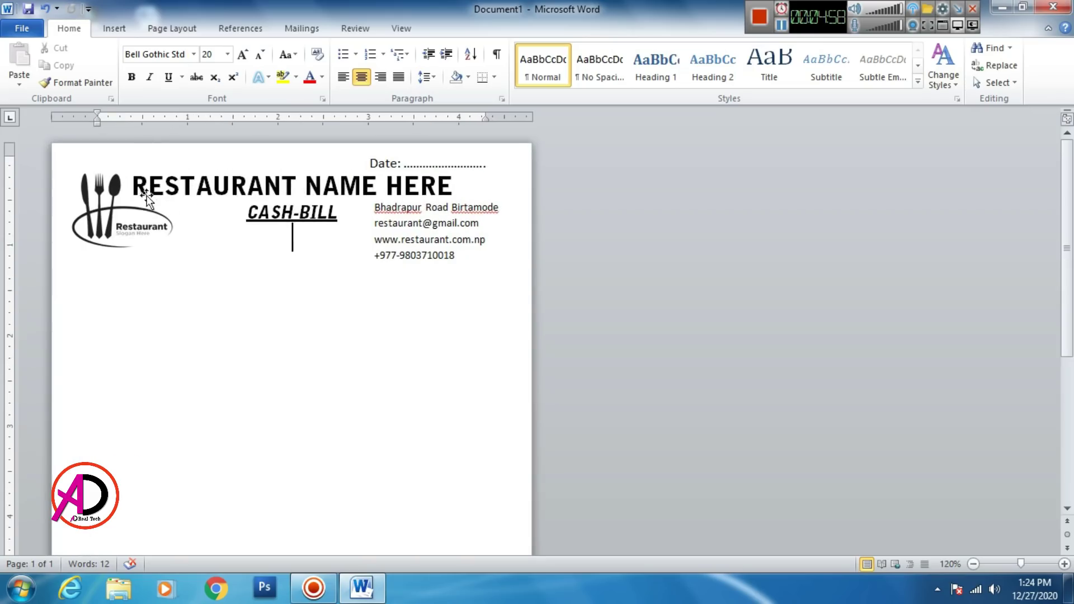
pyautogui.moveTo(119, 191); pyautogui.dragTo(106, 184)
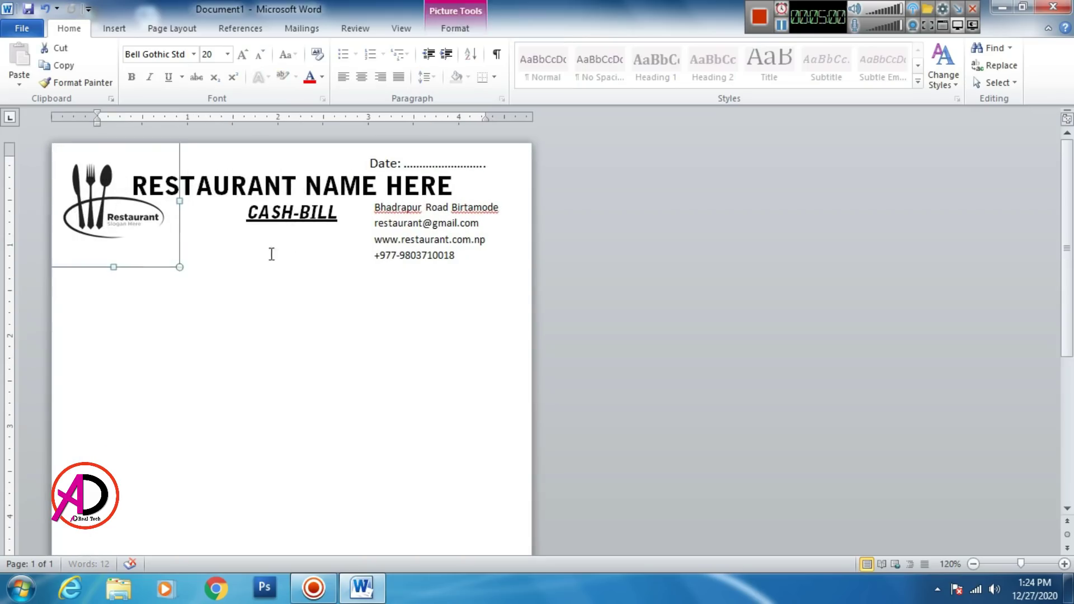
# Step: Insert the location pin picture and set its wrapping to In Front of Text
pyautogui.click(522, 288)
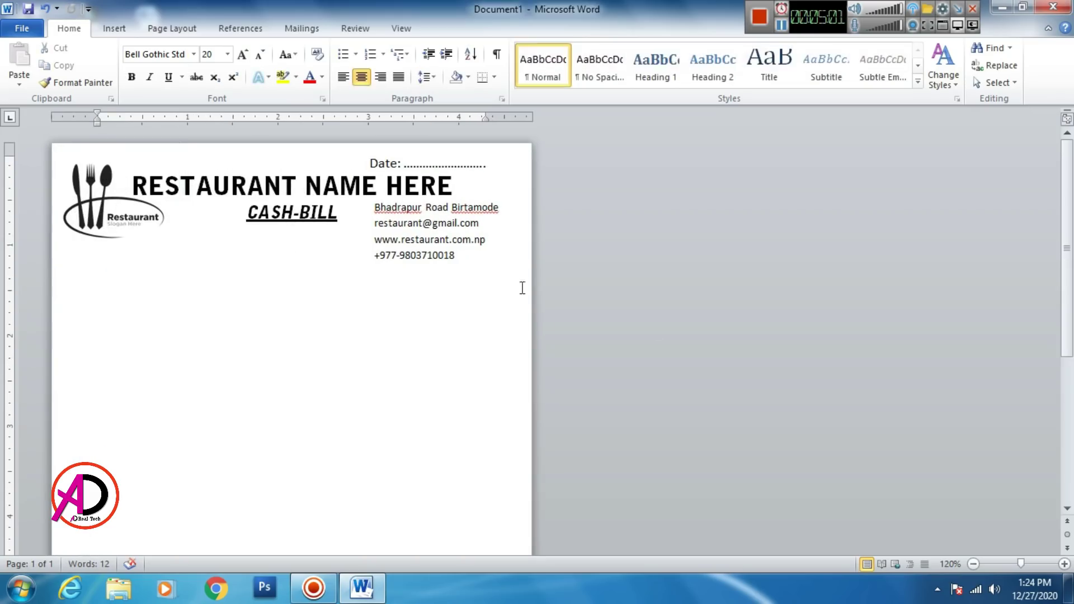
pyautogui.click(113, 28)
pyautogui.click(180, 57)
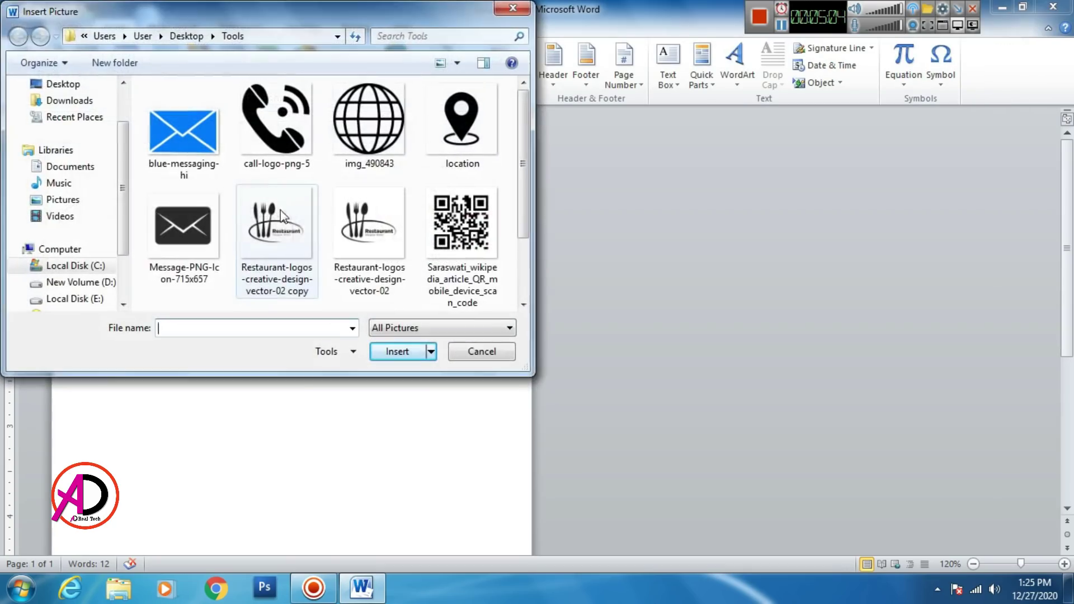
pyautogui.click(455, 150)
pyautogui.click(400, 352)
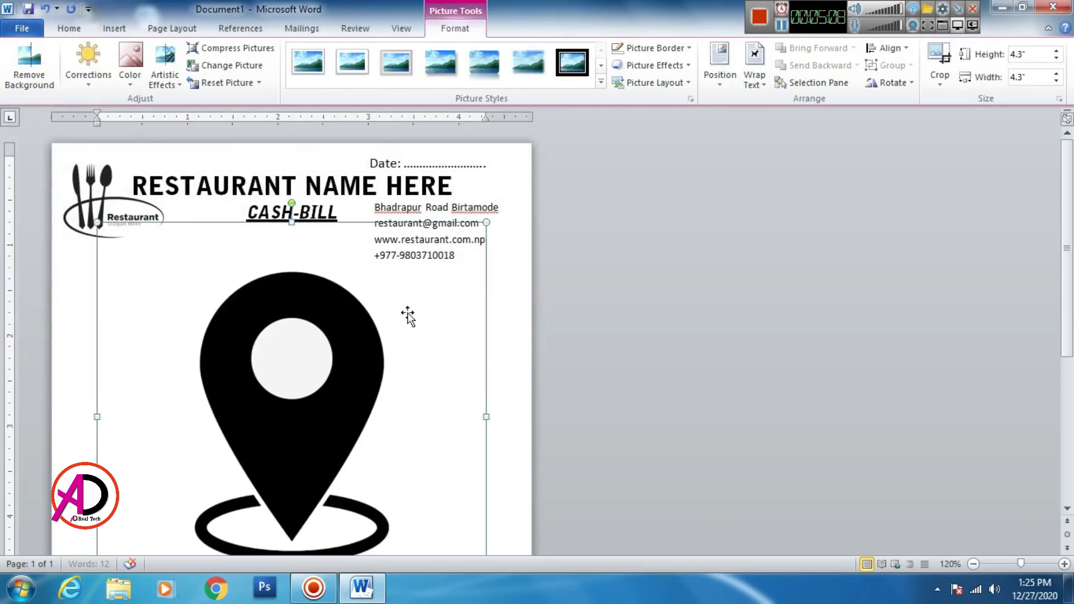
pyautogui.click(754, 67)
pyautogui.click(795, 219)
# Step: Shrink the pin to a 0.21-inch icon and place it at the end of the address line
pyautogui.moveTo(486, 222); pyautogui.dragTo(329, 431)
pyautogui.moveTo(261, 467); pyautogui.dragTo(323, 315)
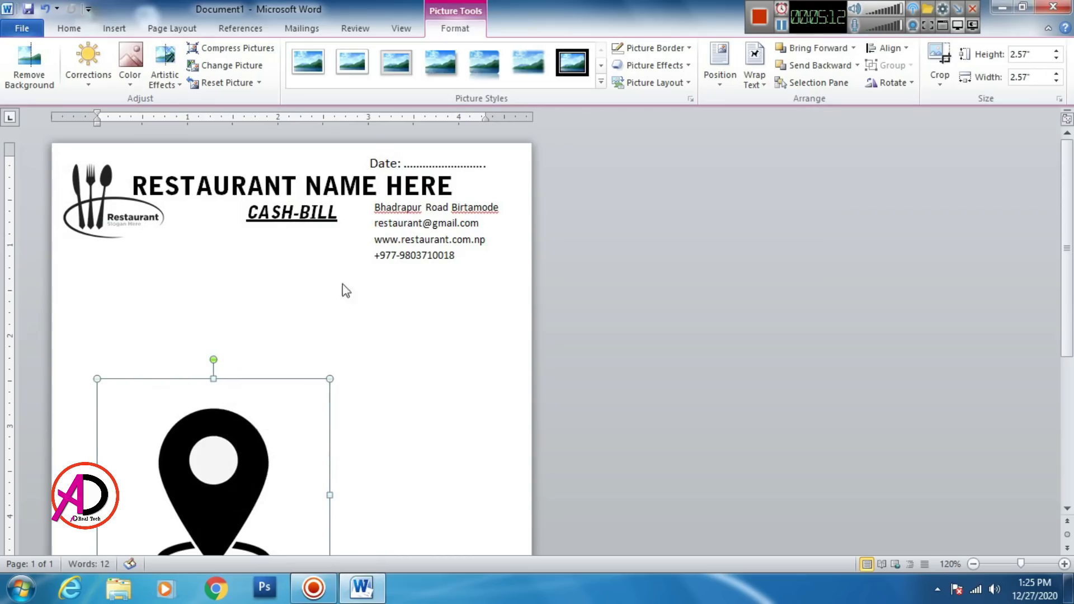
pyautogui.moveTo(392, 226); pyautogui.dragTo(184, 463)
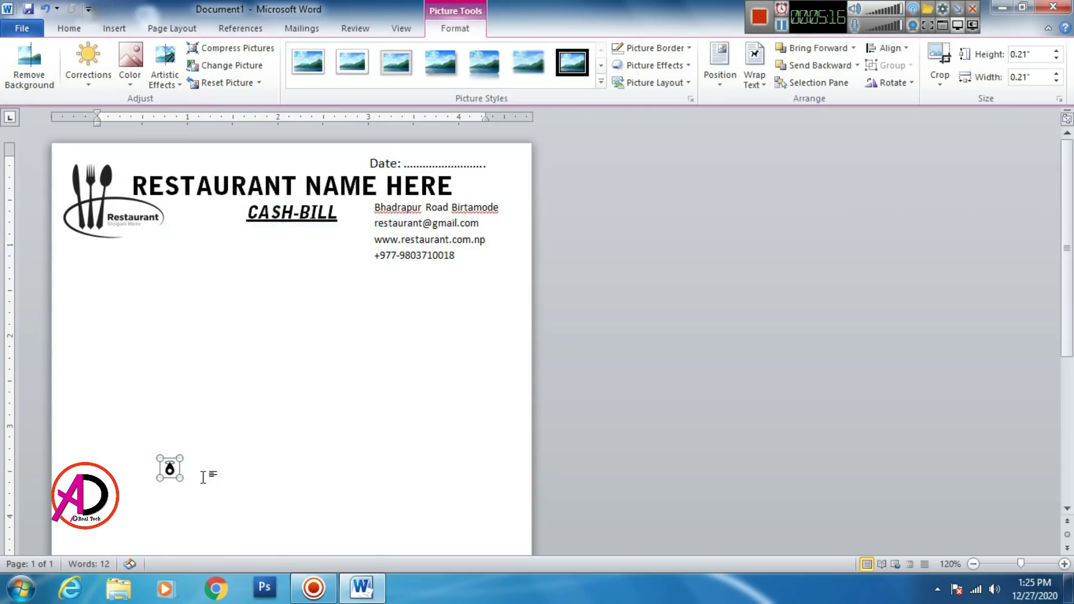
pyautogui.hotkey('ctrl', 'z')
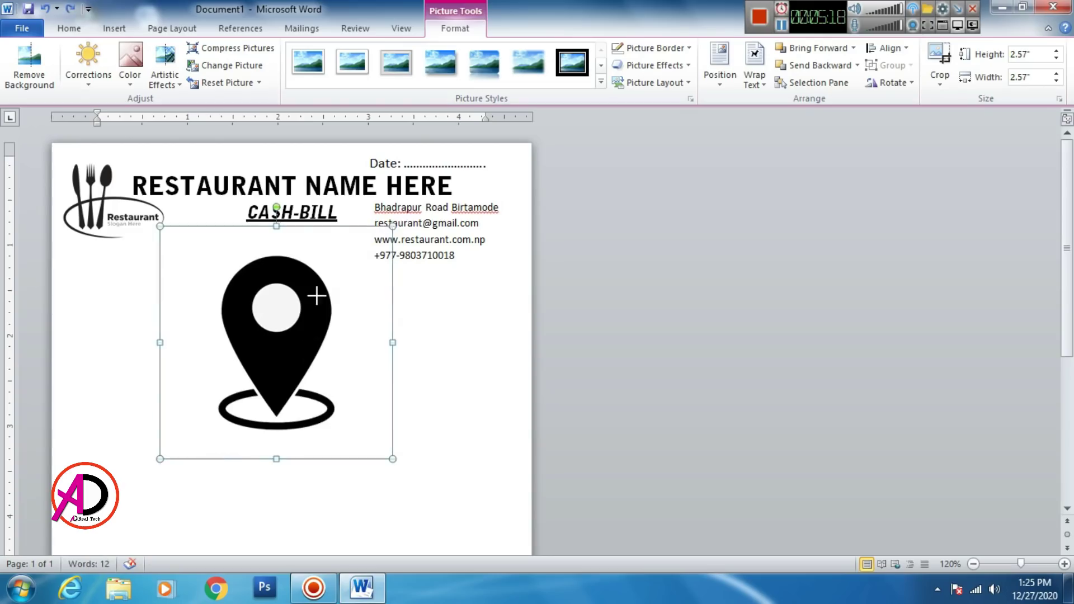
pyautogui.moveTo(317, 296); pyautogui.dragTo(363, 207)
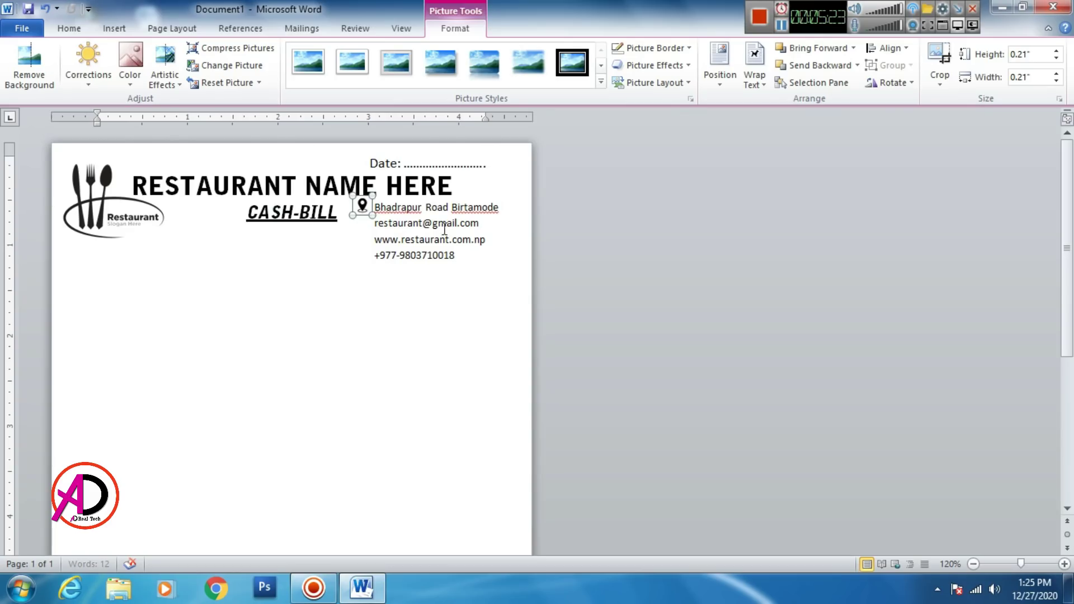
pyautogui.click(507, 293)
pyautogui.scroll(3, 463, 340)
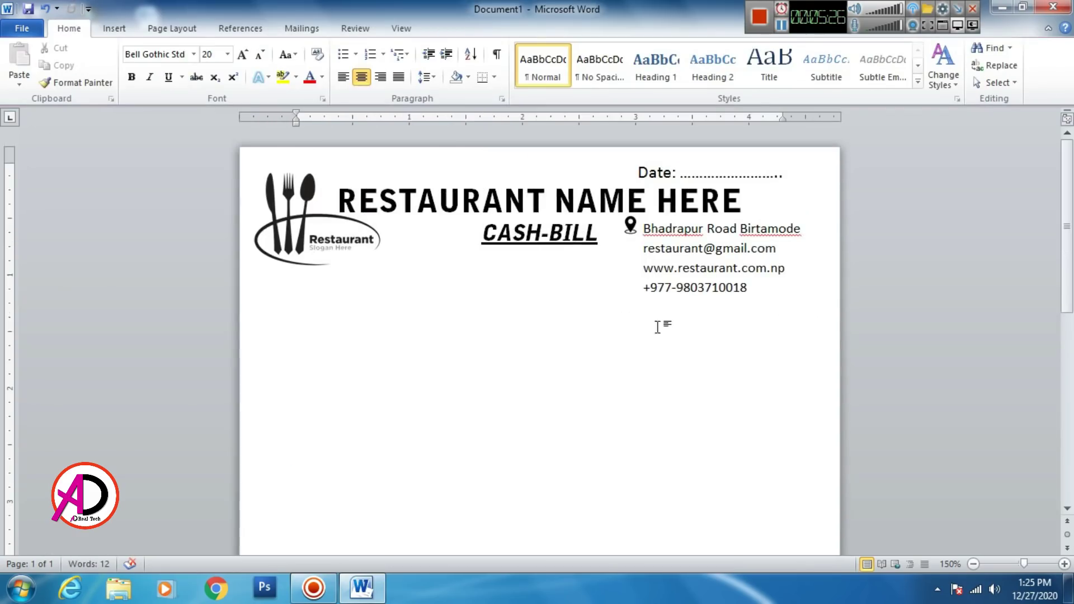
pyautogui.click(630, 225)
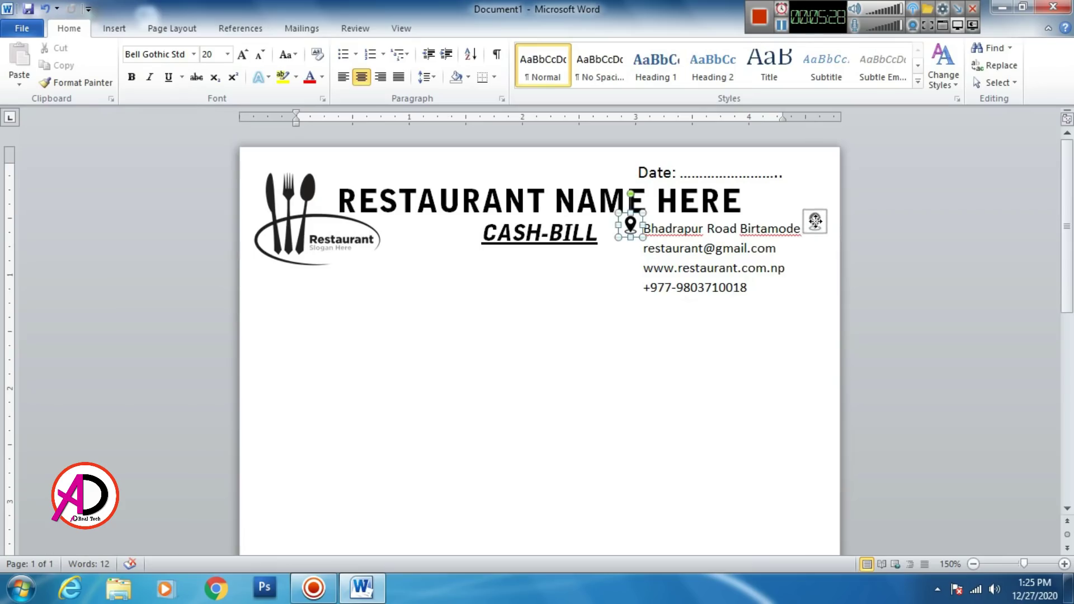
pyautogui.moveTo(815, 221); pyautogui.dragTo(815, 224)
pyautogui.click(775, 303)
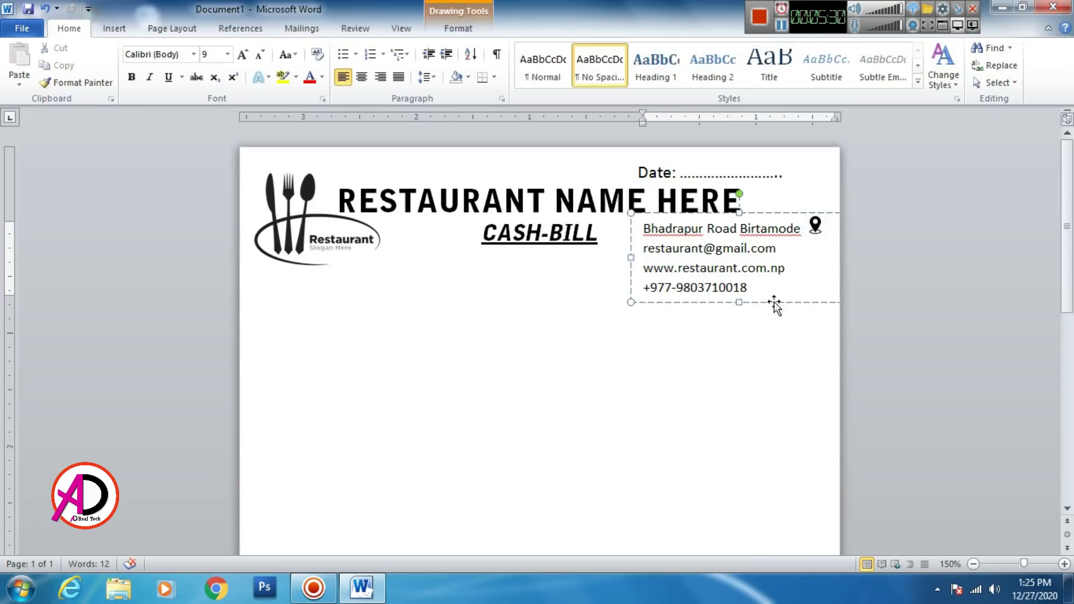
pyautogui.click(763, 395)
pyautogui.click(114, 28)
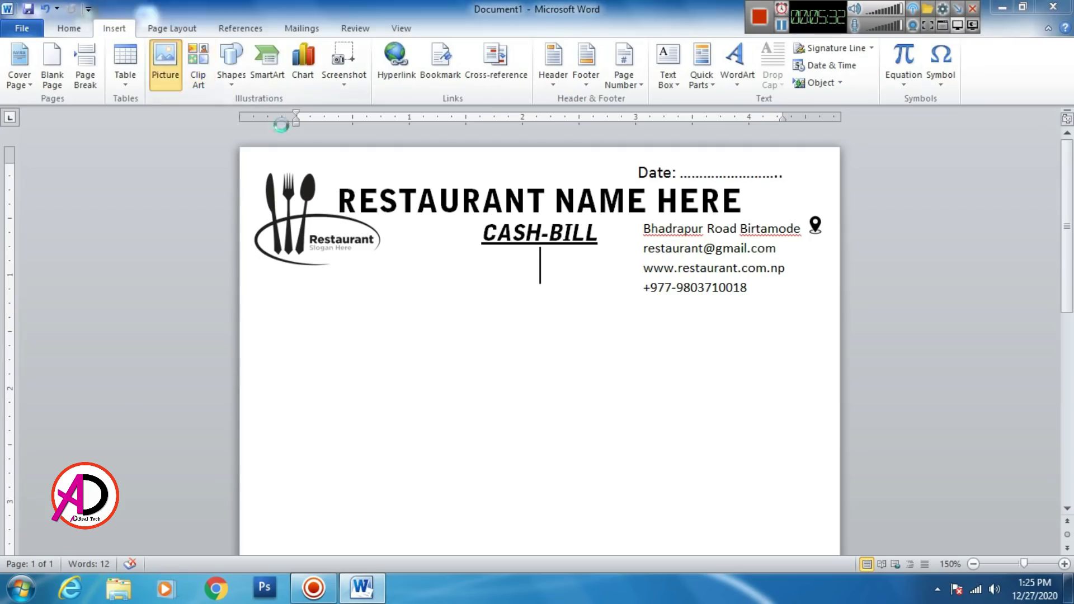
# Step: Insert the call-logo-png-5 picture with In Front of Text wrapping
pyautogui.click(163, 56)
pyautogui.click(285, 136)
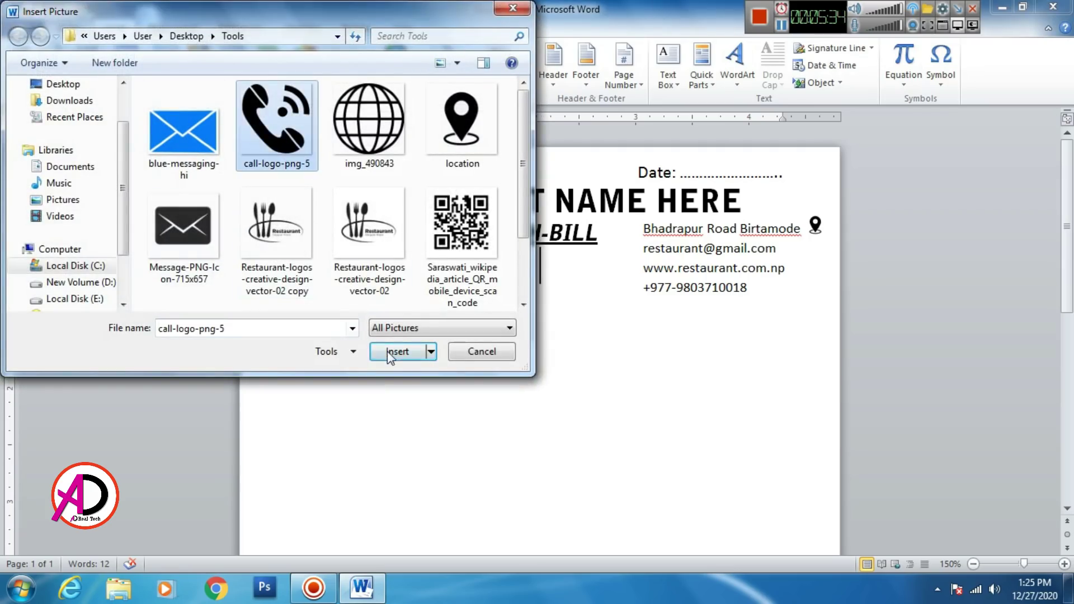
pyautogui.click(388, 350)
pyautogui.click(764, 90)
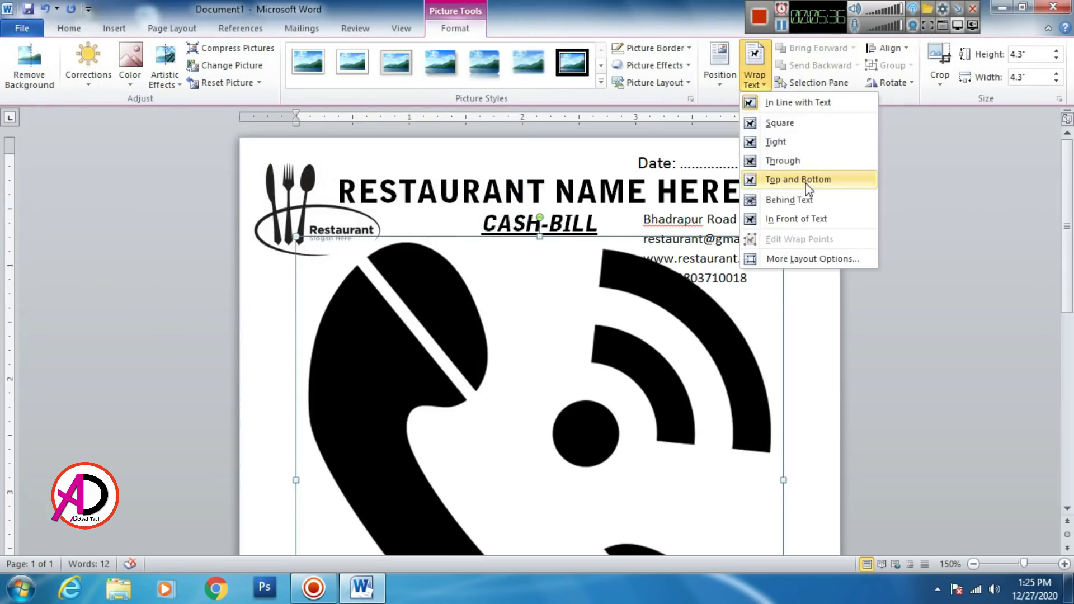
pyautogui.click(812, 217)
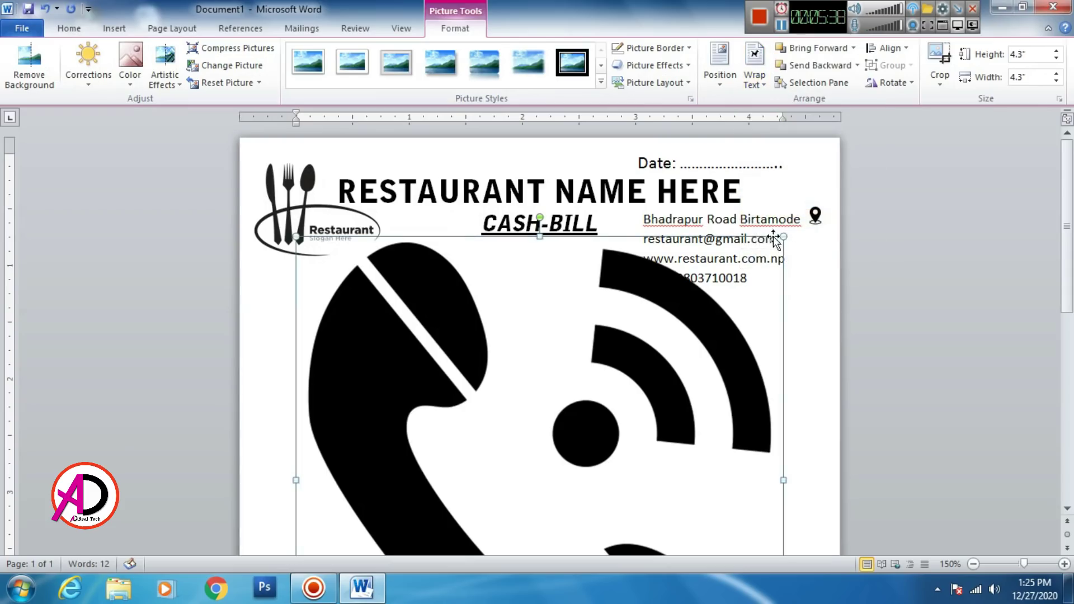
# Step: Shrink the phone picture to a 0.13-inch icon and nudge it beside the e-mail line
pyautogui.moveTo(744, 291); pyautogui.dragTo(792, 239)
pyautogui.click(795, 314)
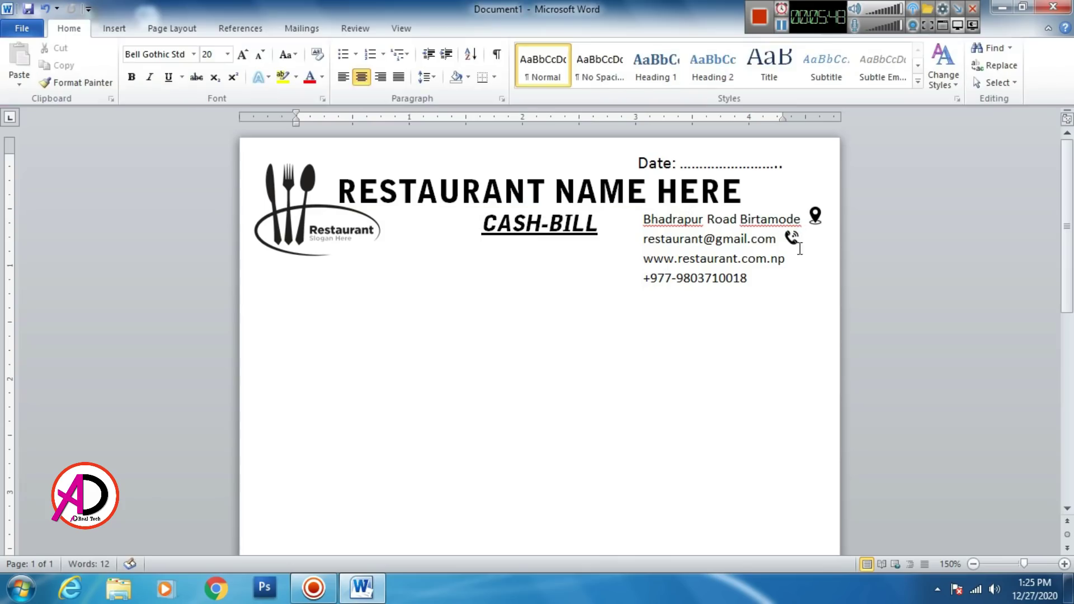
pyautogui.click(793, 240)
pyautogui.hotkey('ctrl', 'Down')
pyautogui.hotkey('ctrl', 'Down')
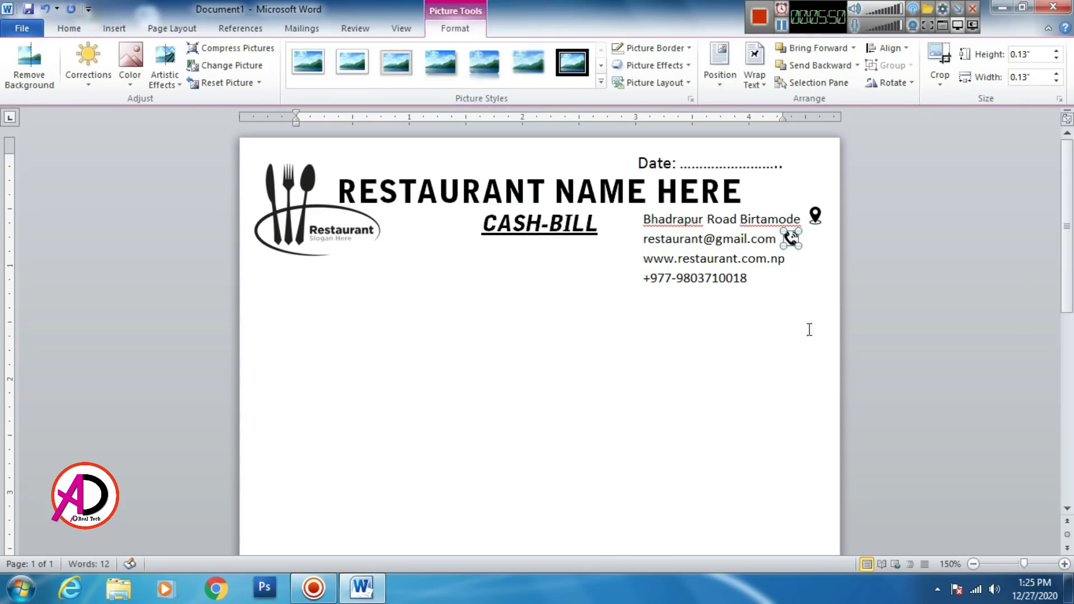
pyautogui.click(798, 353)
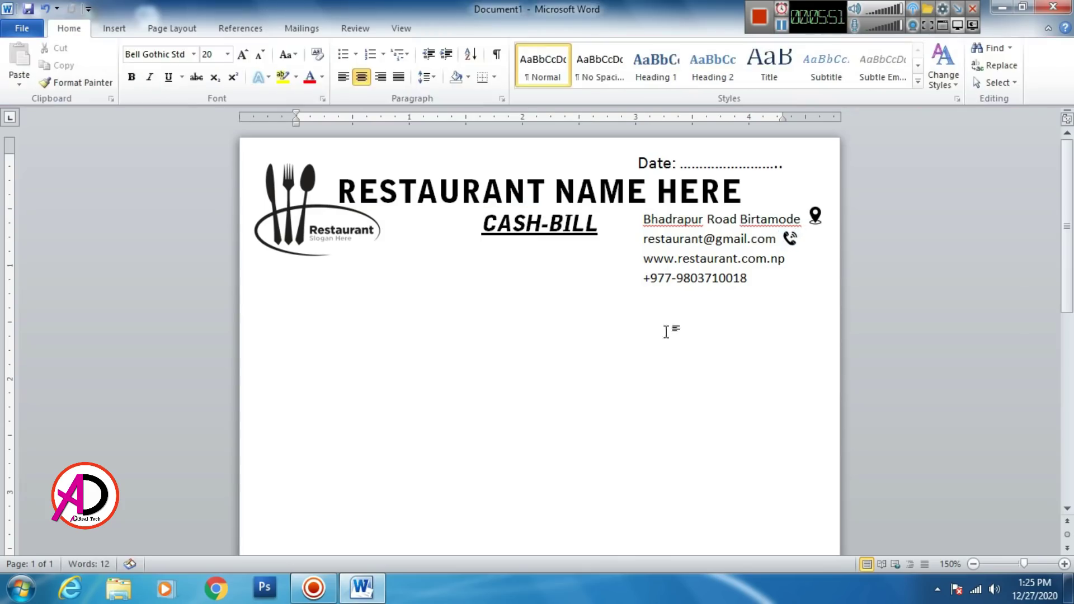
# Step: Insert the globe image img_490843 with In Front of Text wrapping
pyautogui.click(114, 28)
pyautogui.click(229, 68)
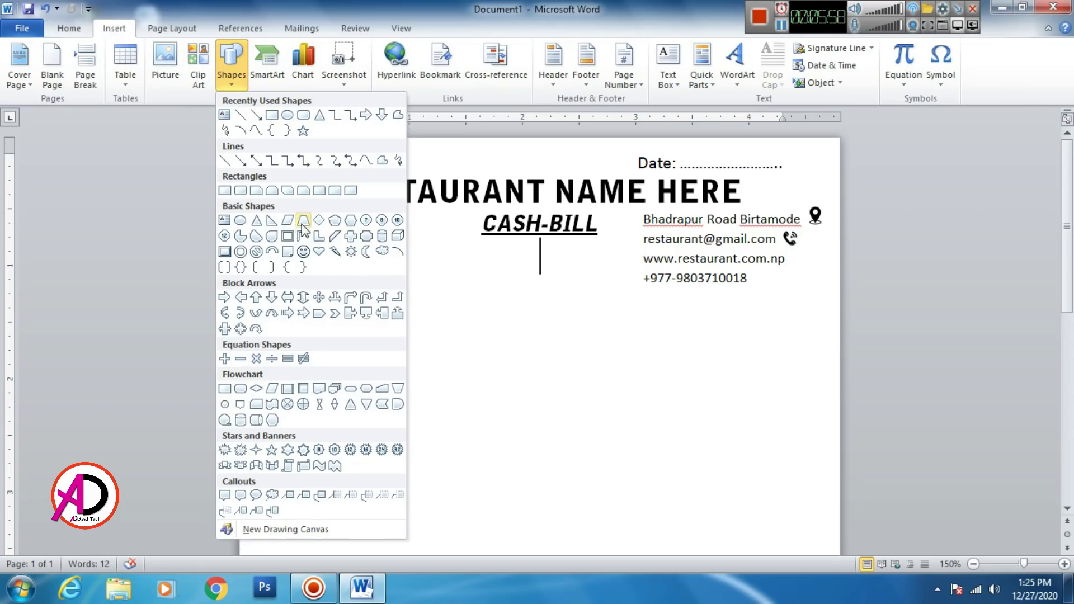
pyautogui.click(166, 78)
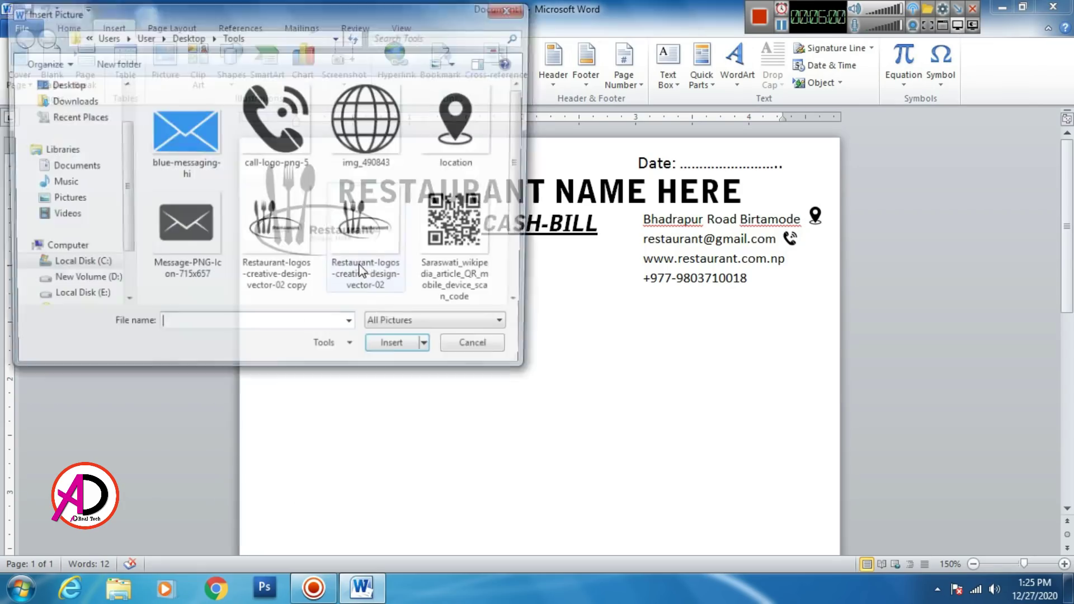
pyautogui.scroll(-2, 523, 161)
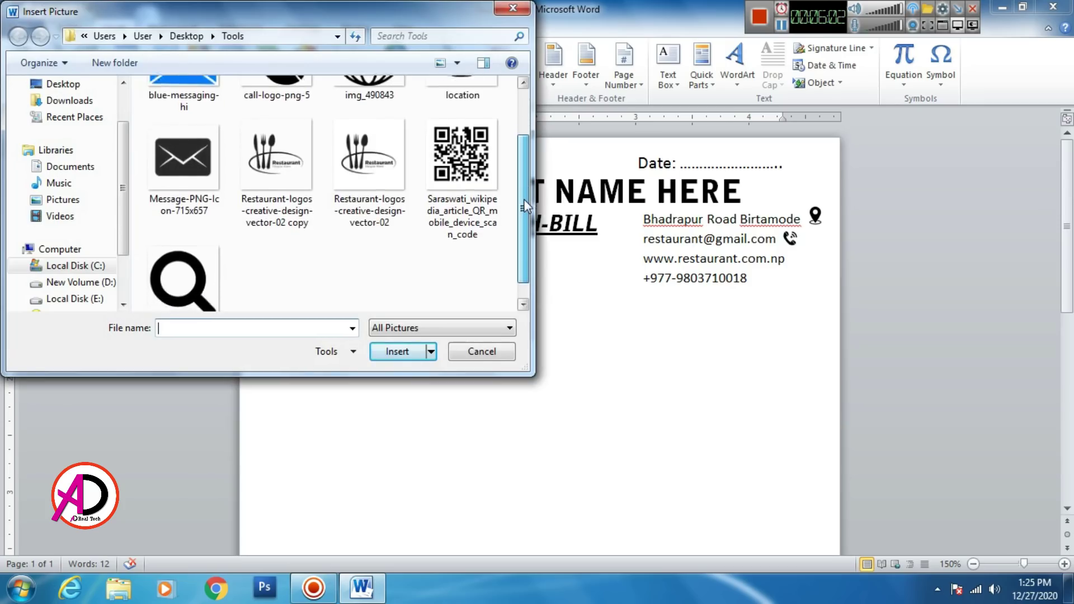
pyautogui.scroll(2, 522, 160)
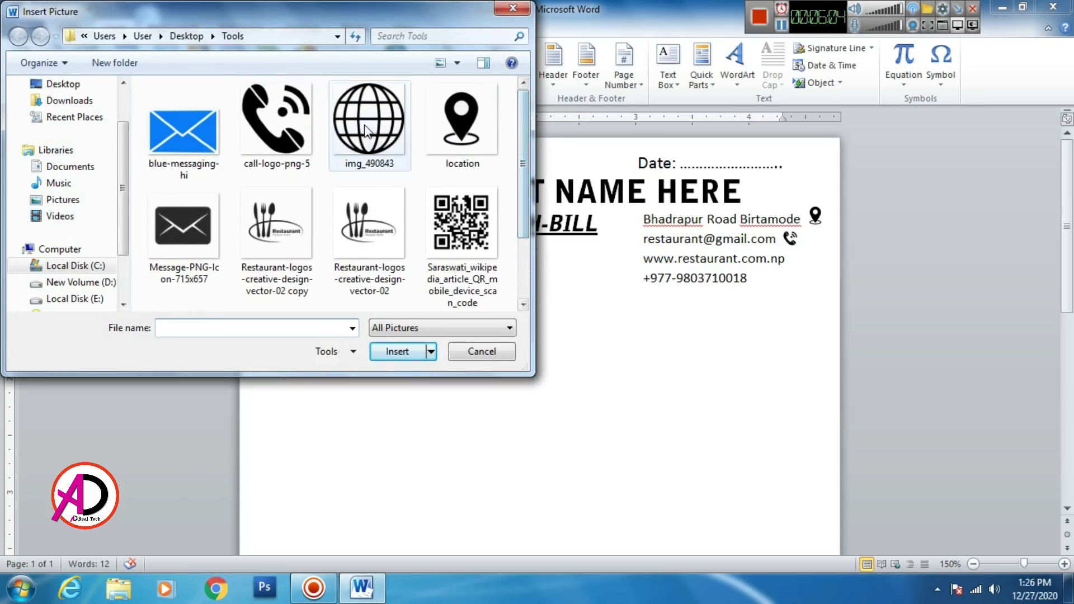
pyautogui.click(360, 121)
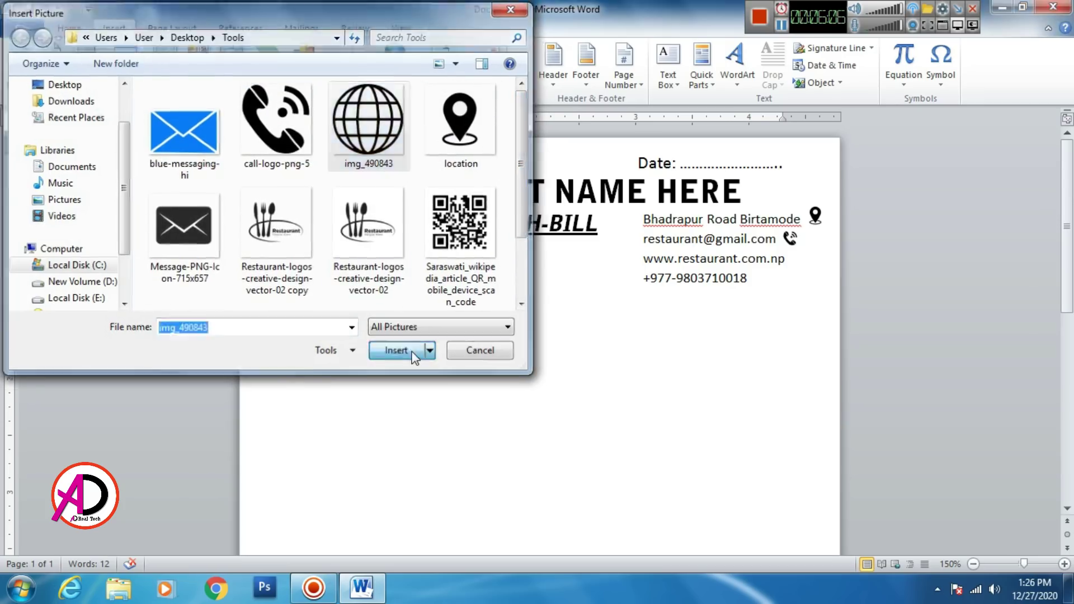
pyautogui.click(411, 351)
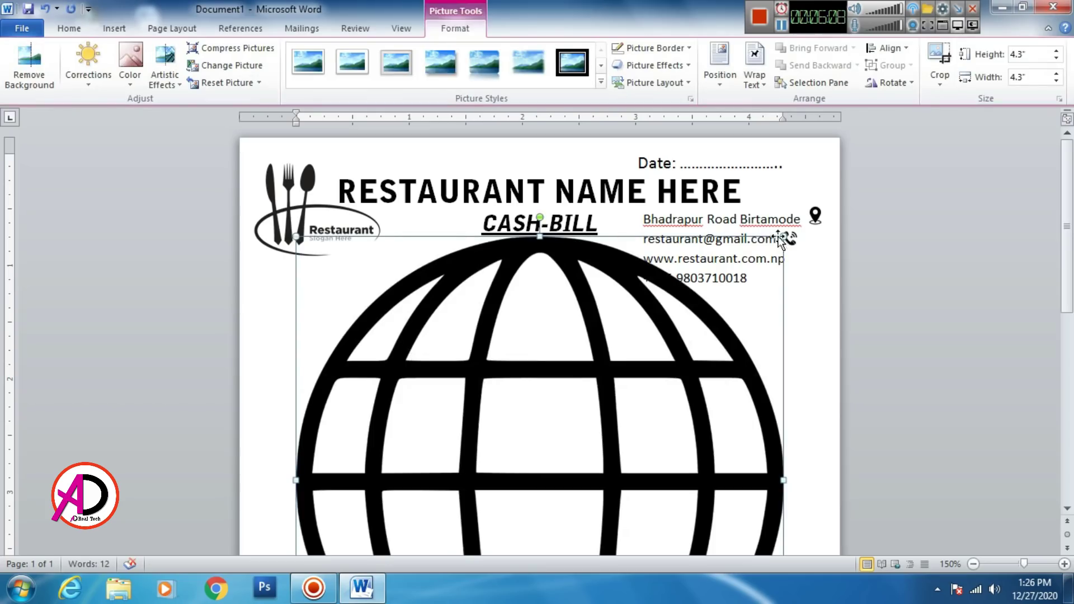
pyautogui.click(756, 76)
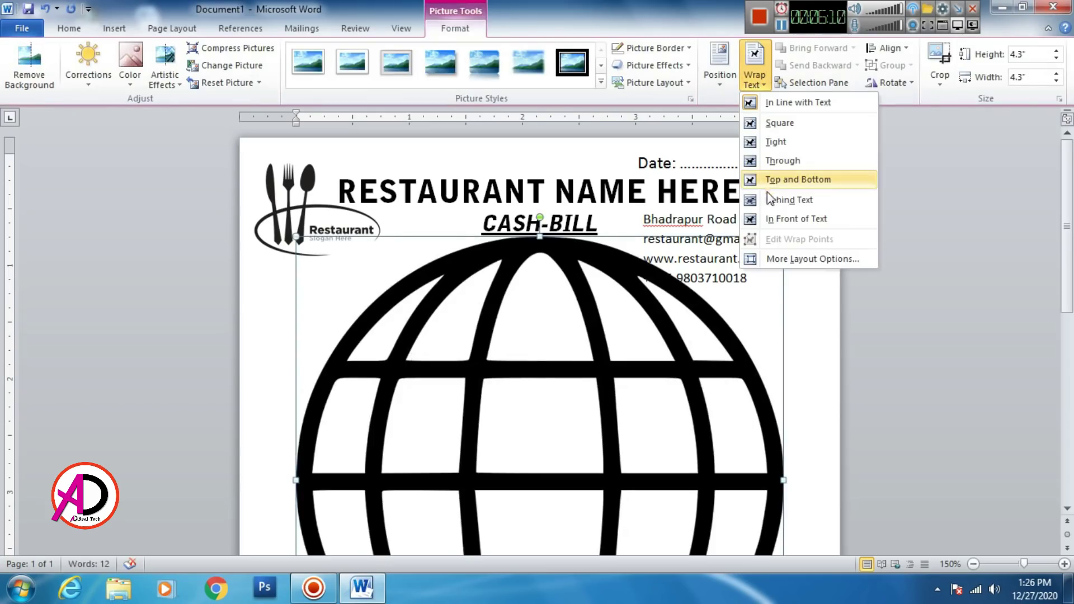
pyautogui.click(790, 218)
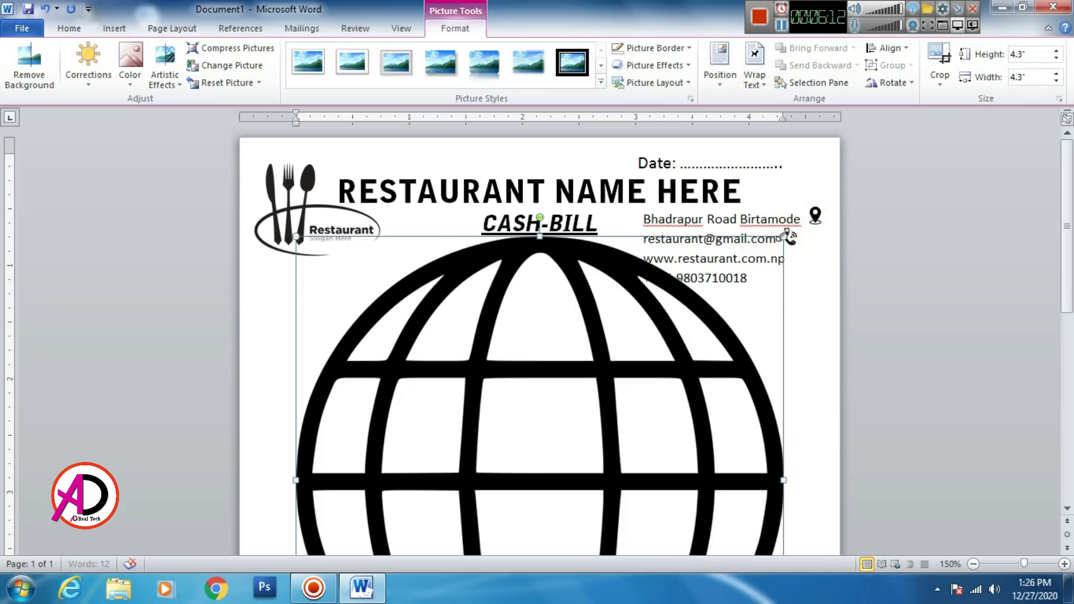
pyautogui.moveTo(783, 237); pyautogui.dragTo(537, 482)
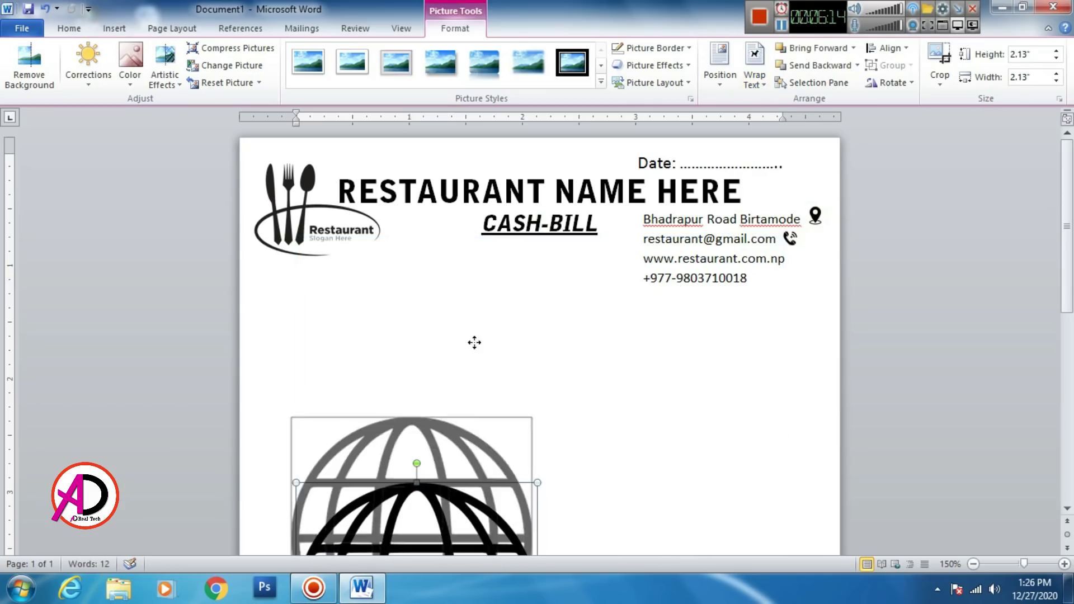
pyautogui.click(790, 241)
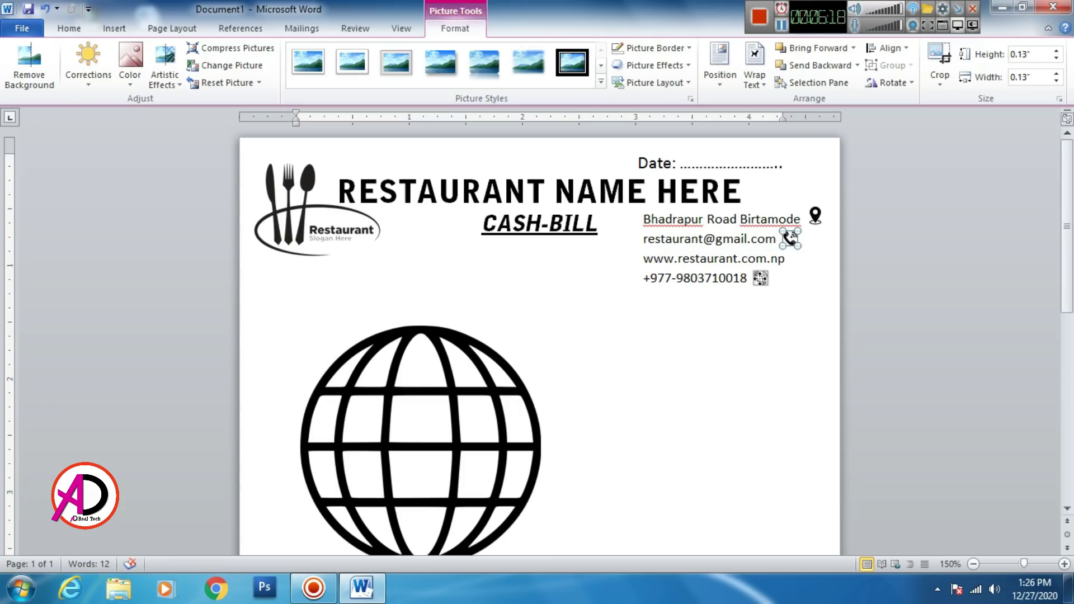
pyautogui.click(712, 372)
pyautogui.click(481, 402)
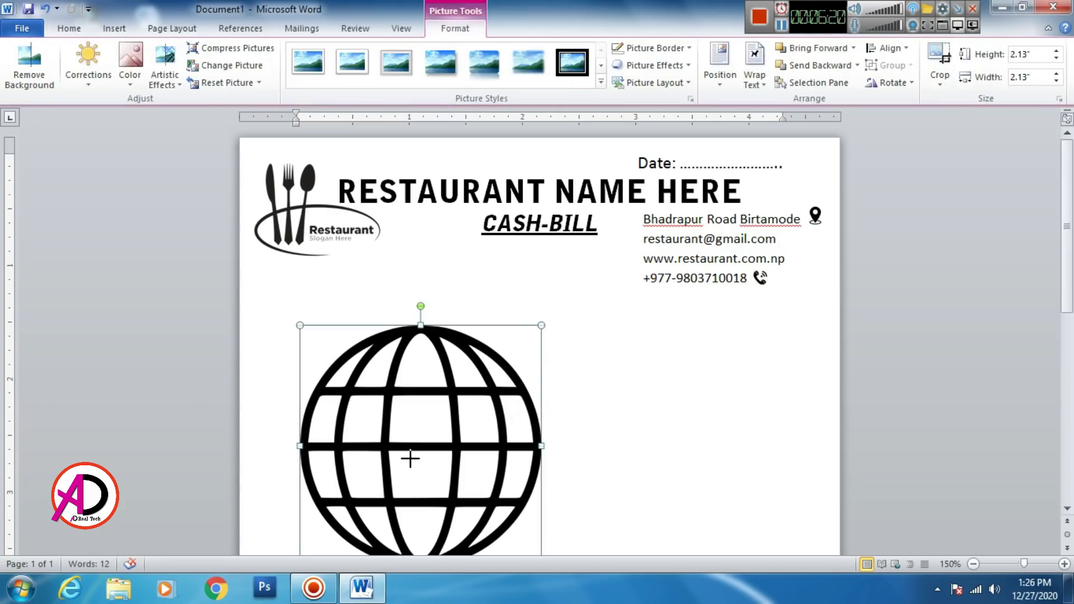
pyautogui.moveTo(409, 459); pyautogui.dragTo(501, 277)
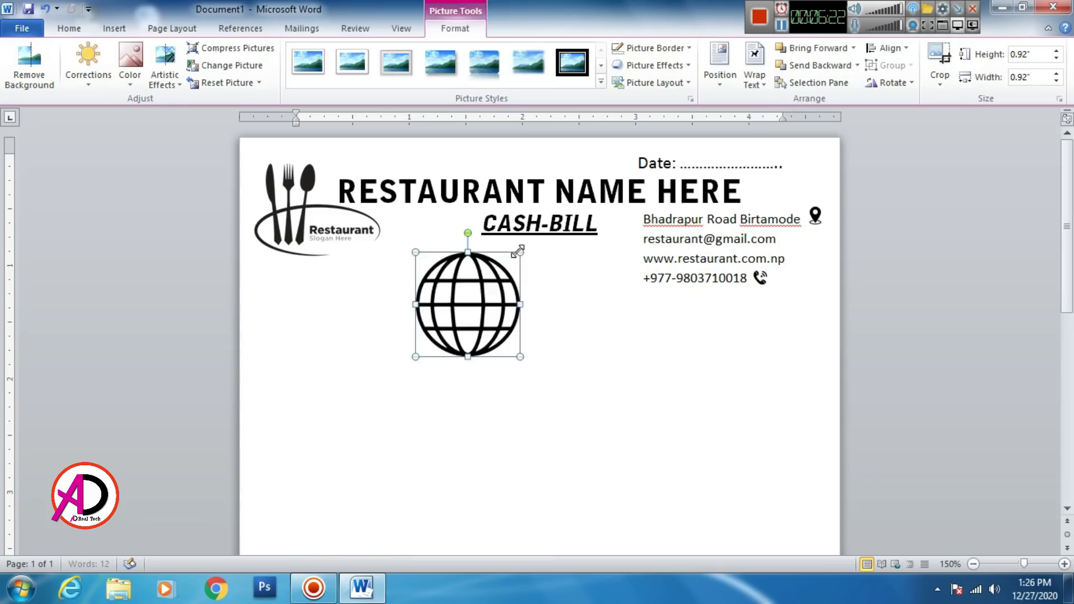
pyautogui.moveTo(442, 302); pyautogui.dragTo(796, 256)
pyautogui.click(826, 326)
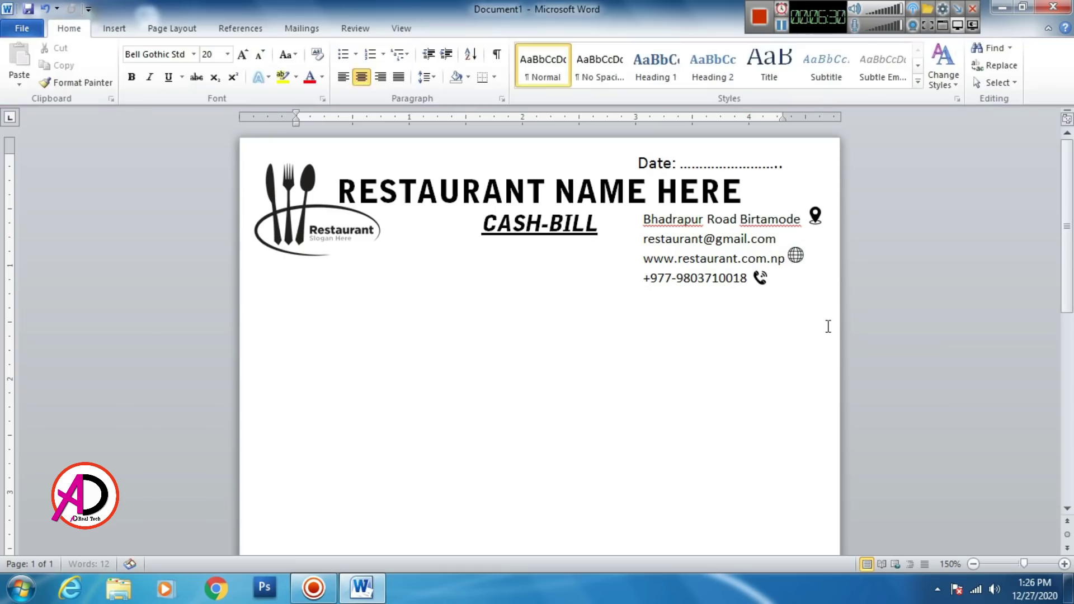
pyautogui.click(794, 253)
pyautogui.hotkey('ctrl', 'Right')
pyautogui.hotkey('ctrl', 'Down')
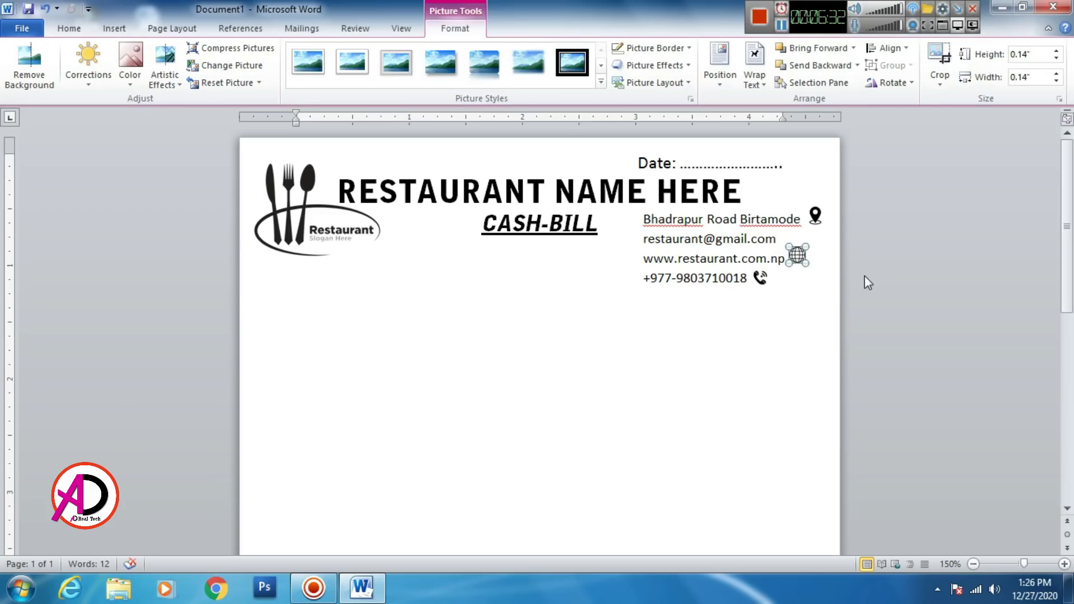
pyautogui.hotkey('ctrl', 'Right')
pyautogui.hotkey('ctrl', 'Down')
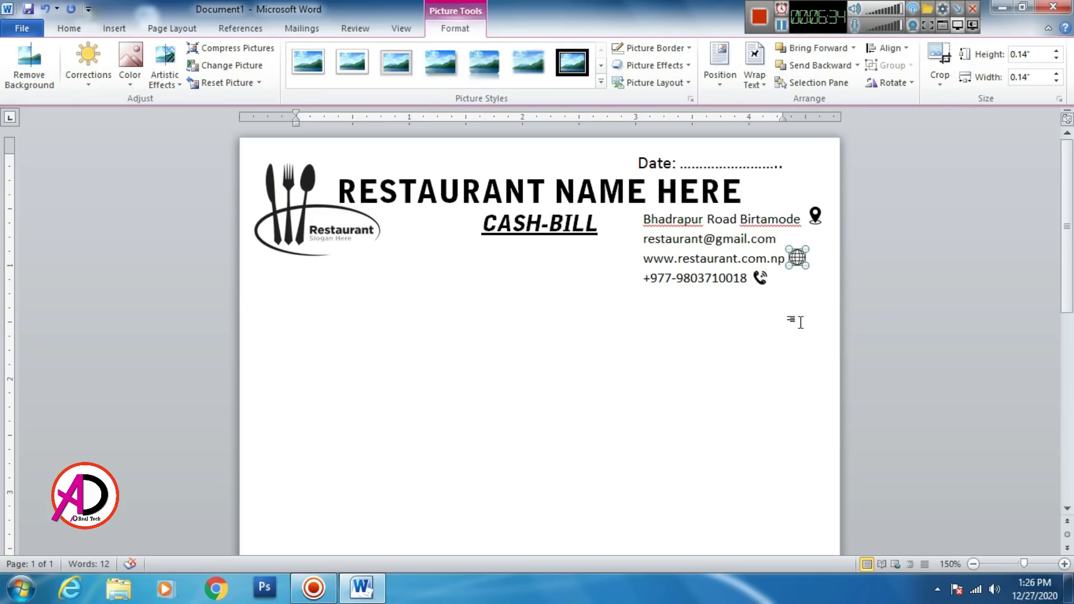
# Step: Insert the Message-PNG-Icon envelope picture, floating in front of the text
pyautogui.click(801, 315)
pyautogui.click(116, 28)
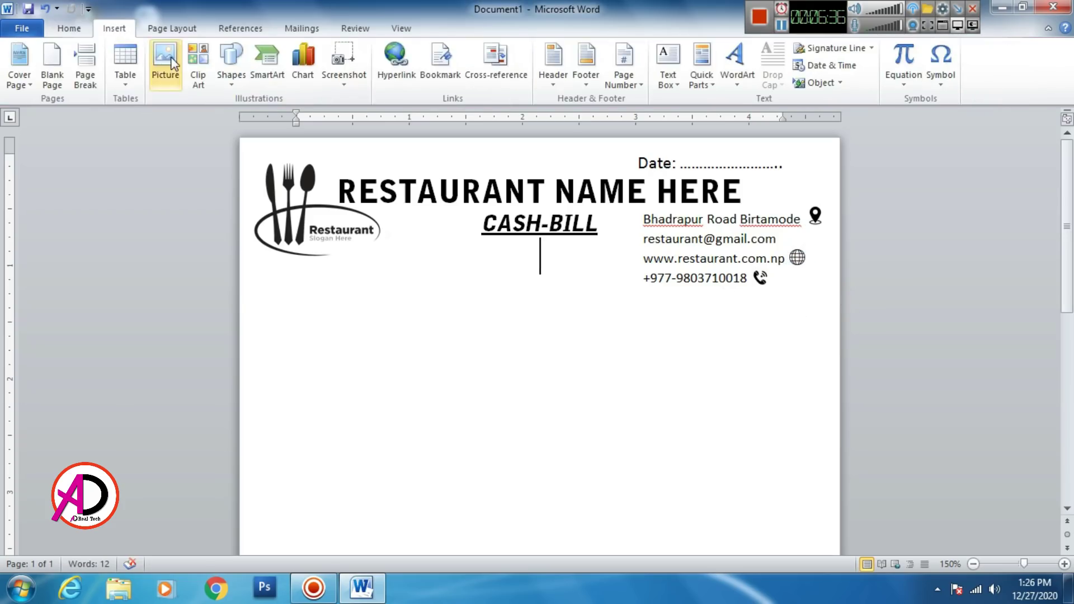
pyautogui.click(165, 58)
pyautogui.click(163, 224)
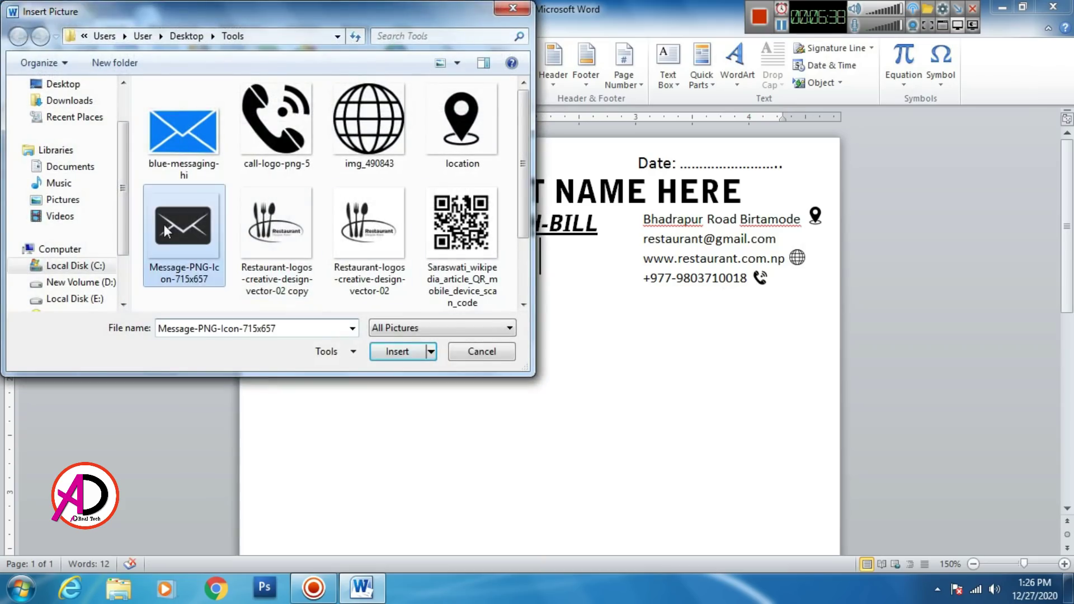
pyautogui.click(397, 352)
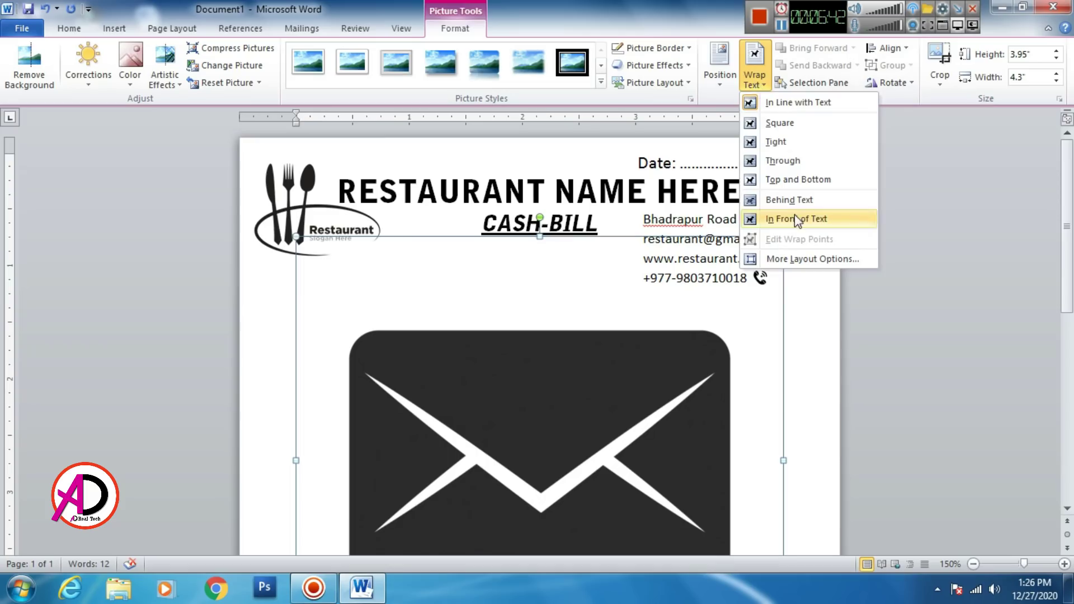
pyautogui.click(795, 218)
# Step: Shrink the envelope to icon size and place it beside the e-mail address
pyautogui.moveTo(783, 239); pyautogui.dragTo(551, 448)
pyautogui.moveTo(418, 513); pyautogui.dragTo(476, 300)
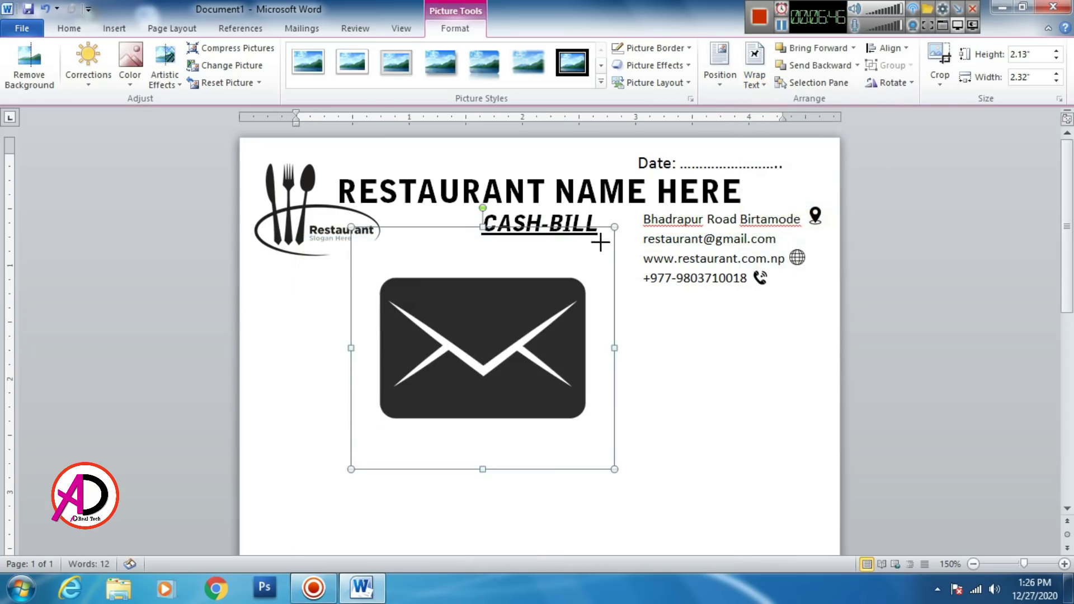
pyautogui.moveTo(614, 227); pyautogui.dragTo(787, 239)
pyautogui.click(364, 476)
pyautogui.click(746, 348)
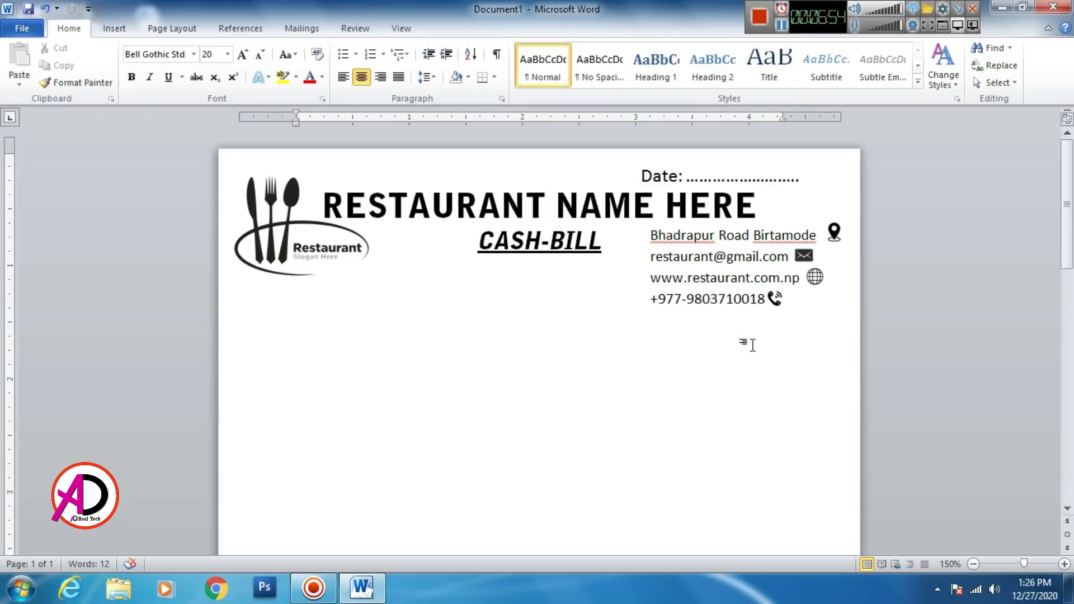
# Step: Shift the globe icon slightly down-left beside the web address and review the header
pyautogui.click(902, 320)
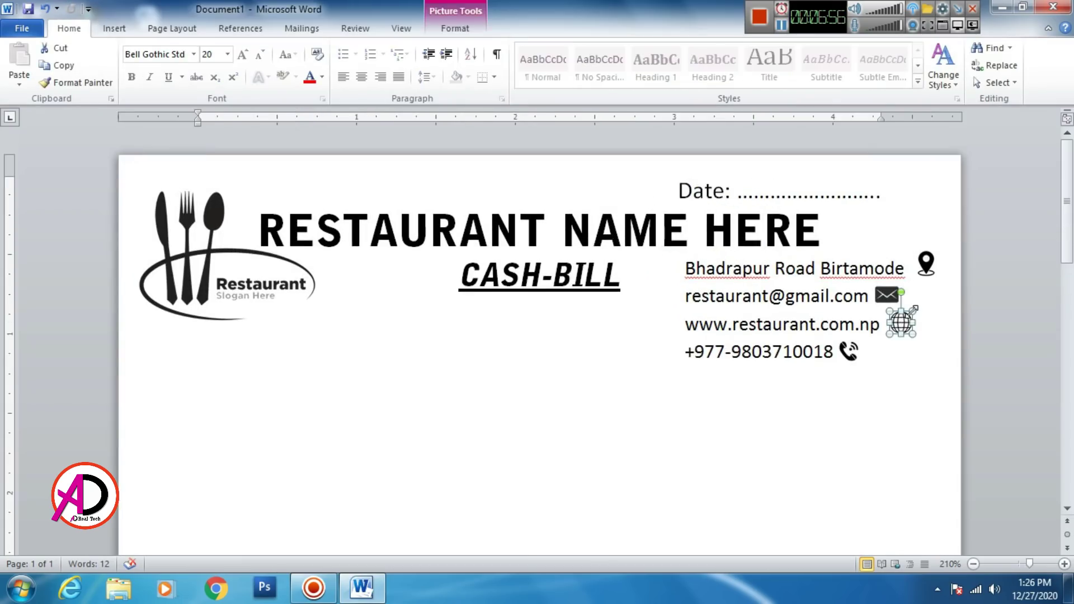
pyautogui.moveTo(911, 311); pyautogui.dragTo(909, 314)
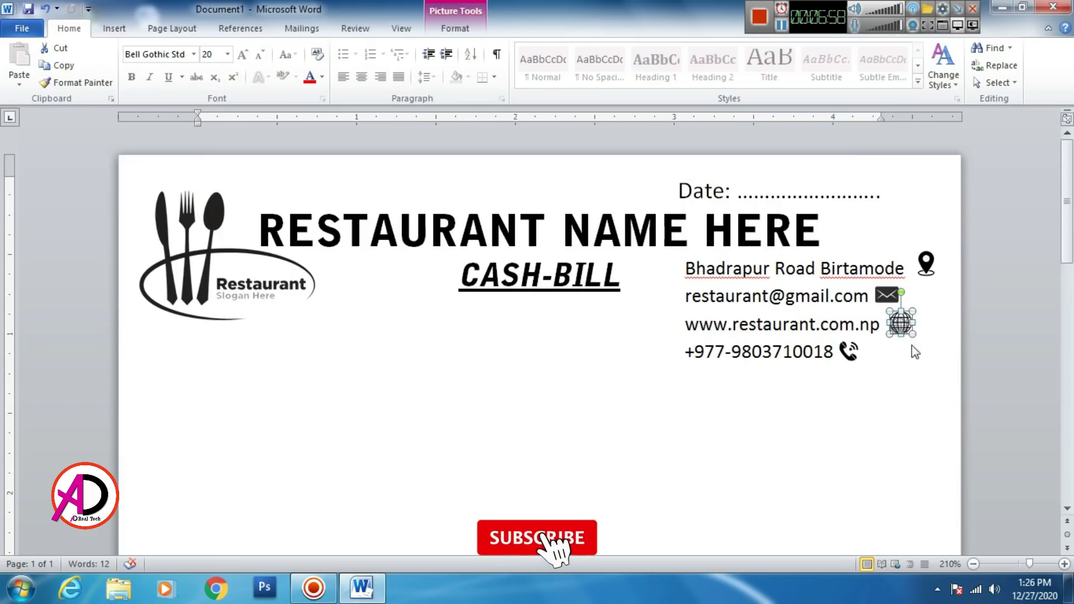
pyautogui.click(901, 363)
pyautogui.click(900, 326)
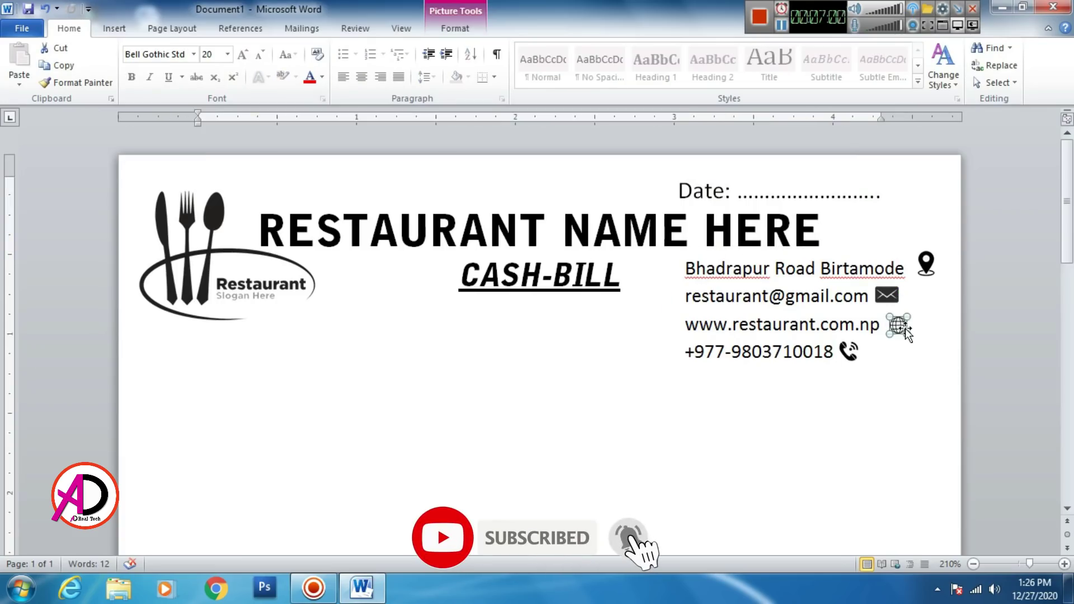
pyautogui.click(889, 296)
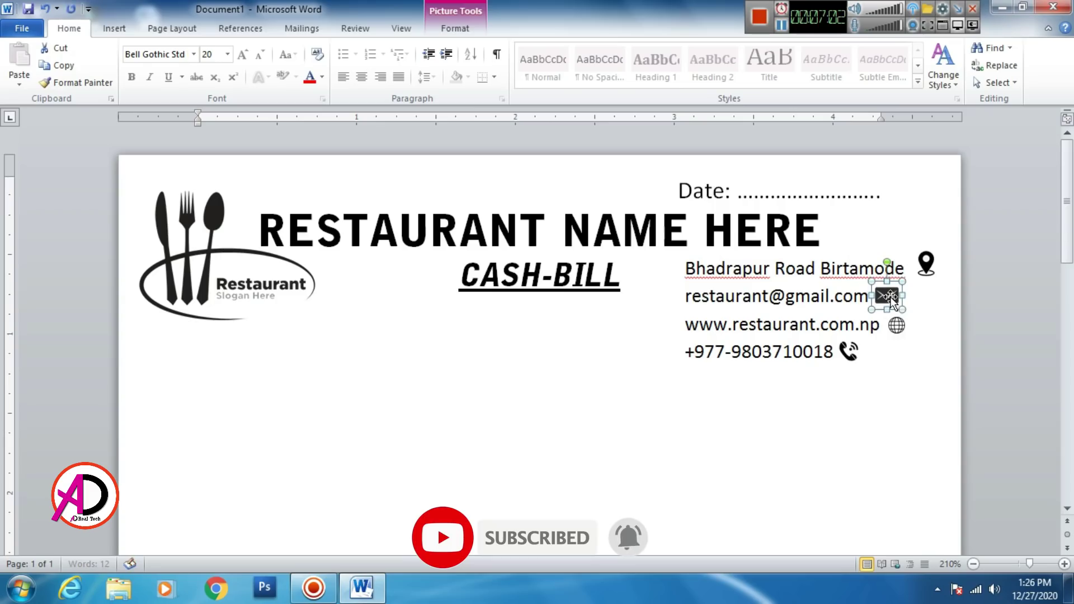
pyautogui.click(820, 455)
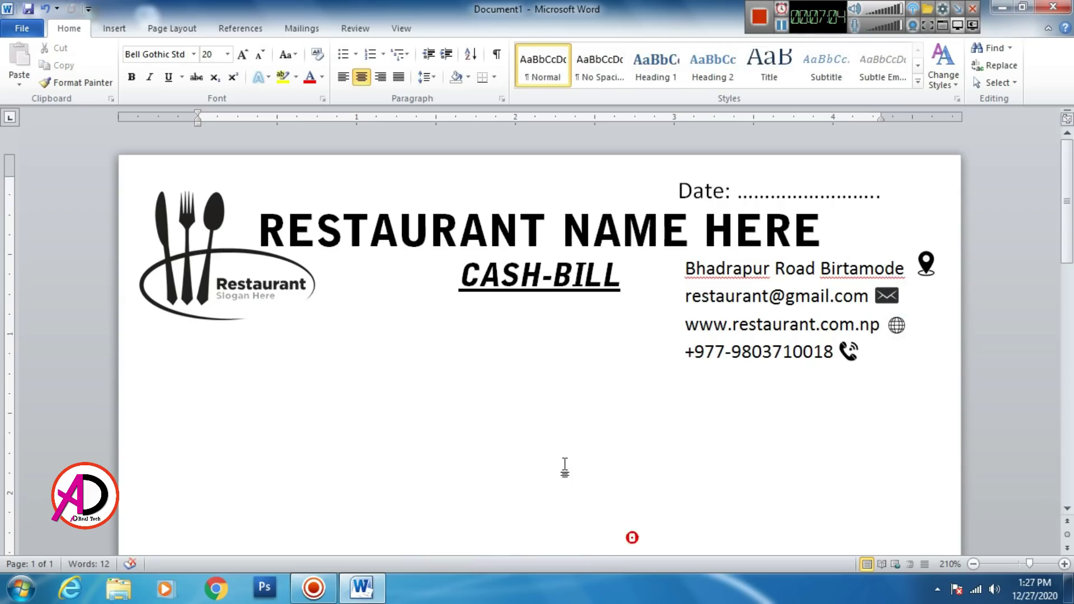
pyautogui.keyDown('ctrl'); pyautogui.scroll(-4, 599, 446); pyautogui.keyUp('ctrl')
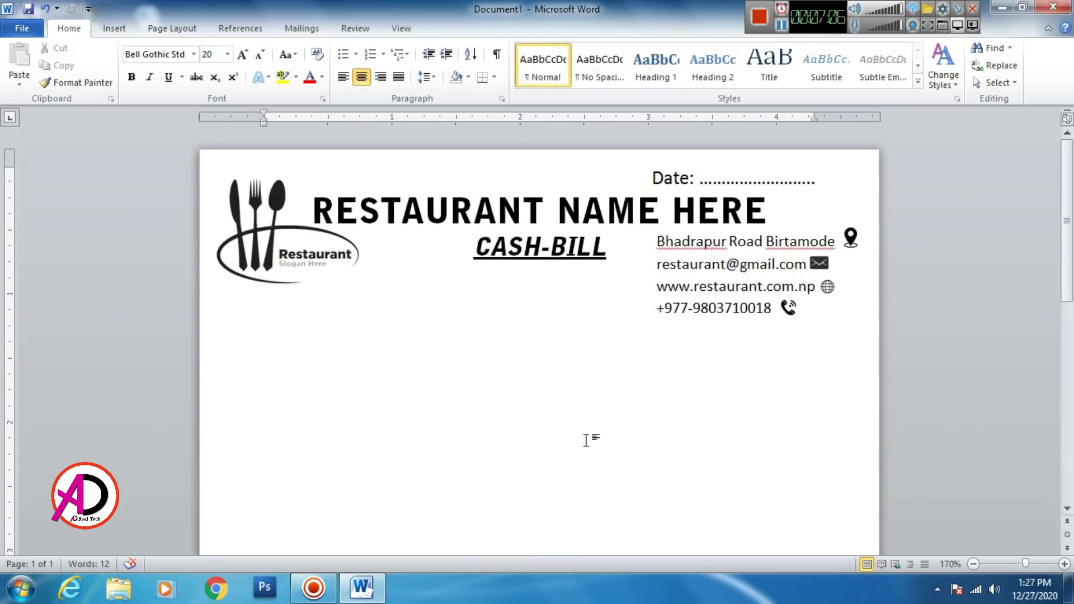
pyautogui.keyDown('ctrl'); pyautogui.scroll(-2, 586, 440); pyautogui.keyUp('ctrl')
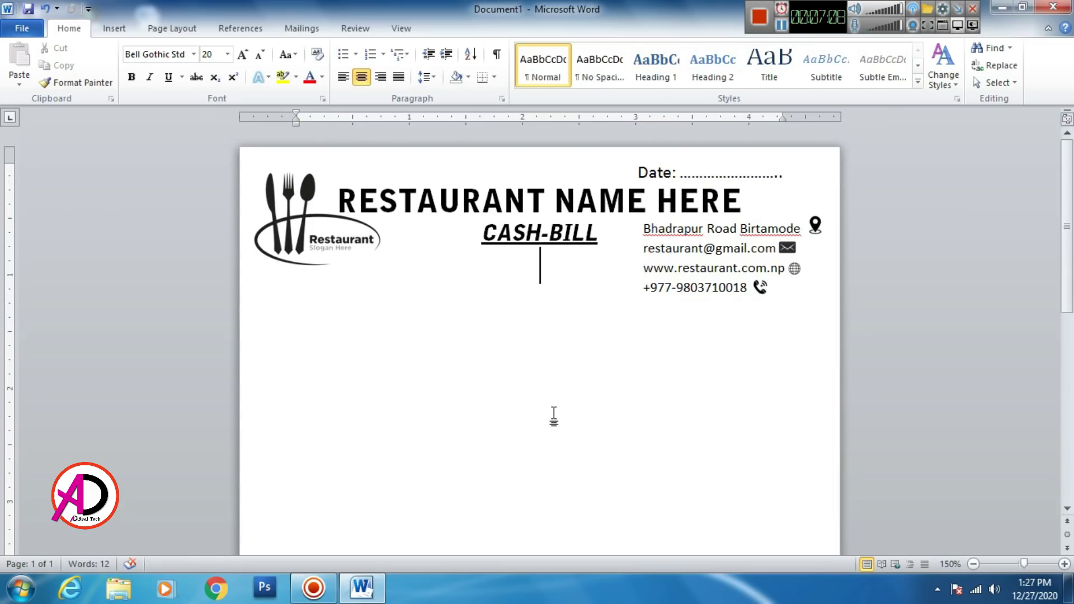
pyautogui.keyDown('ctrl'); pyautogui.scroll(-5, 554, 417); pyautogui.keyUp('ctrl')
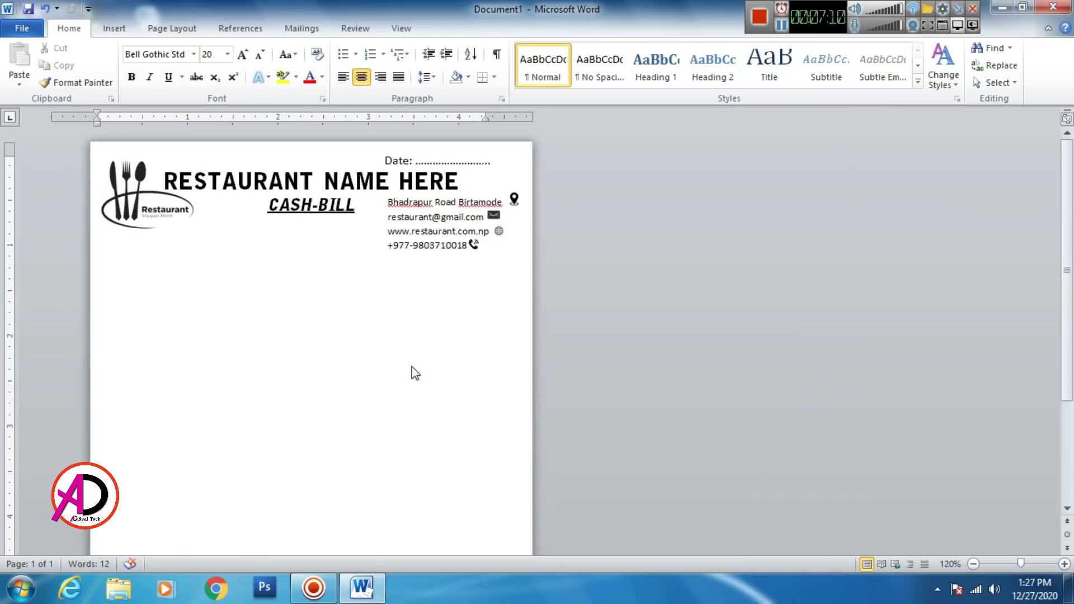
pyautogui.keyDown('ctrl'); pyautogui.scroll(2, 380, 335); pyautogui.keyUp('ctrl')
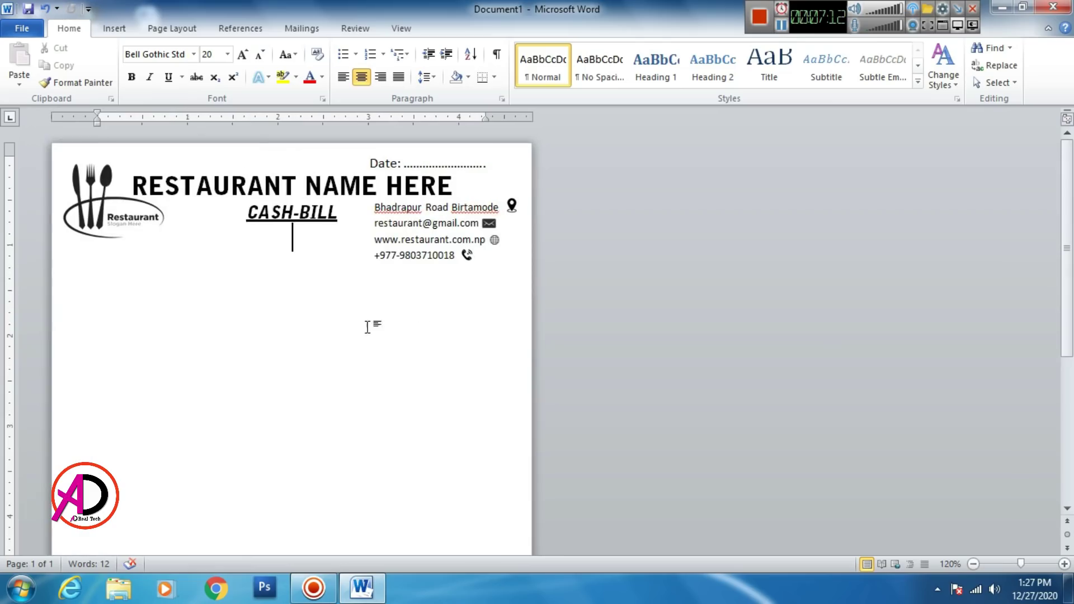
pyautogui.scroll(-1, 451, 307)
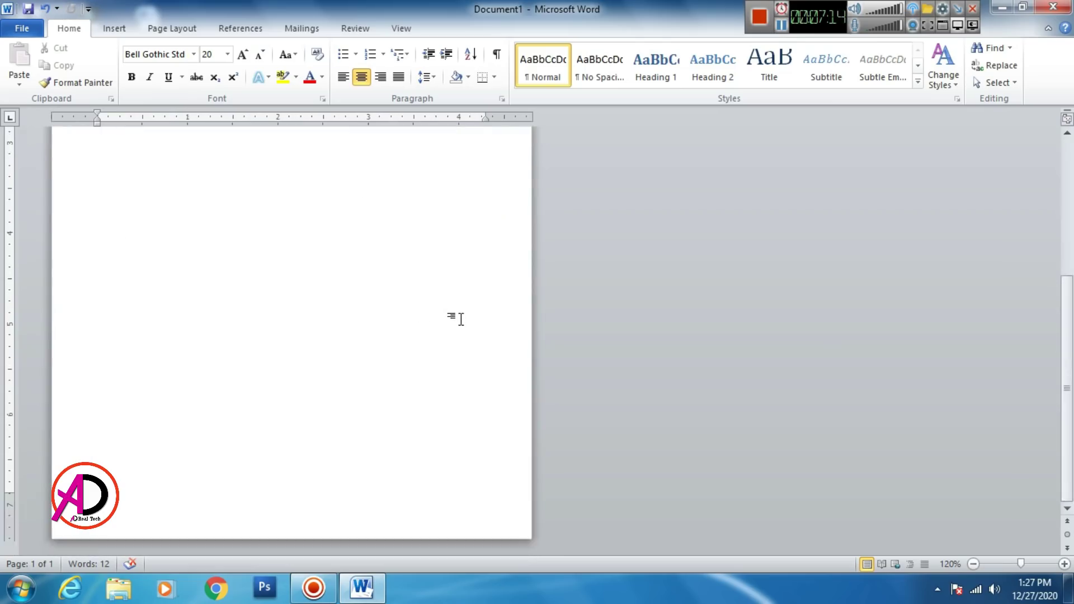
pyautogui.keyDown('ctrl'); pyautogui.scroll(2, 425, 318); pyautogui.keyUp('ctrl')
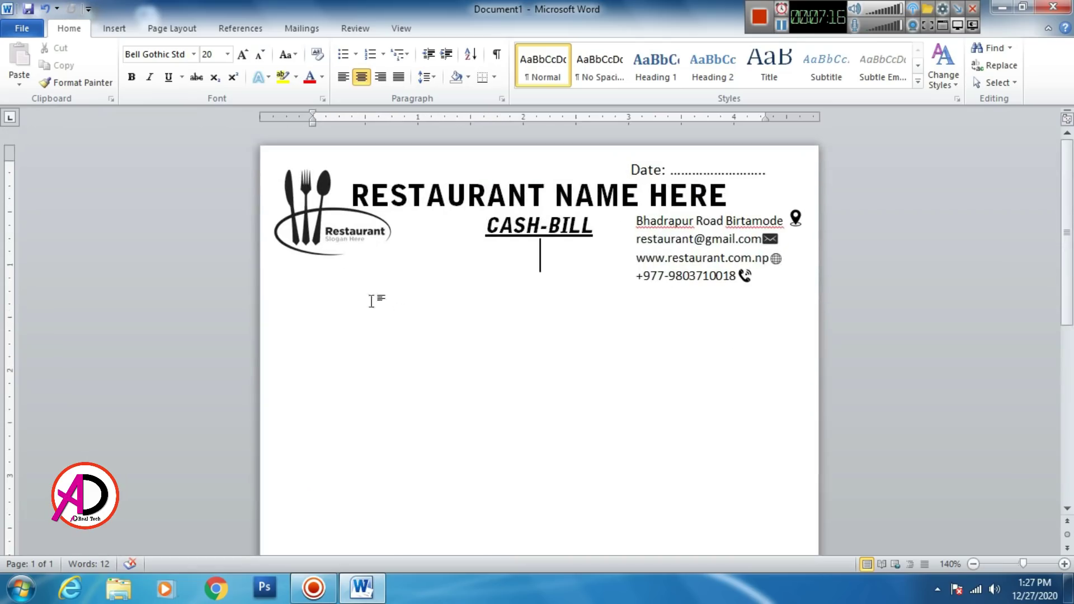
# Step: Draw a text box below the logo for the customer details
pyautogui.click(111, 35)
pyautogui.click(231, 62)
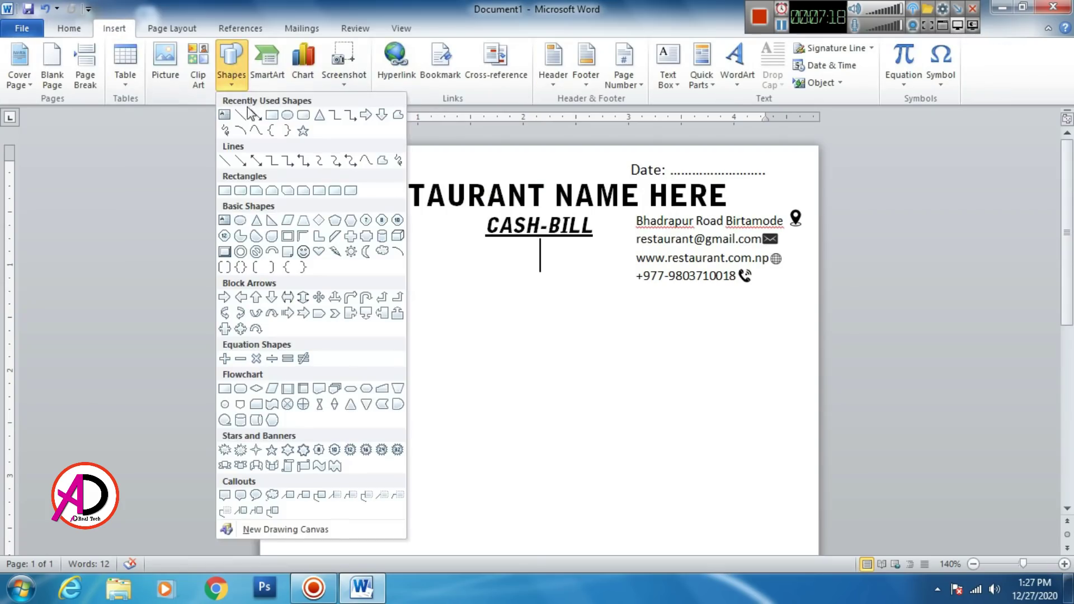
pyautogui.click(226, 115)
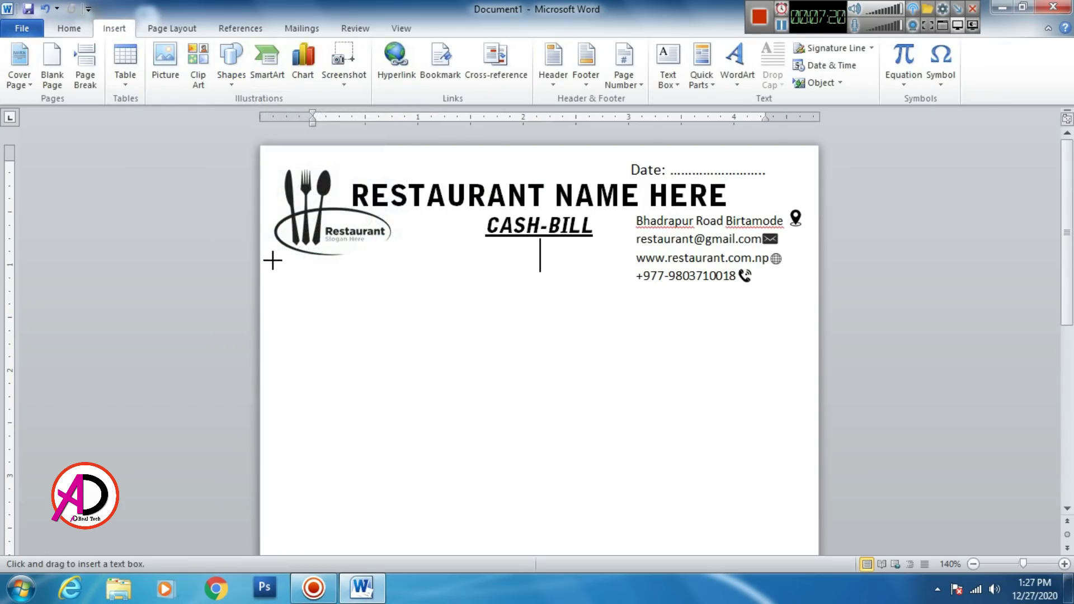
pyautogui.moveTo(274, 260); pyautogui.dragTo(625, 390)
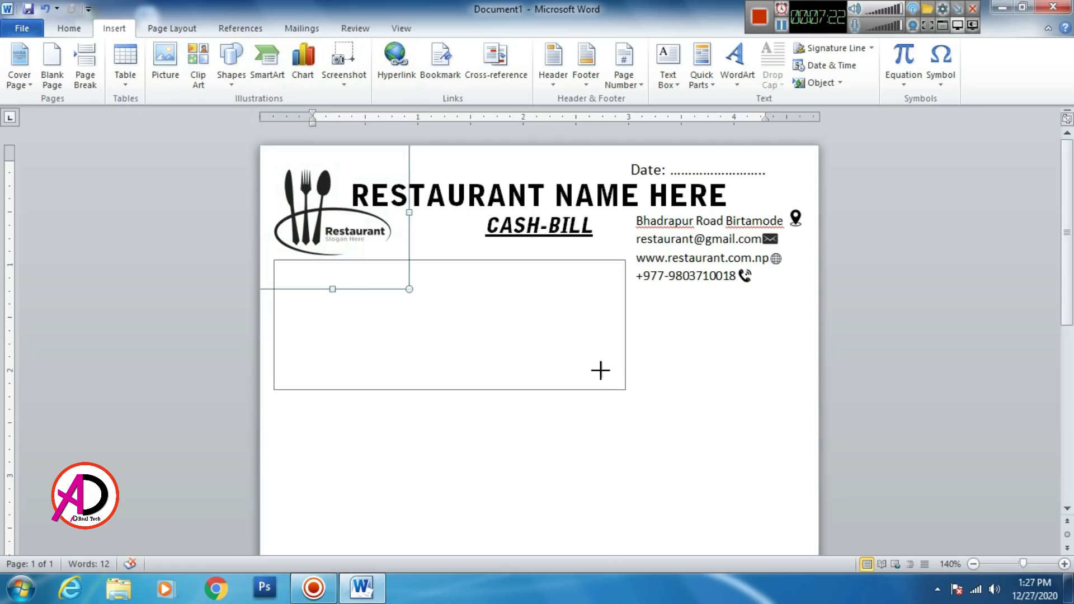
pyautogui.click(69, 30)
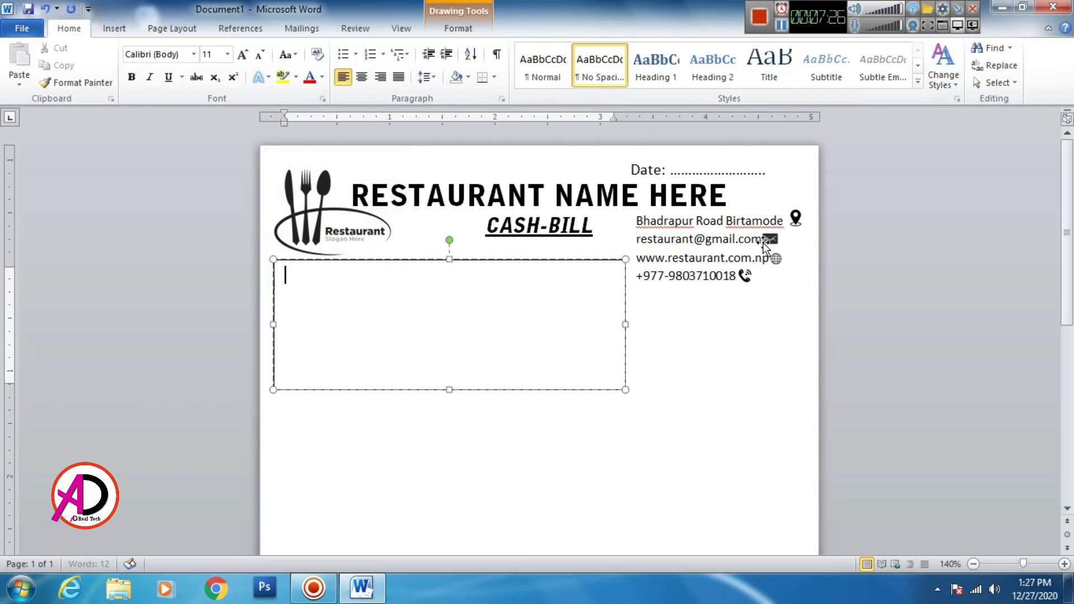
# Step: Type dotted 'Customer Name:' and 'Customer Address:' blanks, trimming the dots to fit
pyautogui.write('Customer')
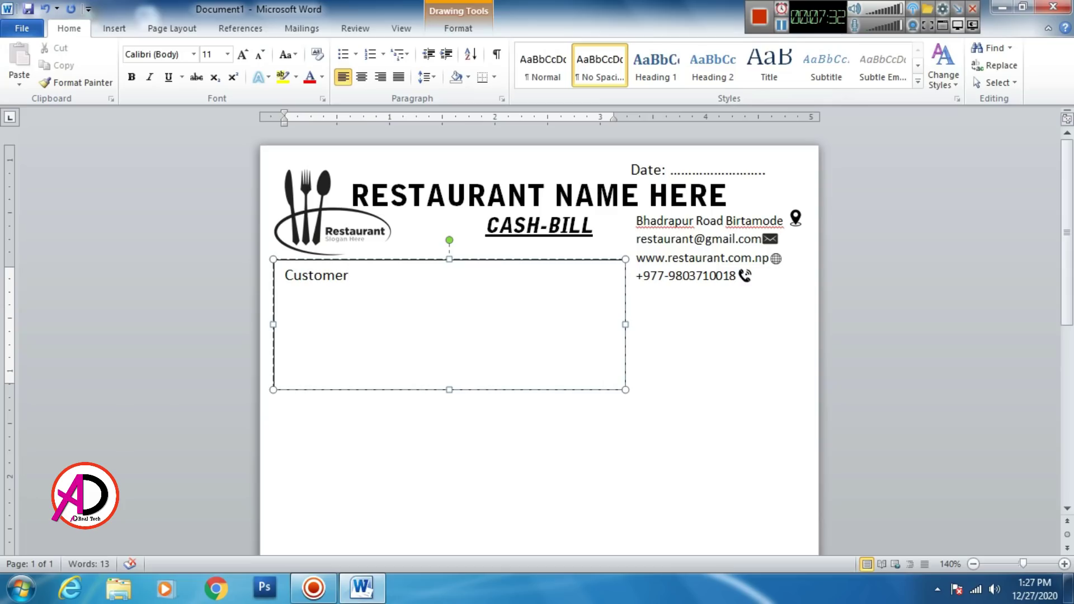
pyautogui.write('Name: ...............')
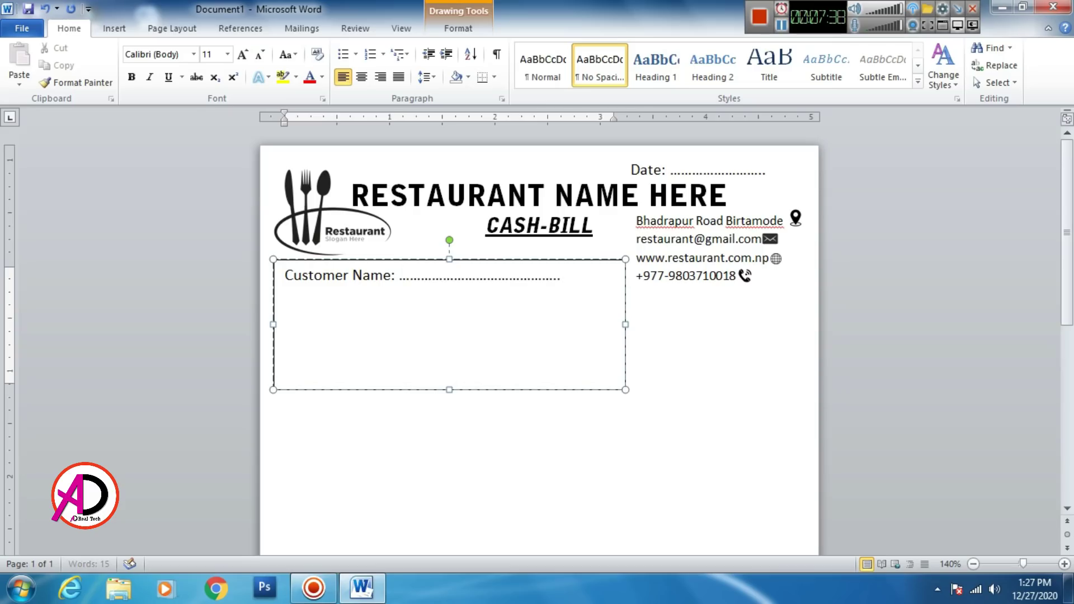
pyautogui.write('..............')
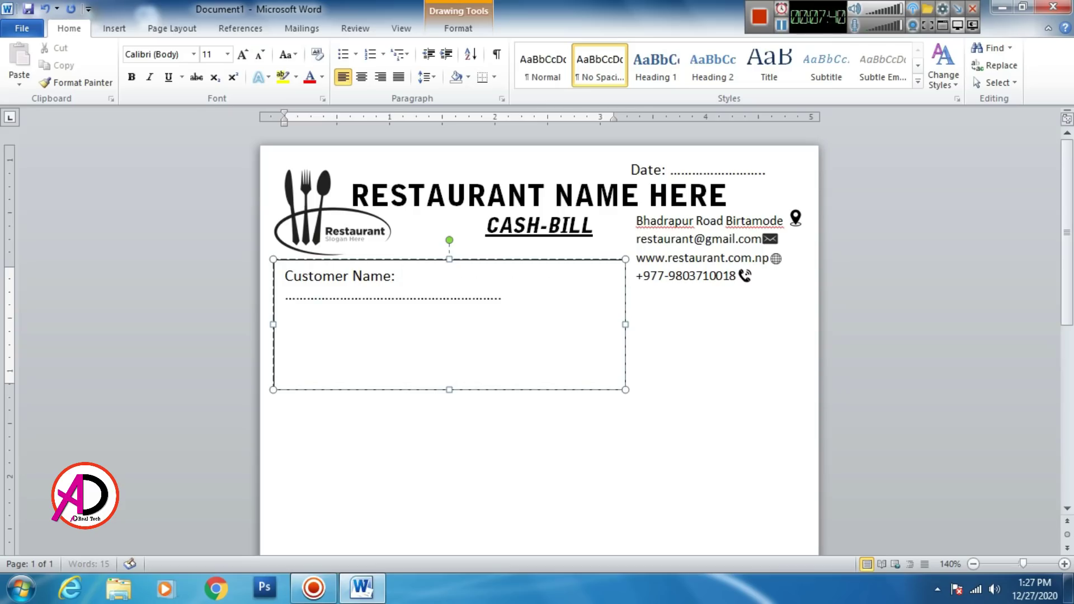
pyautogui.press('BackSpace')
pyautogui.press('BackSpace')
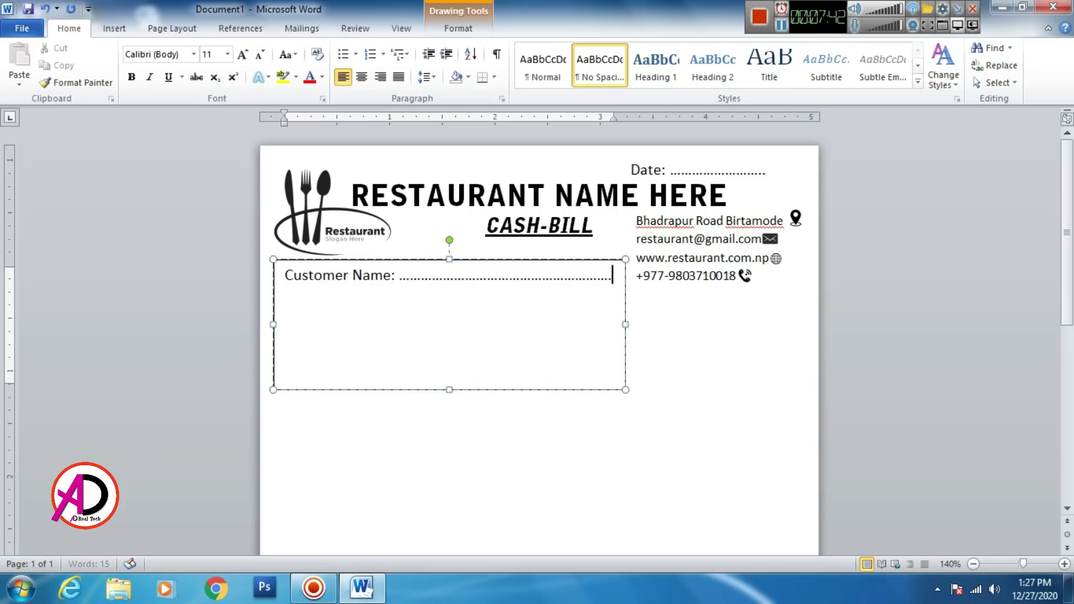
pyautogui.press('Return')
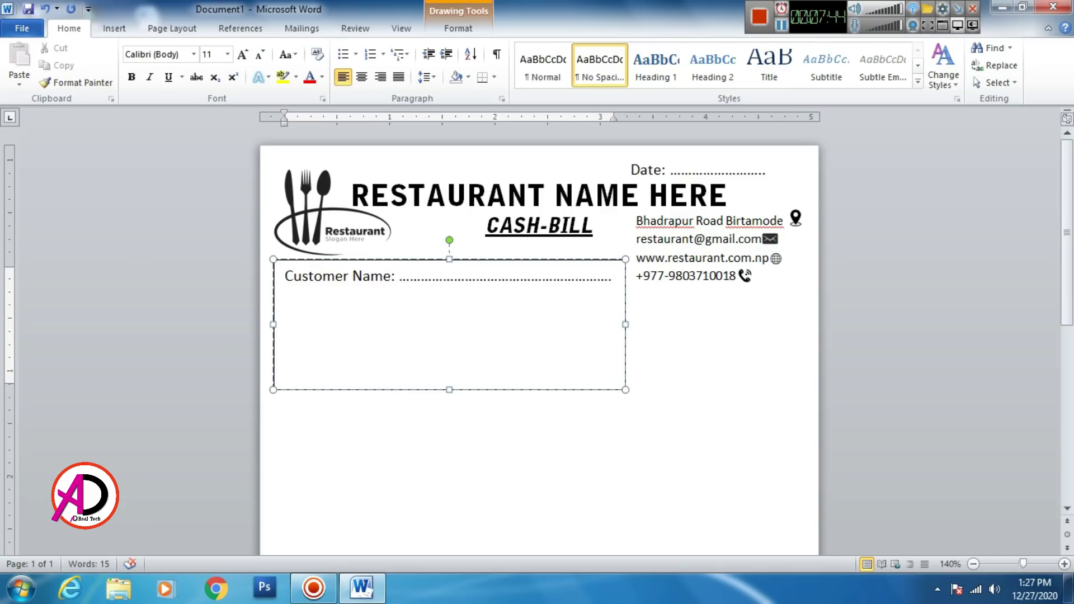
pyautogui.write('Customer ')
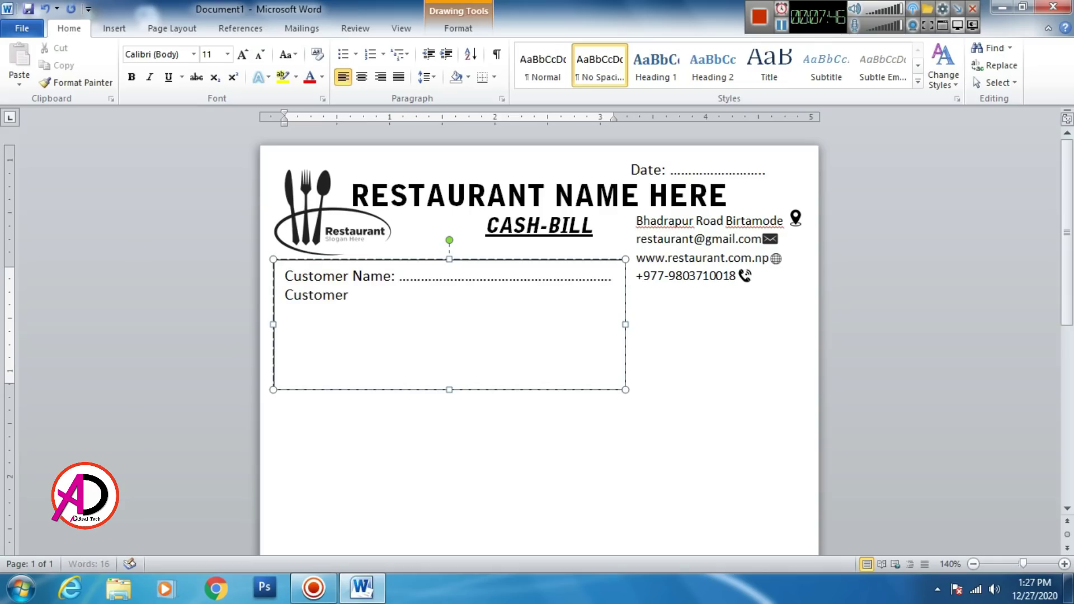
pyautogui.write('Address: .')
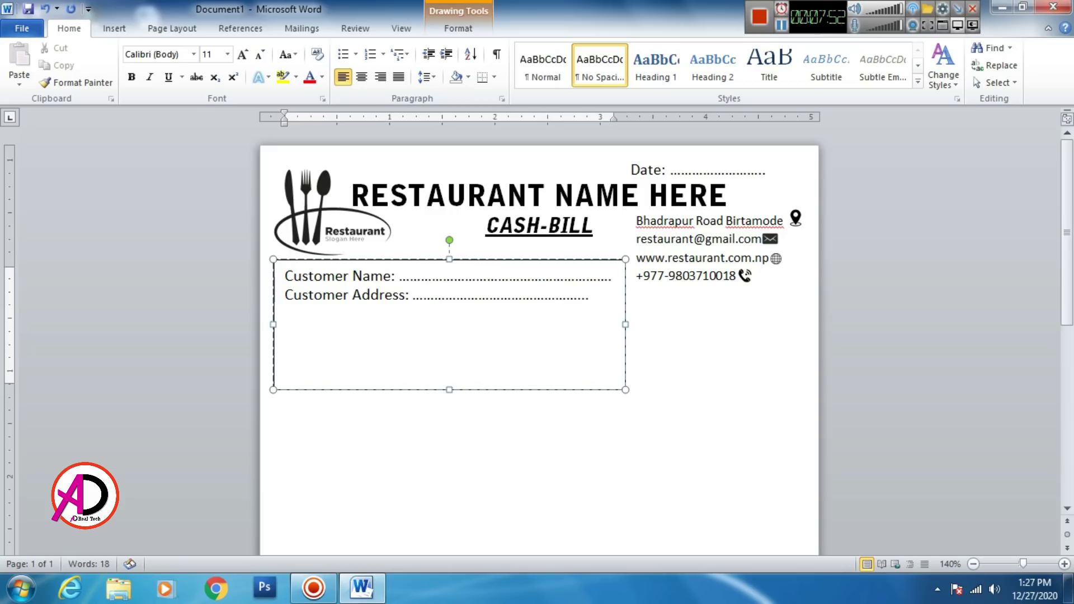
pyautogui.write('..')
pyautogui.press('BackSpace')
pyautogui.press('BackSpace')
# Step: Add a 'Customer Ph.' line followed by a row of dots
pyautogui.press('Return')
pyautogui.write('Cust')
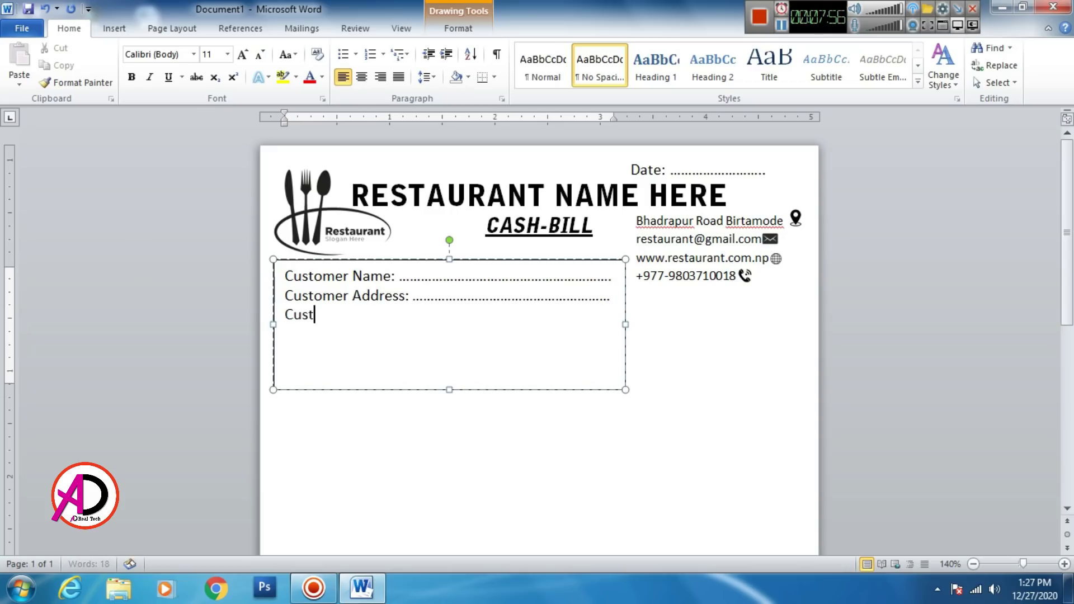
pyautogui.write('omer ')
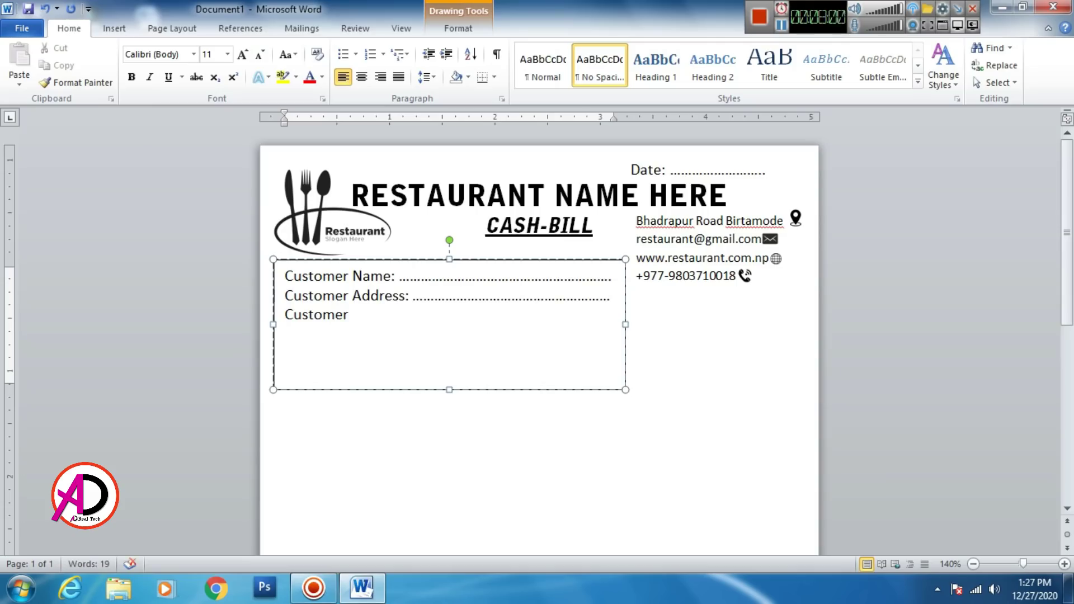
pyautogui.write('Ph,')
pyautogui.press('BackSpace')
pyautogui.write('. .....')
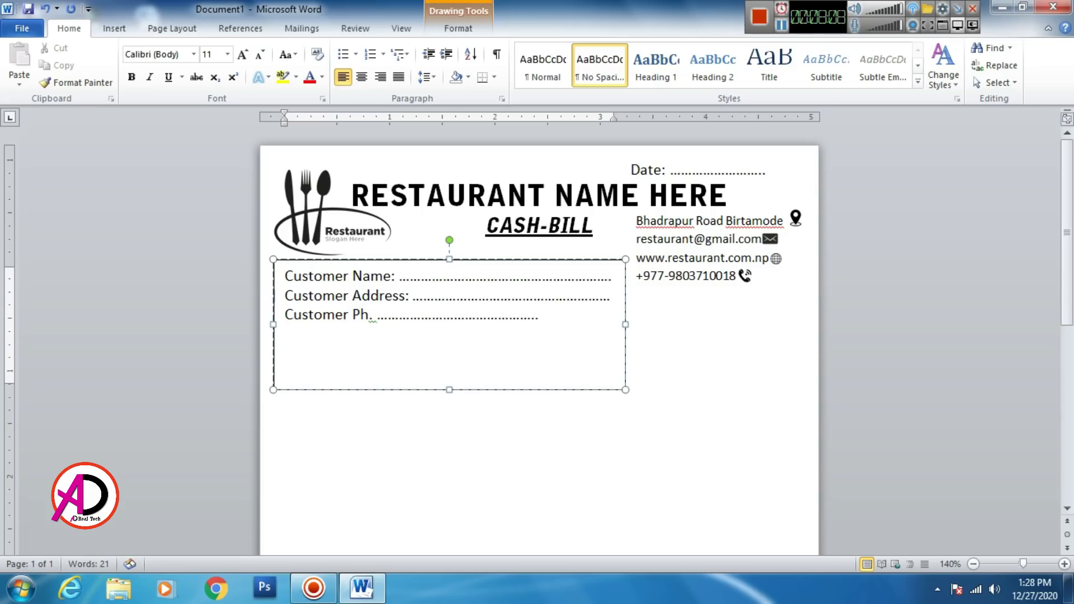
pyautogui.write('.........................')
# Step: Set the customer lines to 1.5 line spacing and shorten the box to fit
pyautogui.hotkey('ctrl', 'a')
pyautogui.click(426, 77)
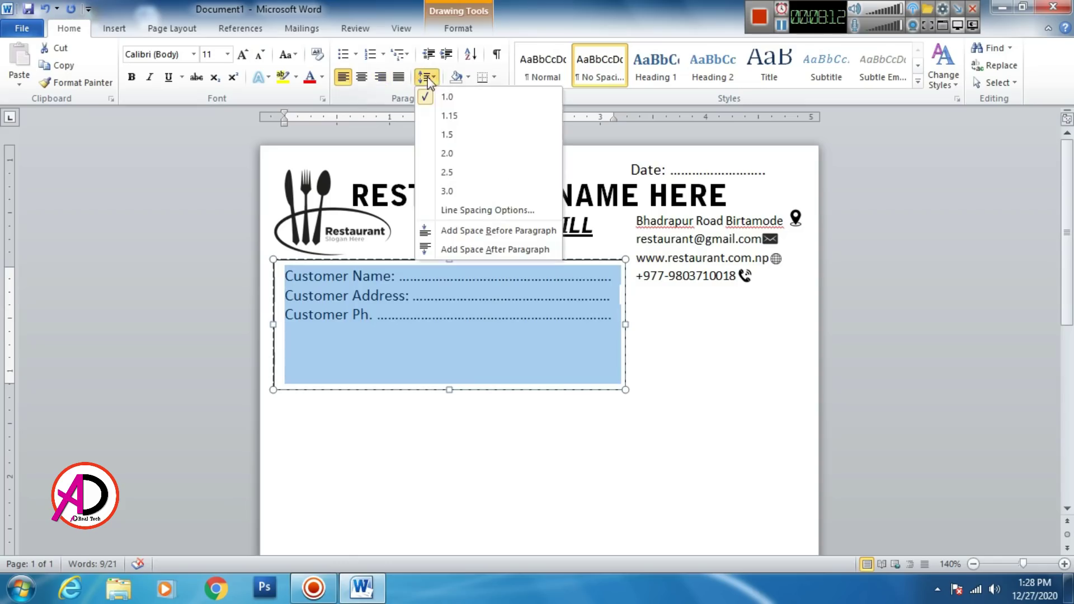
pyautogui.click(450, 136)
pyautogui.click(440, 397)
pyautogui.doubleClick(446, 389)
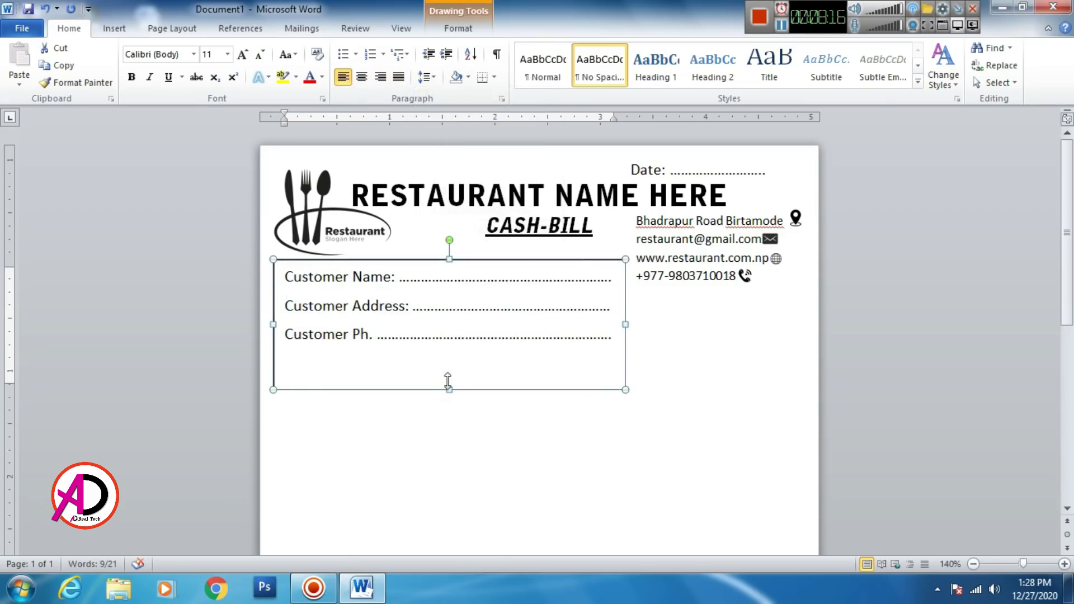
pyautogui.moveTo(448, 388); pyautogui.dragTo(448, 366)
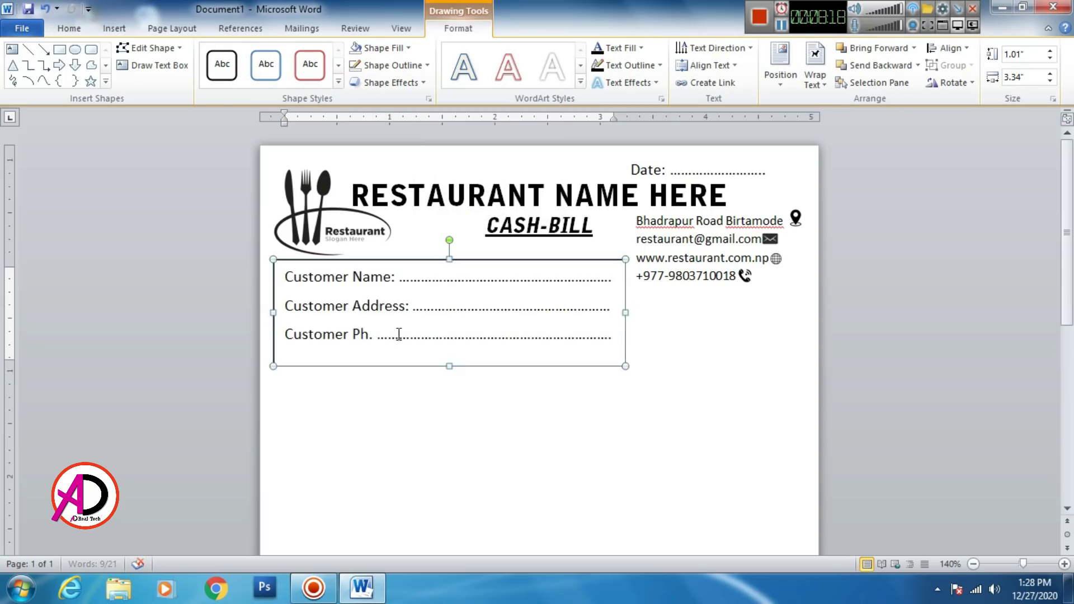
# Step: Make the customer lines bold, then widen and shorten the box around them
pyautogui.click(399, 334)
pyautogui.hotkey('ctrl', 'a')
pyautogui.click(58, 30)
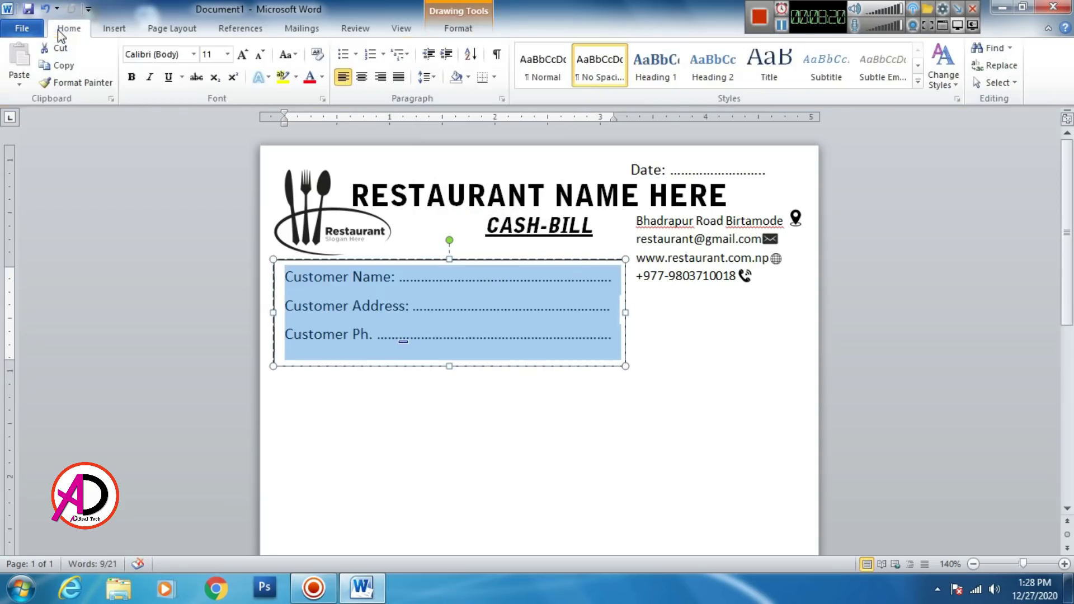
pyautogui.click(131, 76)
pyautogui.moveTo(625, 312); pyautogui.dragTo(639, 315)
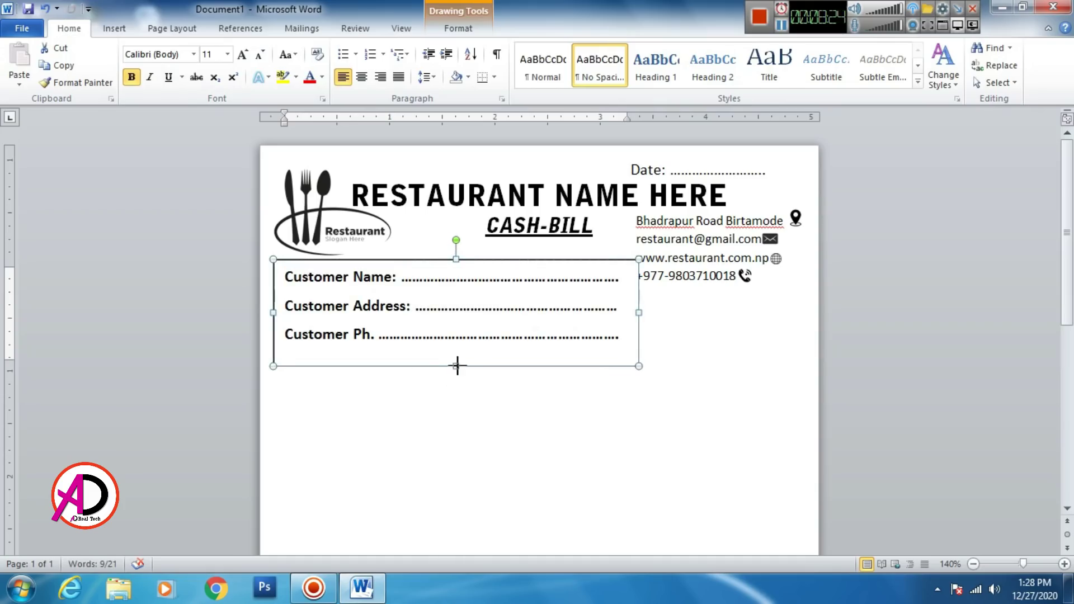
pyautogui.moveTo(456, 367); pyautogui.dragTo(458, 352)
pyautogui.click(501, 396)
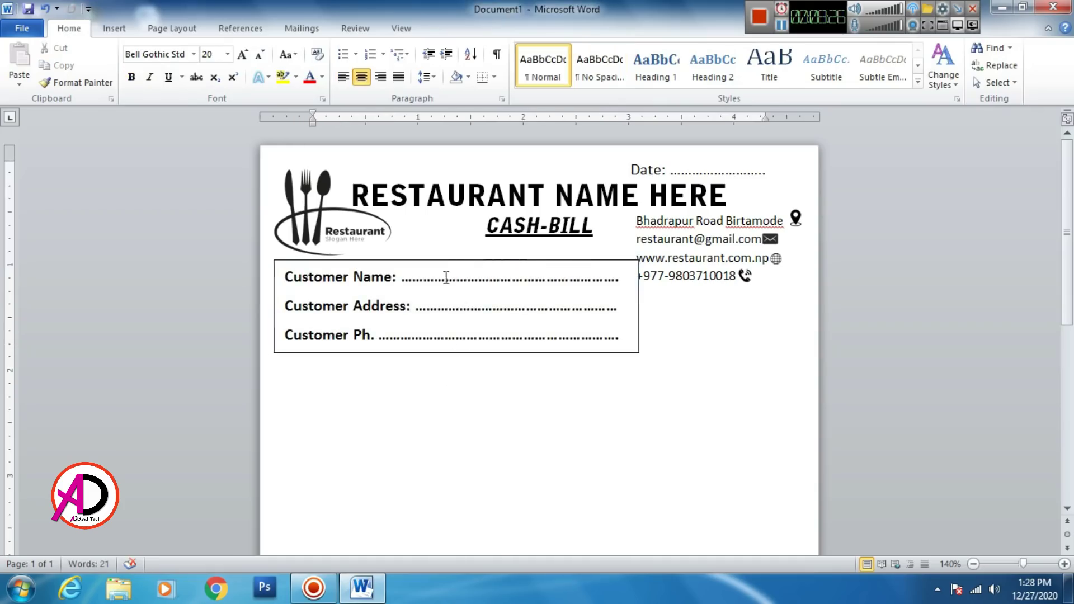
# Step: Remove the customer box's outline with Shape Outline > No Outline
pyautogui.click(457, 261)
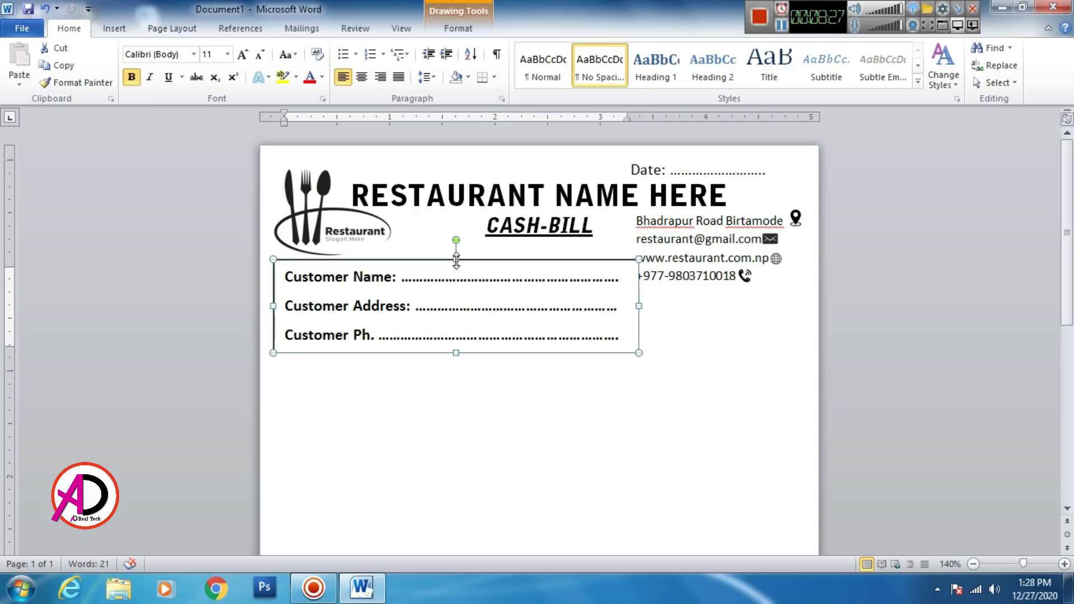
pyautogui.click(458, 27)
pyautogui.click(386, 65)
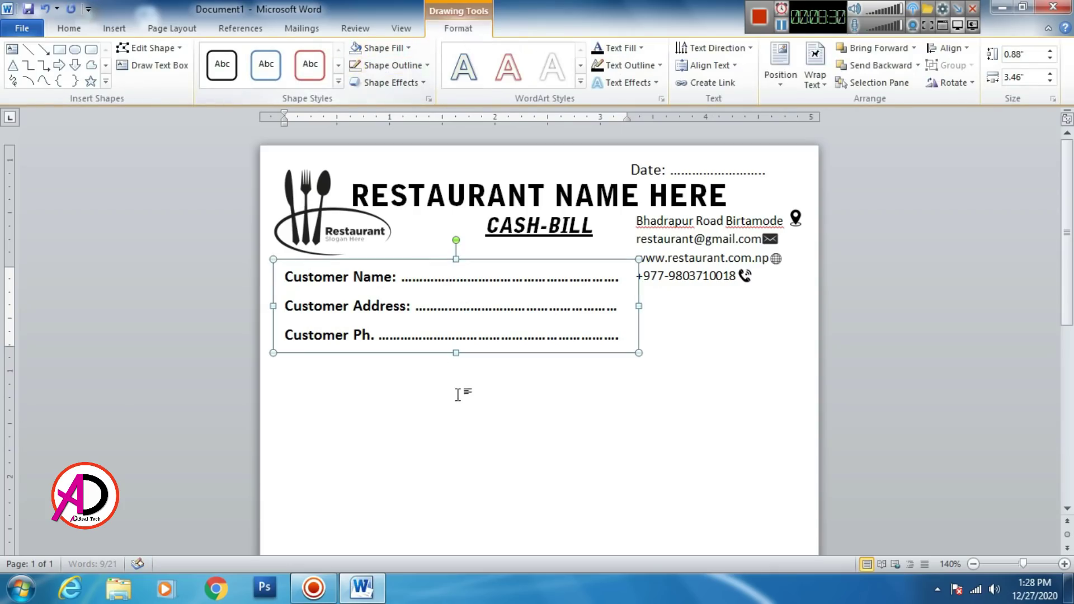
pyautogui.click(460, 391)
# Step: Try adding an empty line near the customer fields, then undo it
pyautogui.keyDown('ctrl'); pyautogui.scroll(-2, 476, 402); pyautogui.keyUp('ctrl')
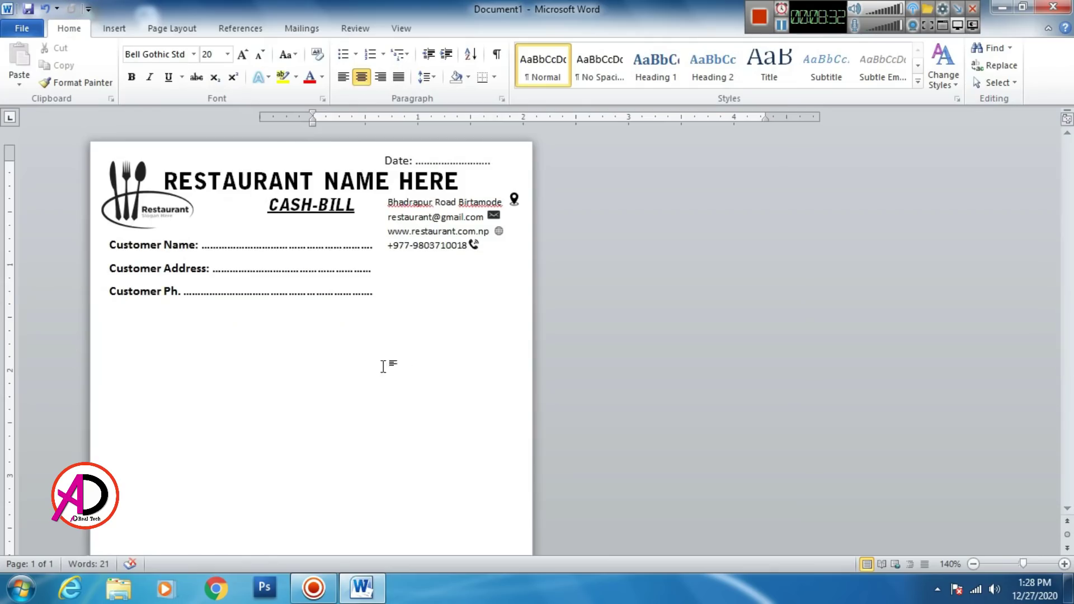
pyautogui.keyDown('ctrl'); pyautogui.scroll(-7, 192, 318); pyautogui.keyUp('ctrl')
pyautogui.keyDown('ctrl'); pyautogui.scroll(4, 215, 321); pyautogui.keyUp('ctrl')
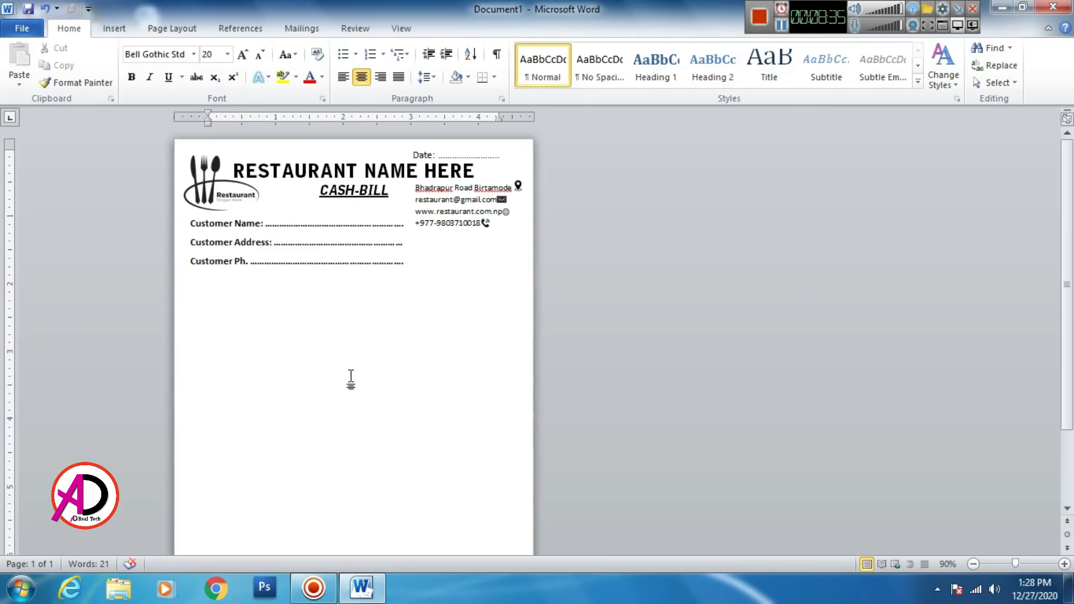
pyautogui.scroll(-1, 351, 379)
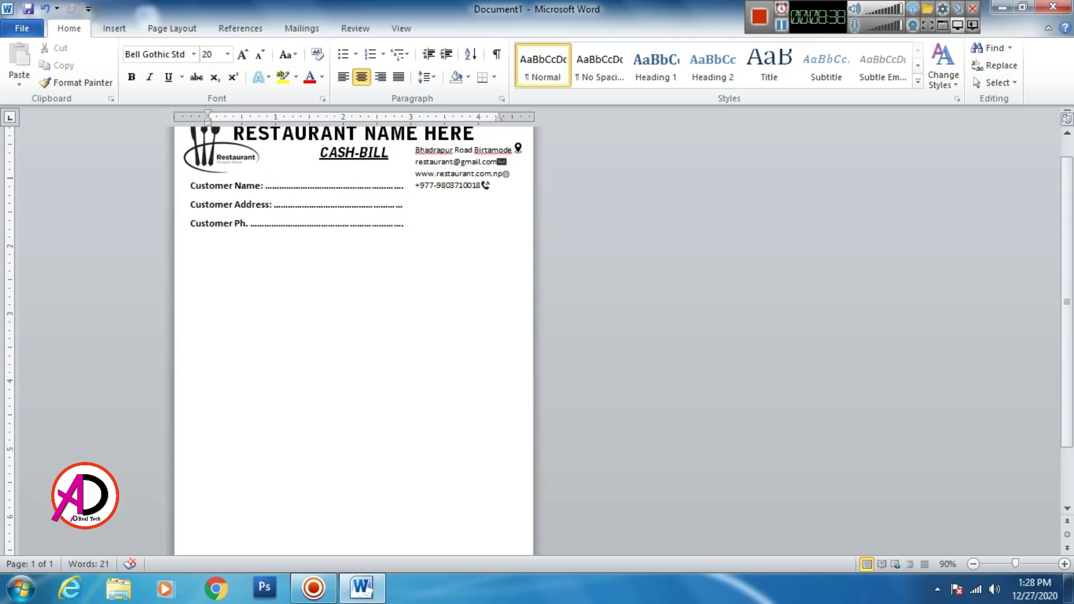
pyautogui.press('Return')
pyautogui.hotkey('ctrl', 'z')
# Step: Left-align the empty line below Customer Ph., adding and undoing an extra line
pyautogui.doubleClick(343, 247)
pyautogui.click(338, 283)
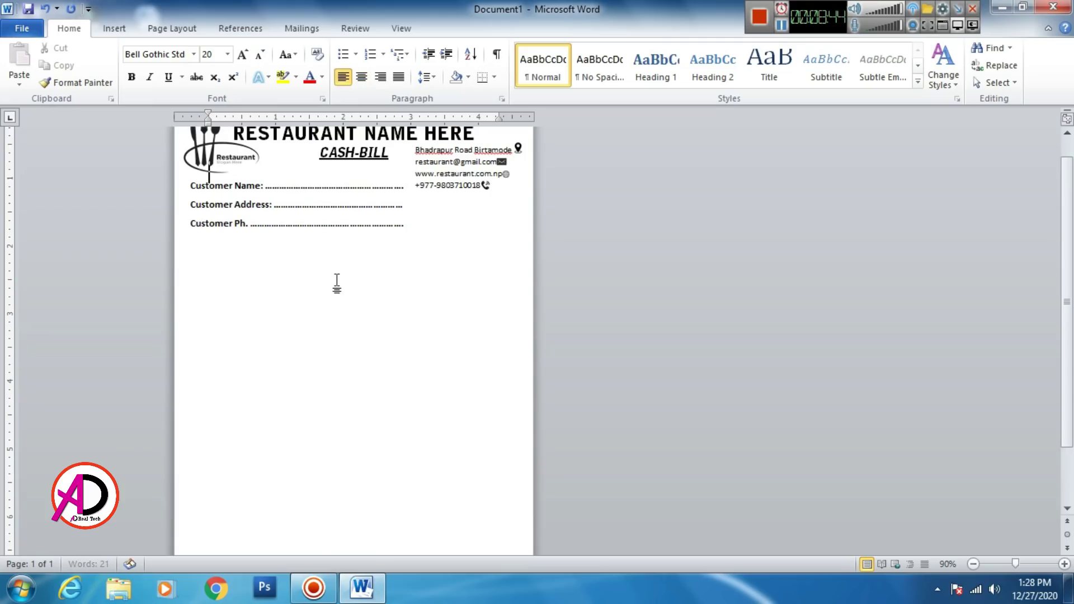
pyautogui.press('Return')
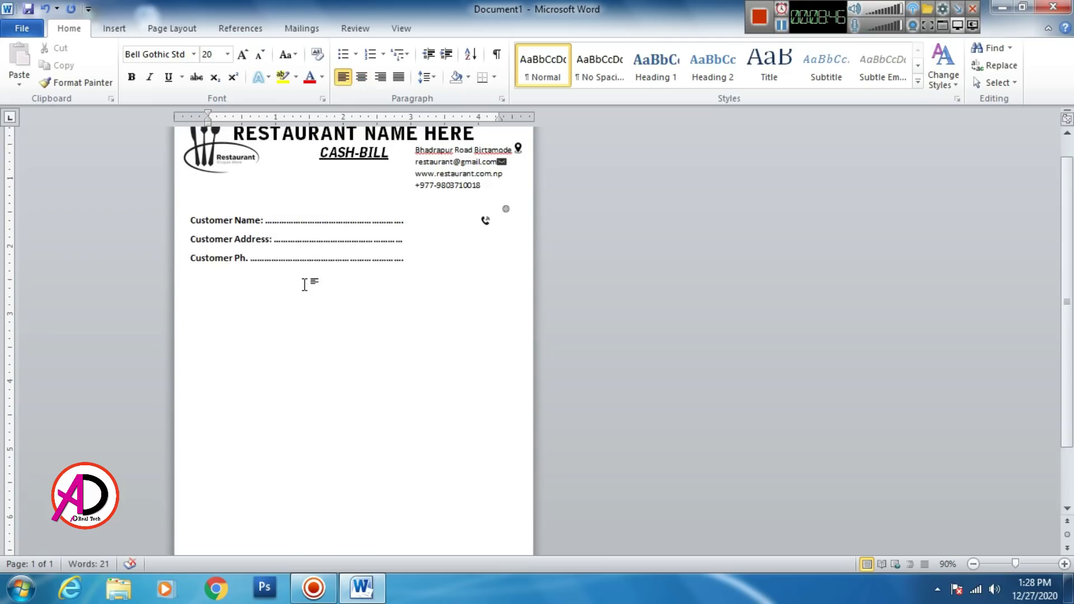
pyautogui.press('BackSpace')
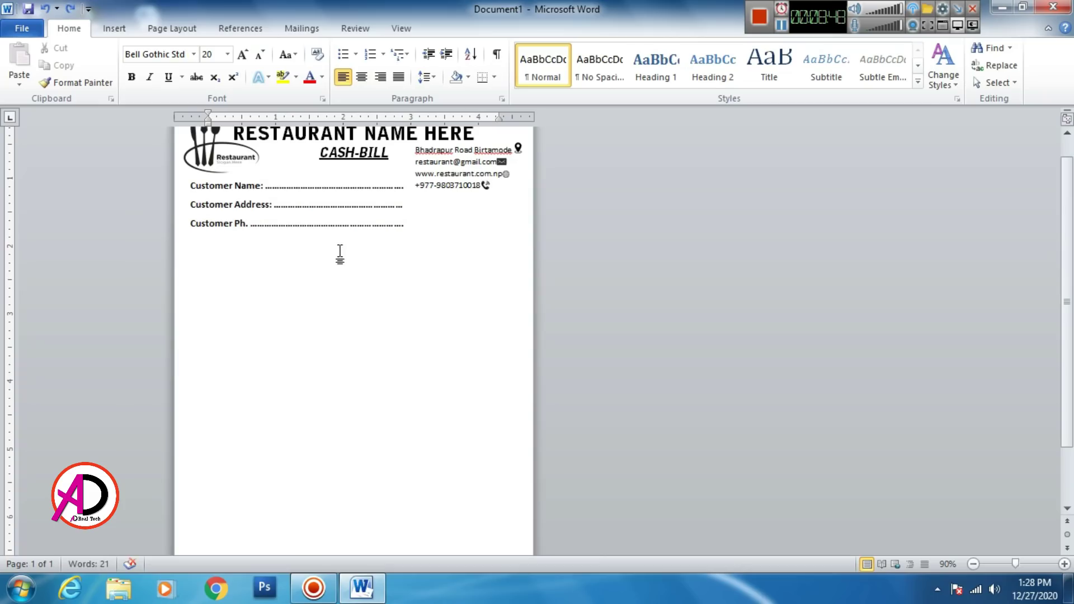
pyautogui.doubleClick(356, 253)
pyautogui.hotkey('ctrl', 'z')
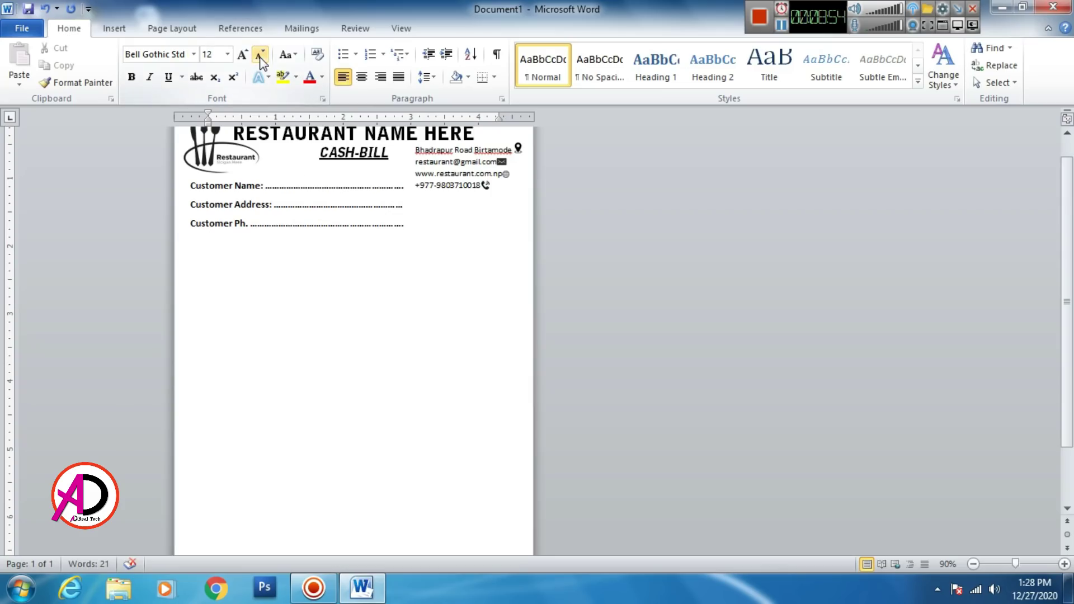
pyautogui.scroll(2, 389, 315)
pyautogui.scroll(1, 375, 335)
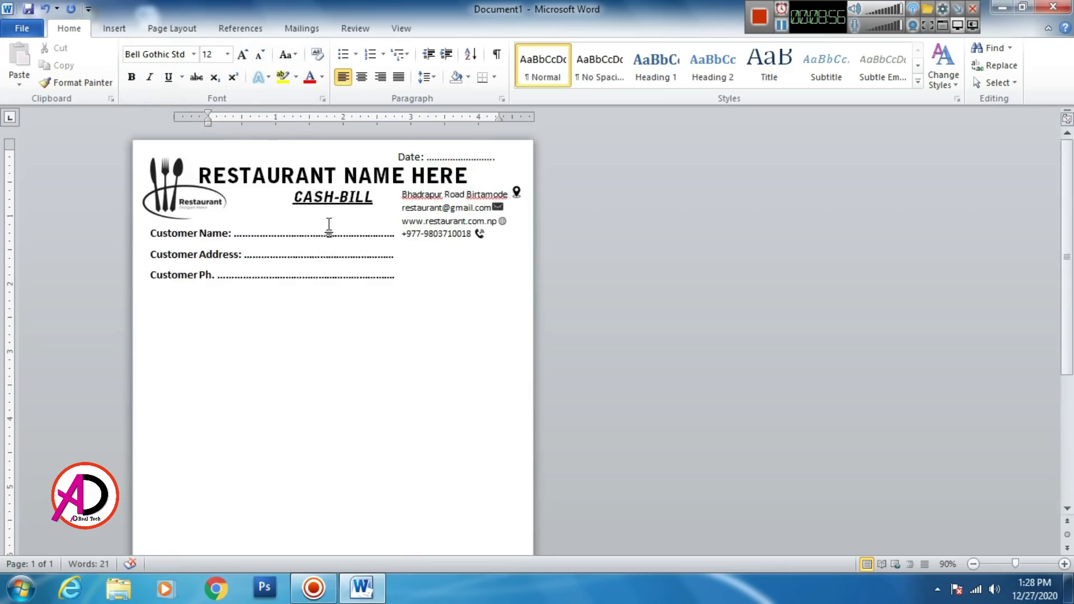
# Step: Insert a 5-column, 5-row table below the customer lines
pyautogui.click(114, 29)
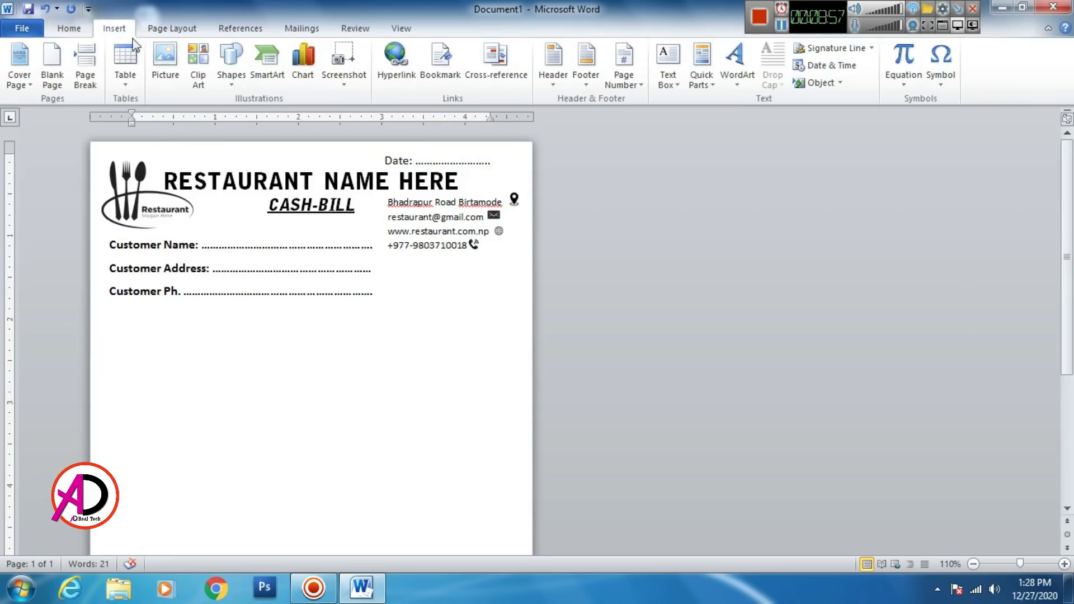
pyautogui.click(129, 80)
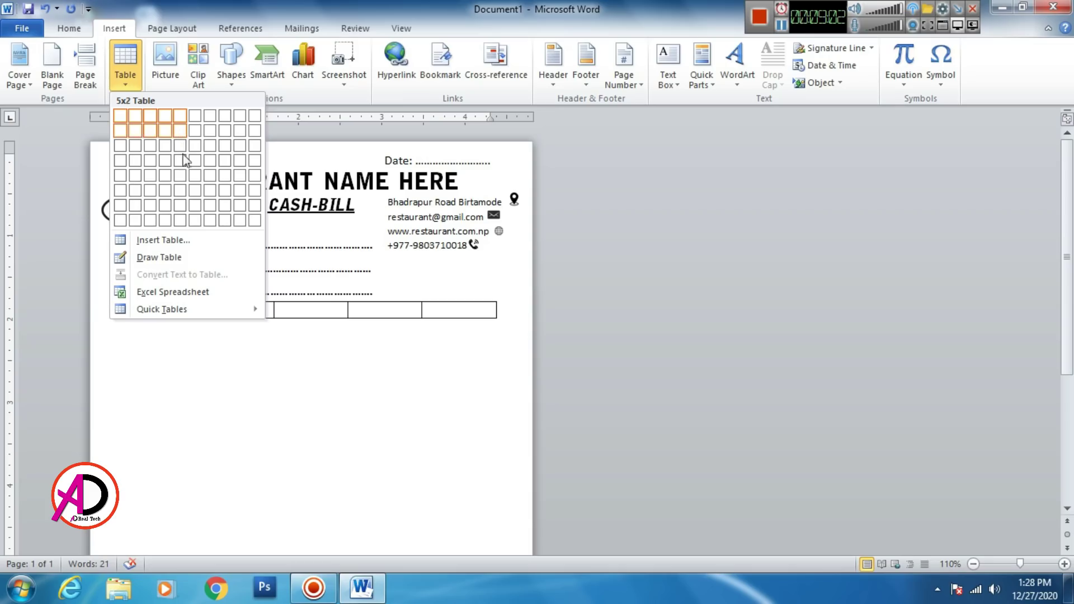
pyautogui.click(183, 179)
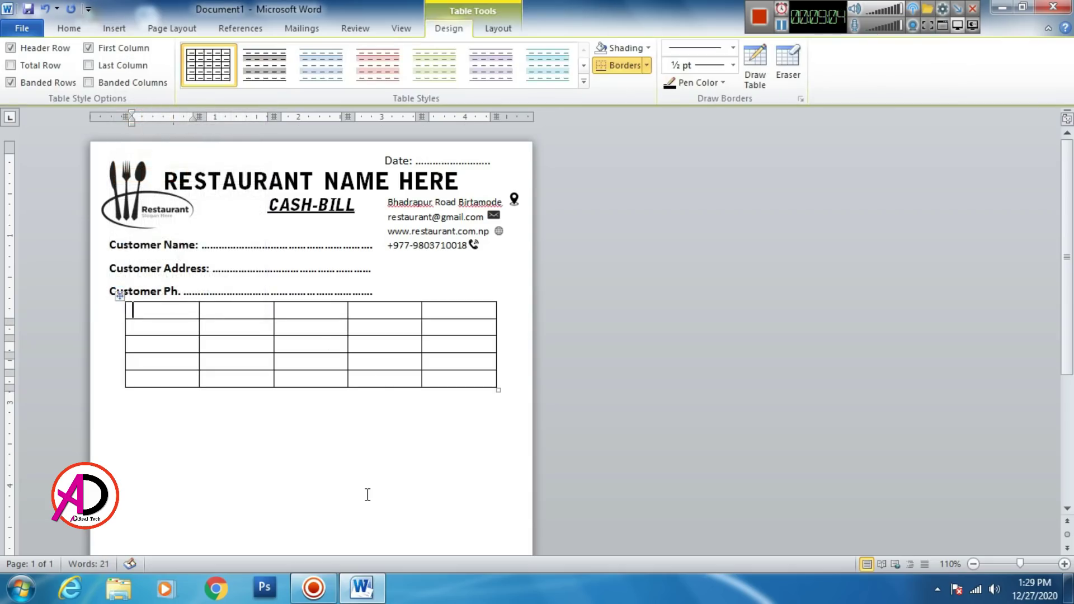
# Step: Resize the table columns: narrow the first and fourth, widen the second for item names
pyautogui.moveTo(195, 116); pyautogui.dragTo(157, 117)
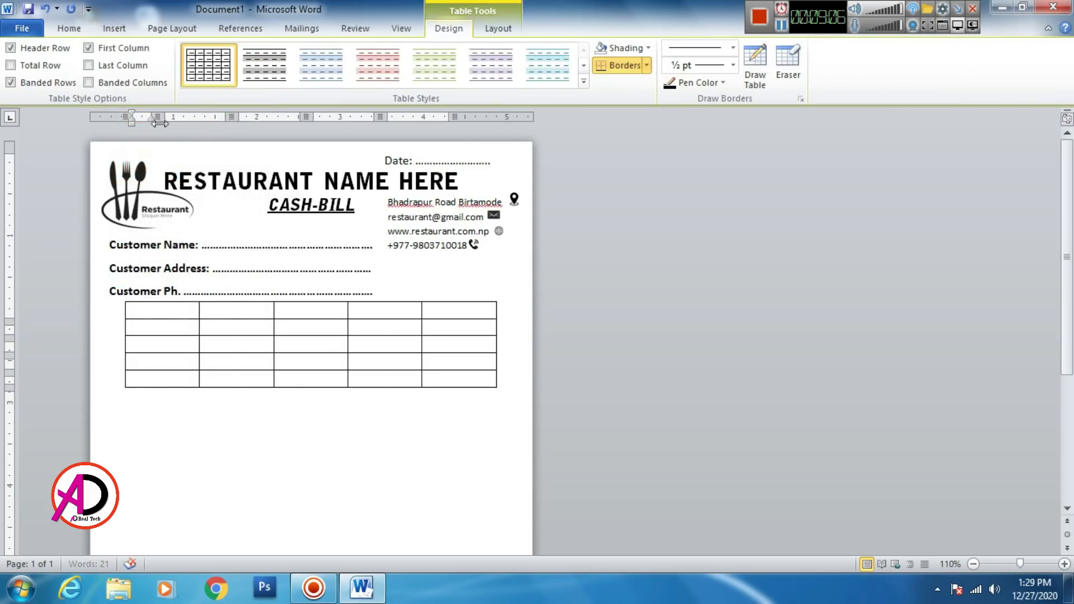
pyautogui.moveTo(230, 117); pyautogui.dragTo(282, 117)
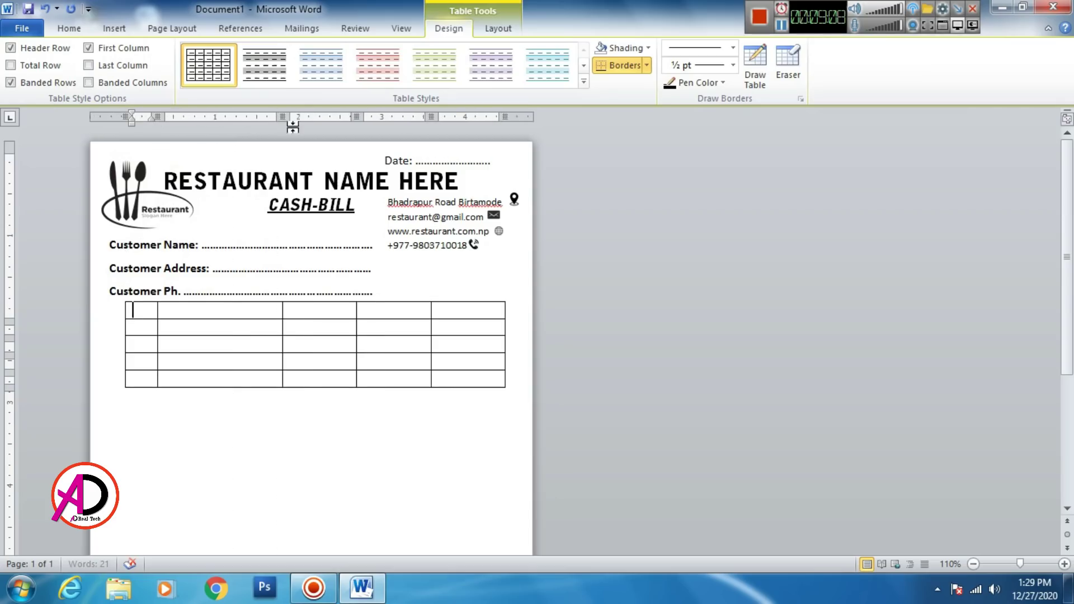
pyautogui.moveTo(356, 117); pyautogui.dragTo(298, 117)
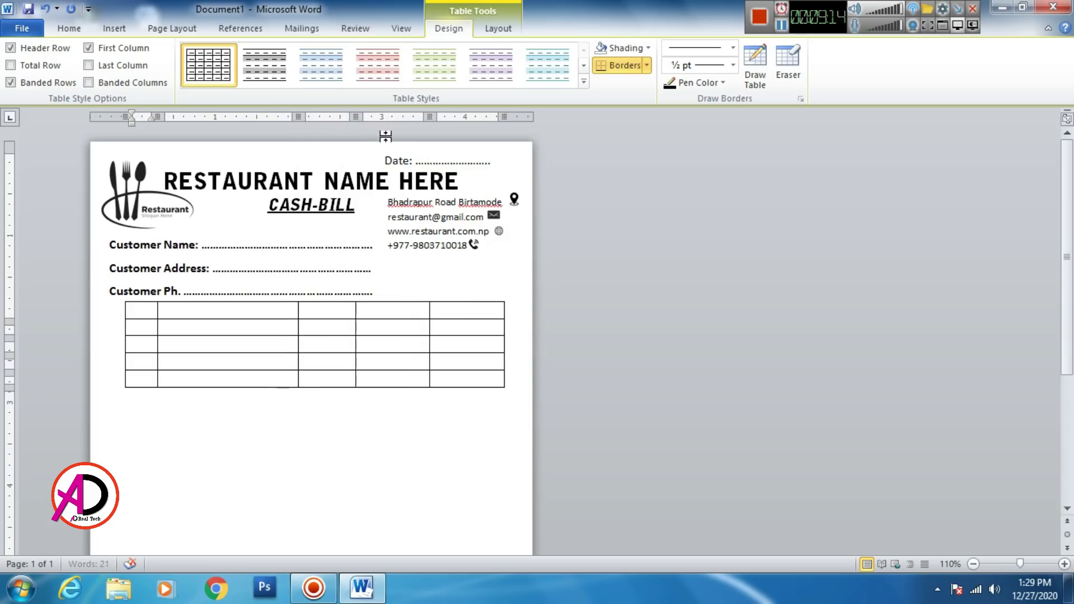
pyautogui.moveTo(429, 117); pyautogui.dragTo(407, 118)
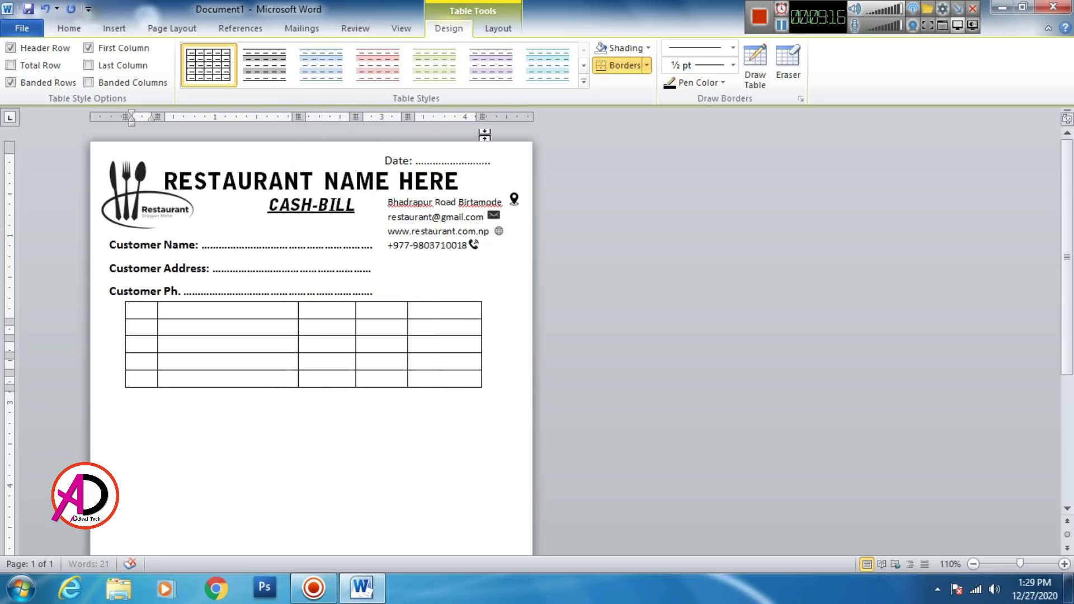
pyautogui.moveTo(479, 116)
pyautogui.mouseDown()
pyautogui.moveTo(496, 117)
pyautogui.moveTo(475, 118)
pyautogui.mouseUp()
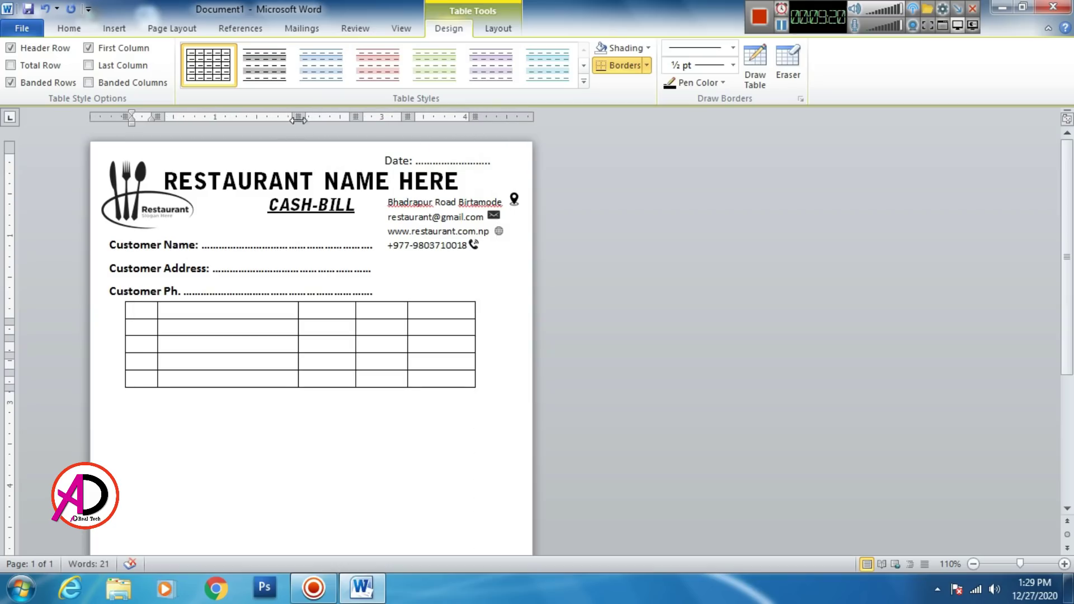
pyautogui.moveTo(298, 118); pyautogui.dragTo(330, 118)
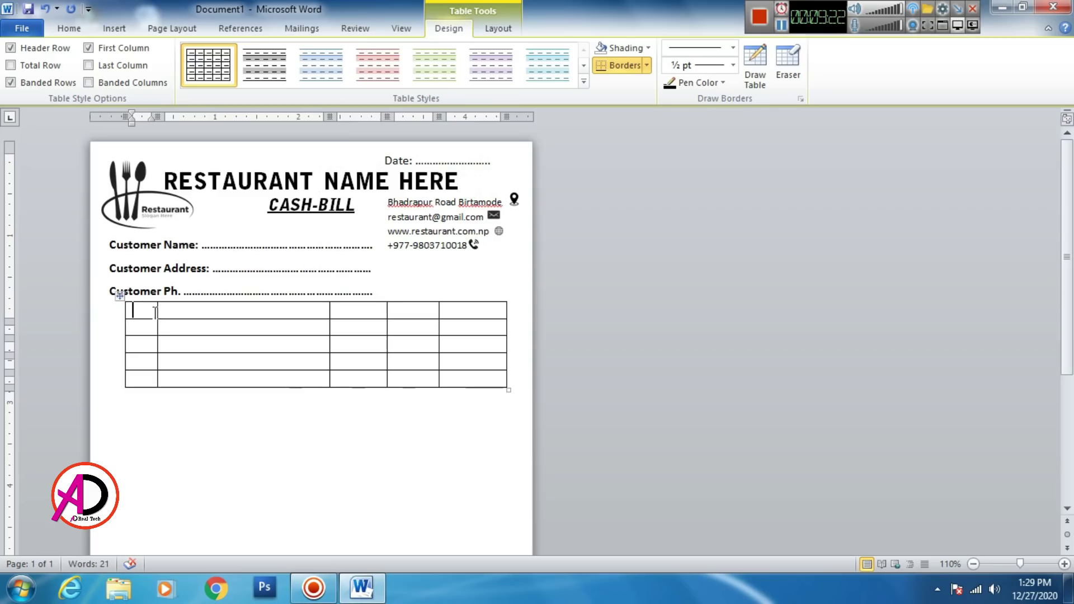
# Step: Set the whole table's font to Calibri
pyautogui.write('S')
pyautogui.press('BackSpace')
pyautogui.click(67, 28)
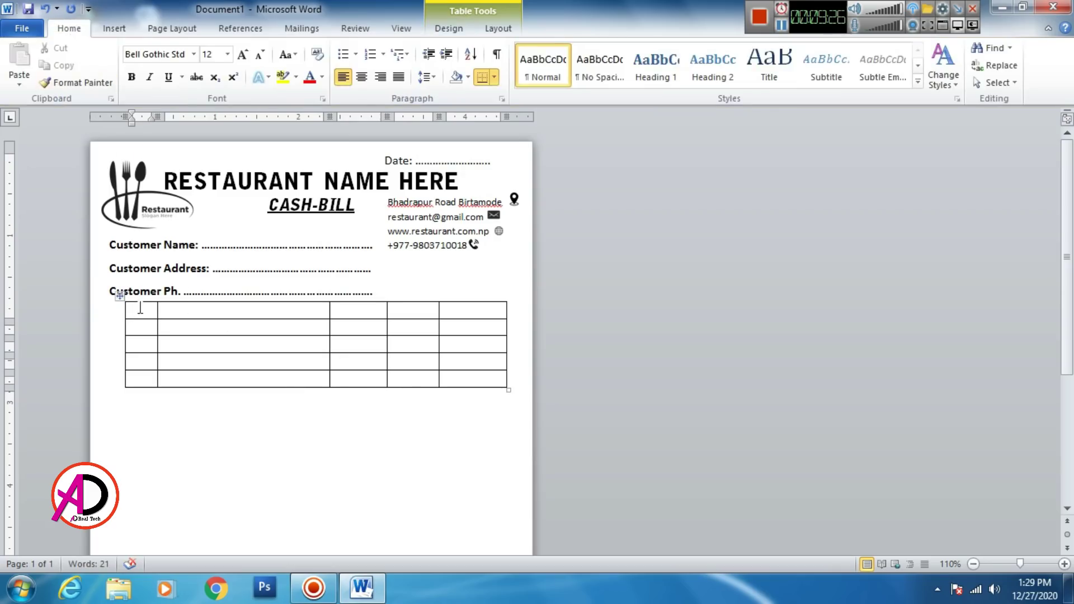
pyautogui.click(120, 296)
pyautogui.click(194, 54)
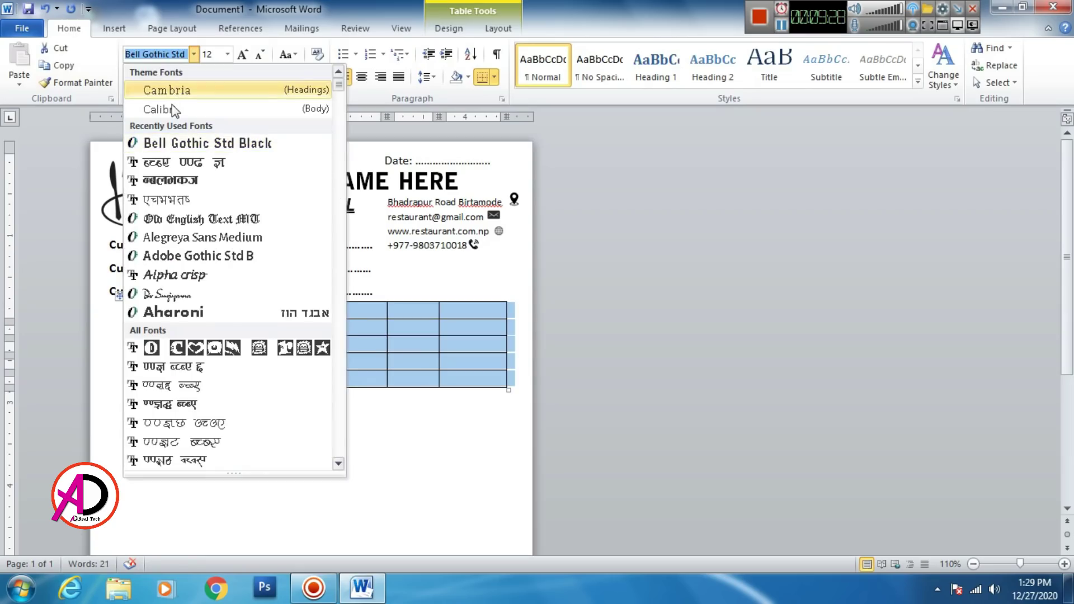
pyautogui.click(172, 111)
# Step: Fill the header row with S.N, Name of Item, Qty, Rate and Amount
pyautogui.press('Left')
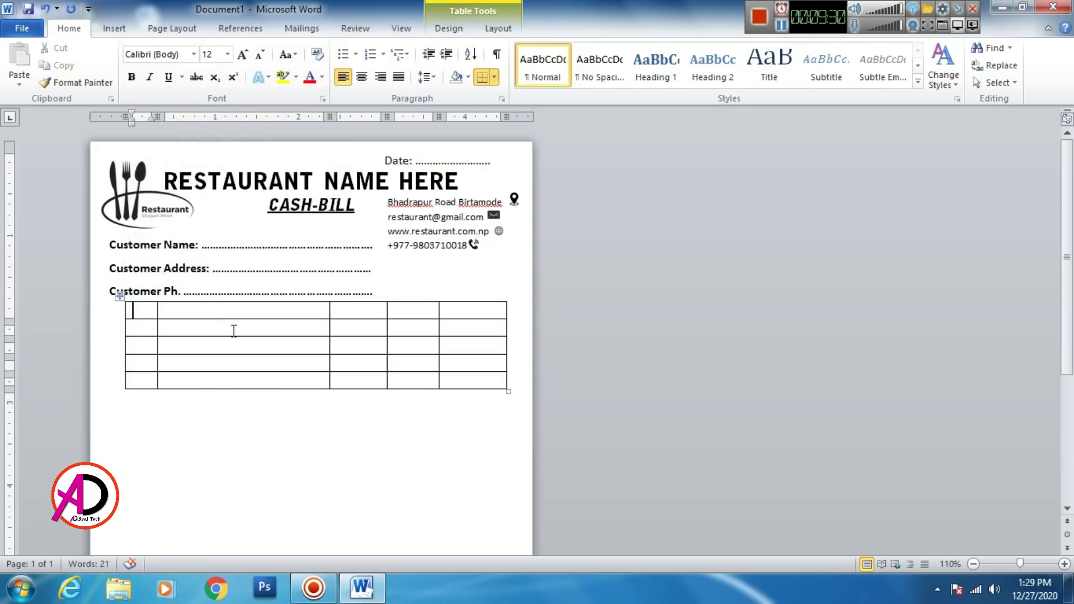
pyautogui.write('S.N')
pyautogui.press('Tab')
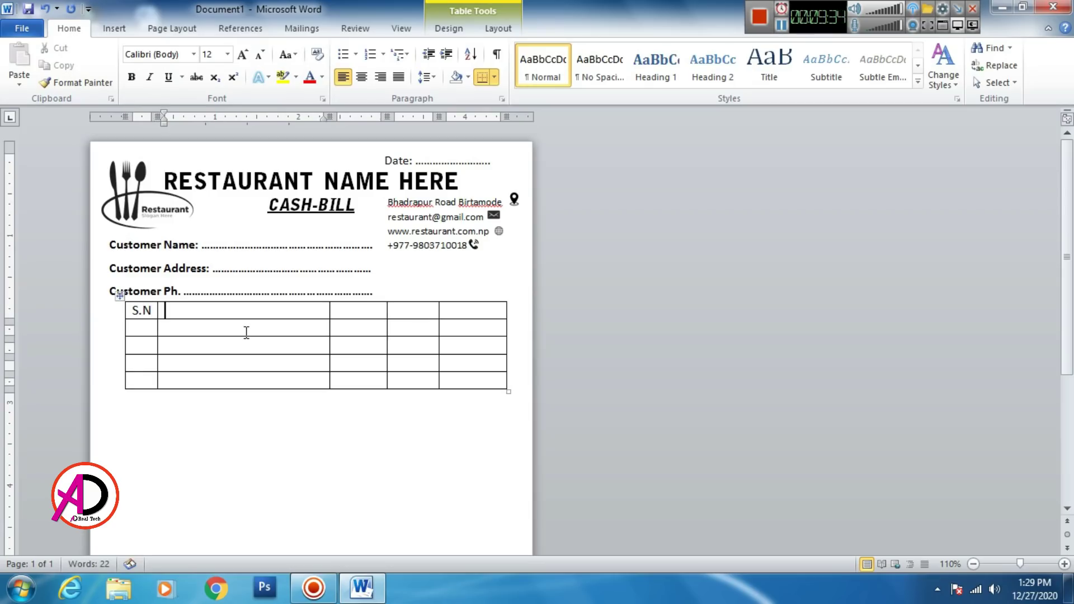
pyautogui.write('Name')
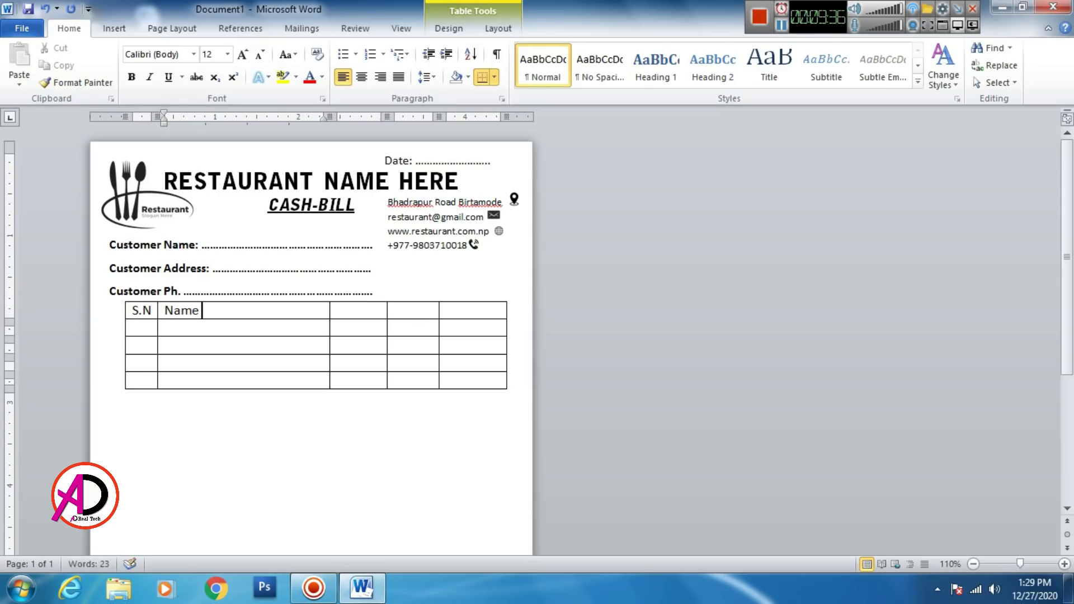
pyautogui.write(' of Item')
pyautogui.press('Tab')
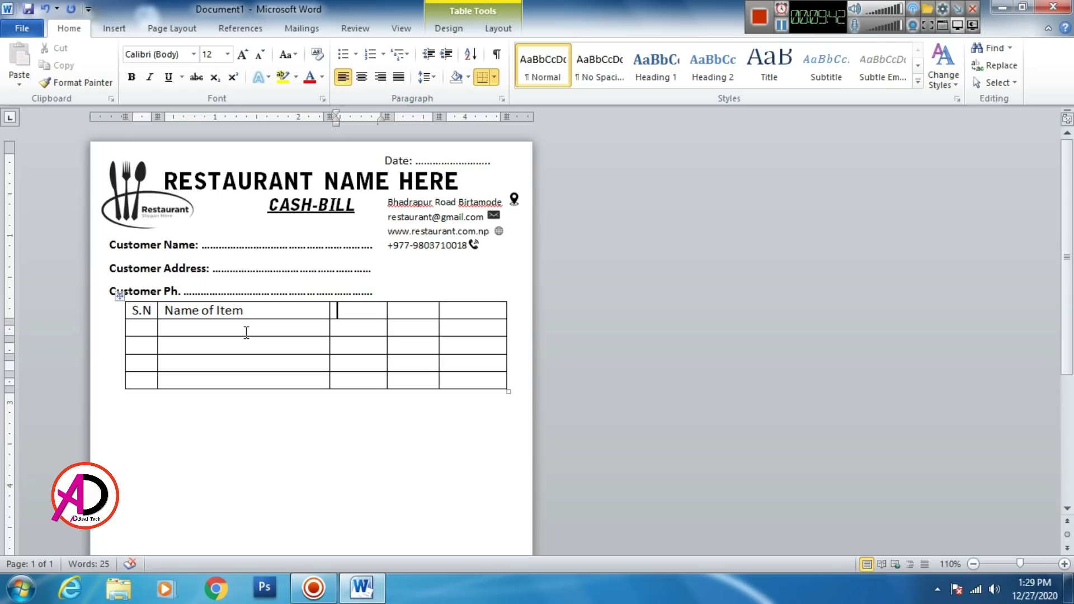
pyautogui.write('Qty')
pyautogui.press('Tab')
pyautogui.write('A')
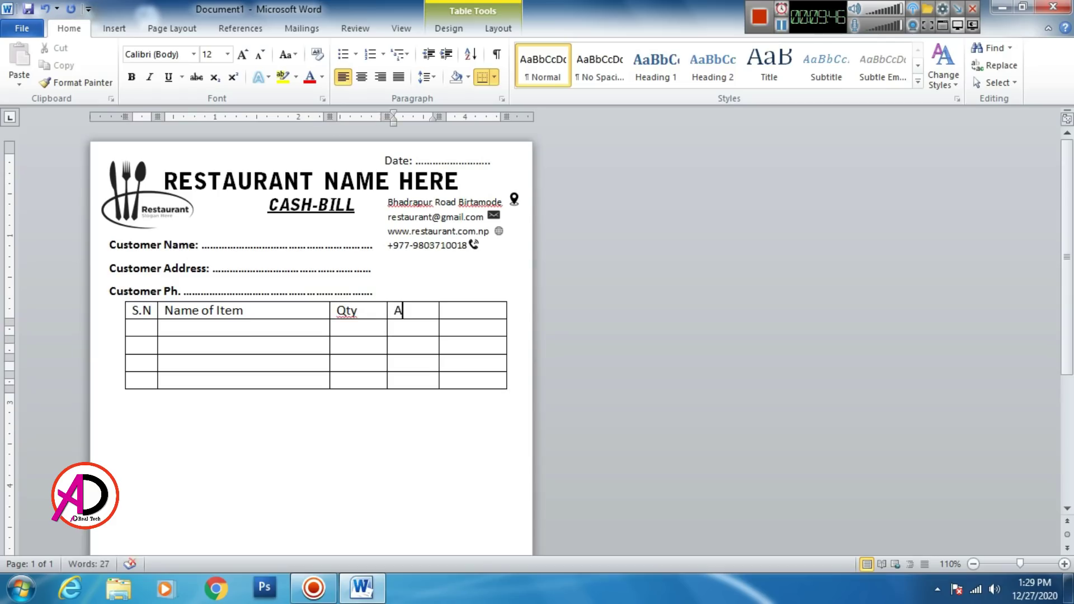
pyautogui.press('BackSpace')
pyautogui.write('Rate')
pyautogui.press('Tab')
pyautogui.write('Amo')
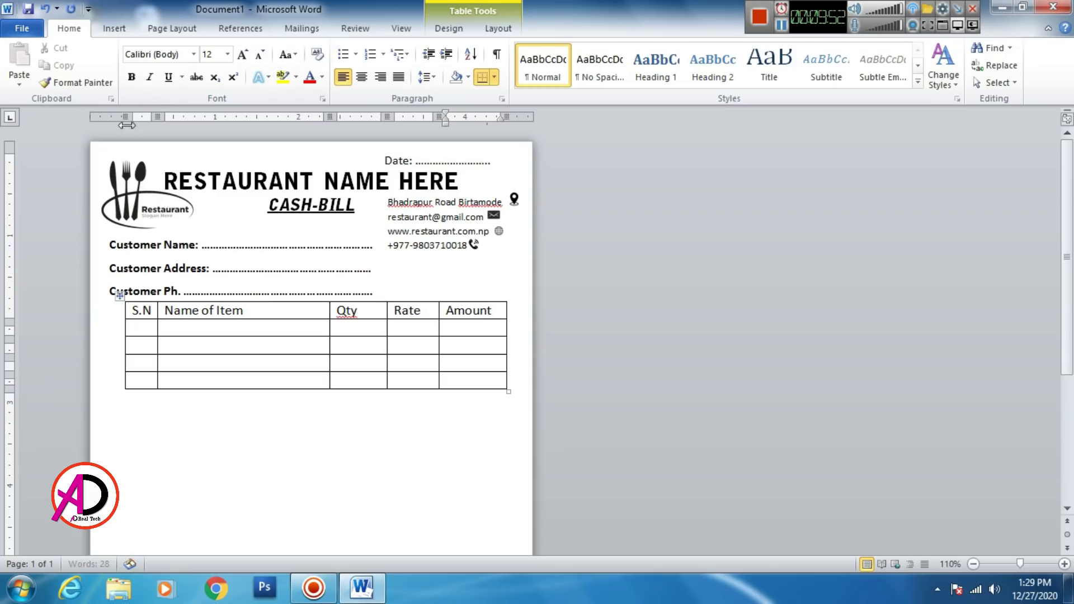
# Step: Widen the table by dragging its left and right edges outward
pyautogui.moveTo(125, 117); pyautogui.dragTo(111, 118)
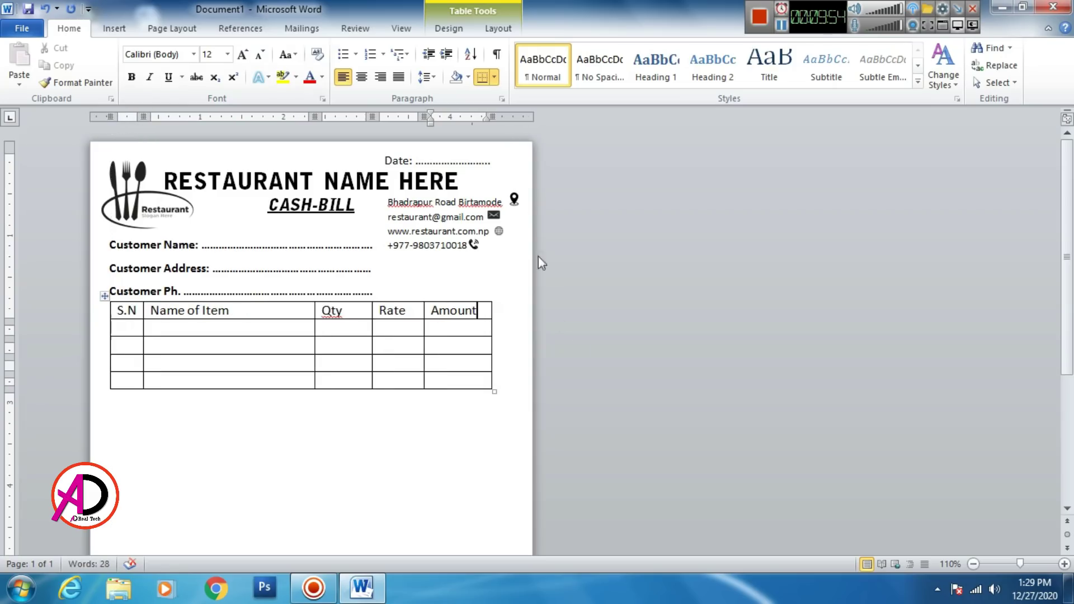
pyautogui.moveTo(487, 117); pyautogui.dragTo(502, 117)
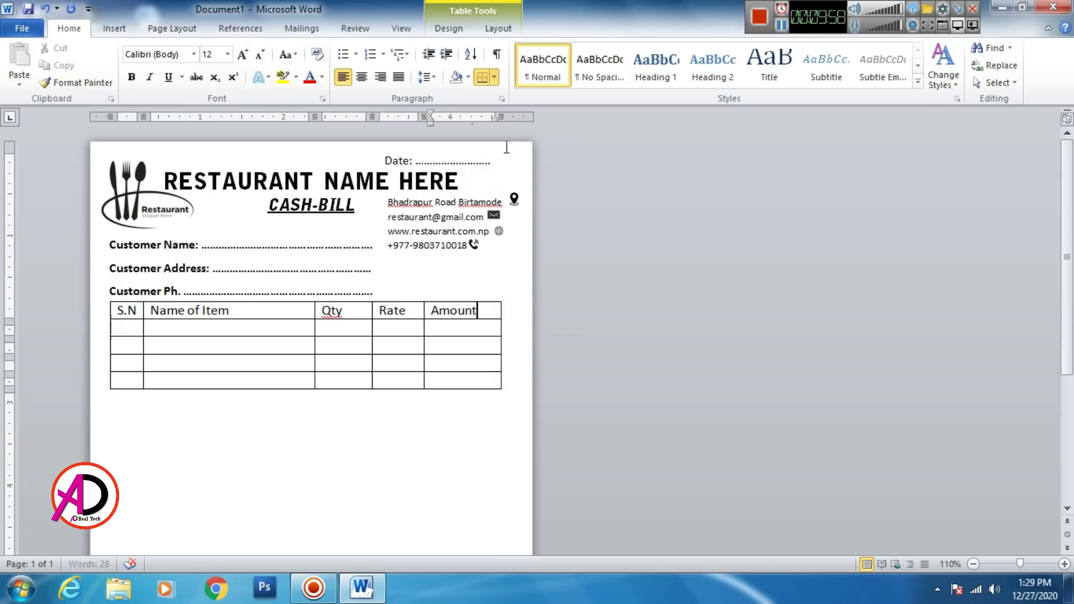
pyautogui.click(480, 161)
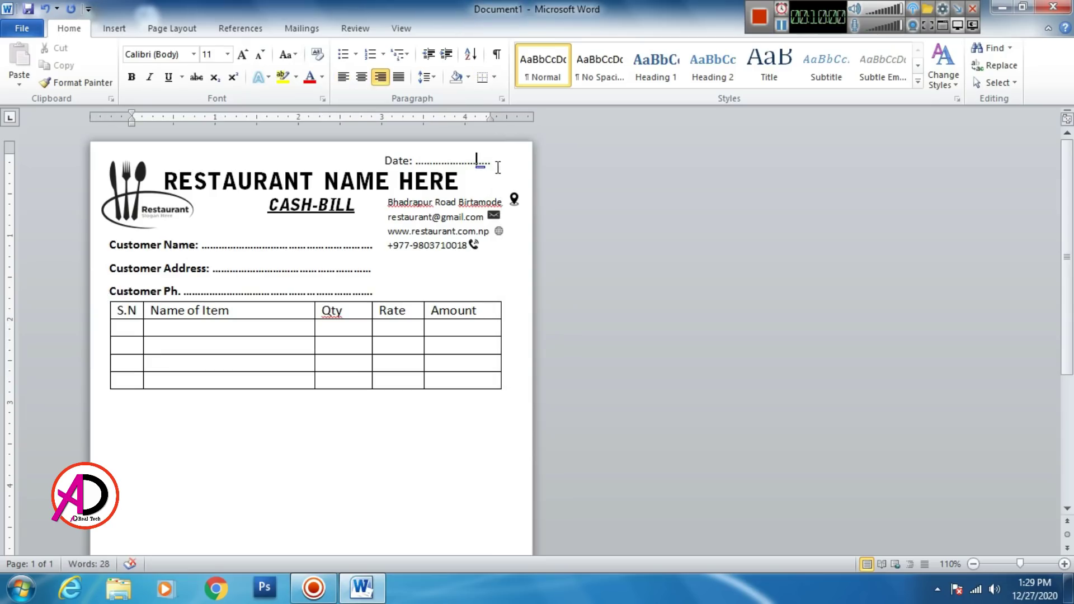
# Step: Add '...' after Date and stretch the table's first item row into a tall area
pyautogui.write('...')
pyautogui.click(491, 325)
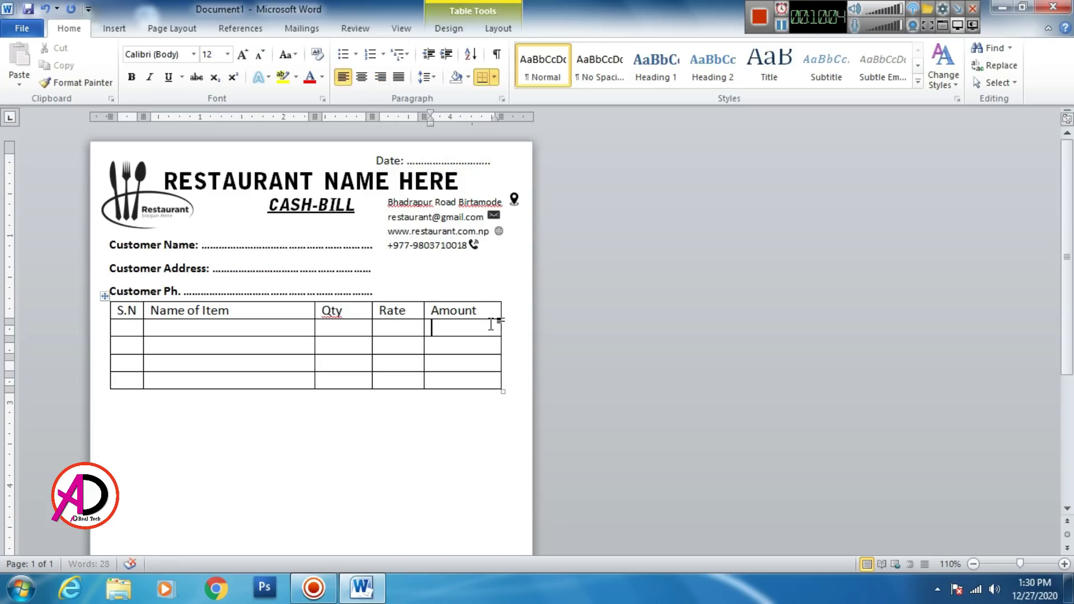
pyautogui.click(488, 436)
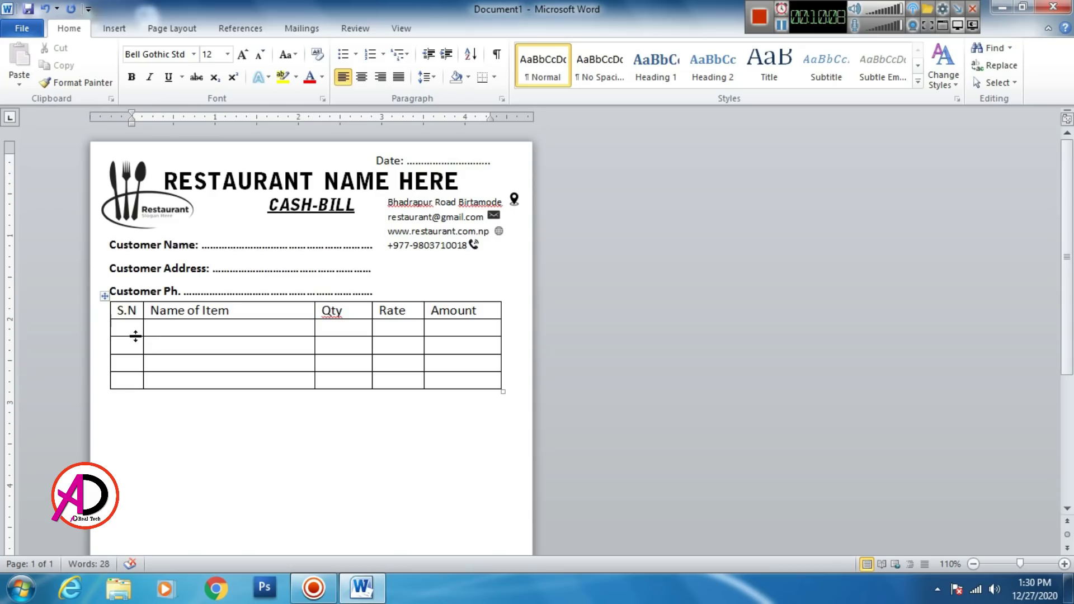
pyautogui.moveTo(136, 336); pyautogui.dragTo(159, 531)
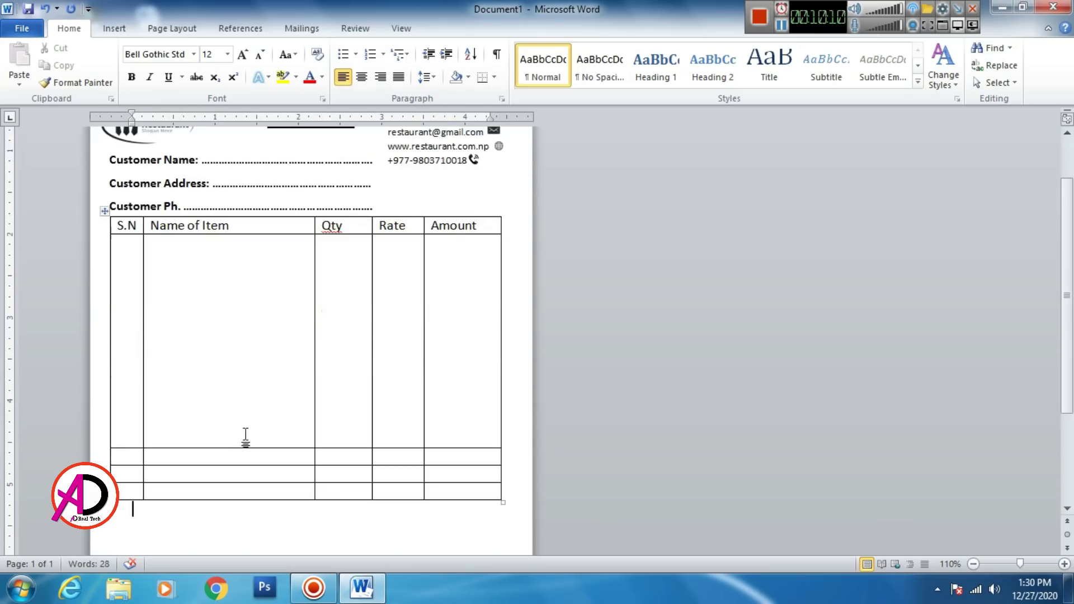
pyautogui.scroll(-3, 245, 435)
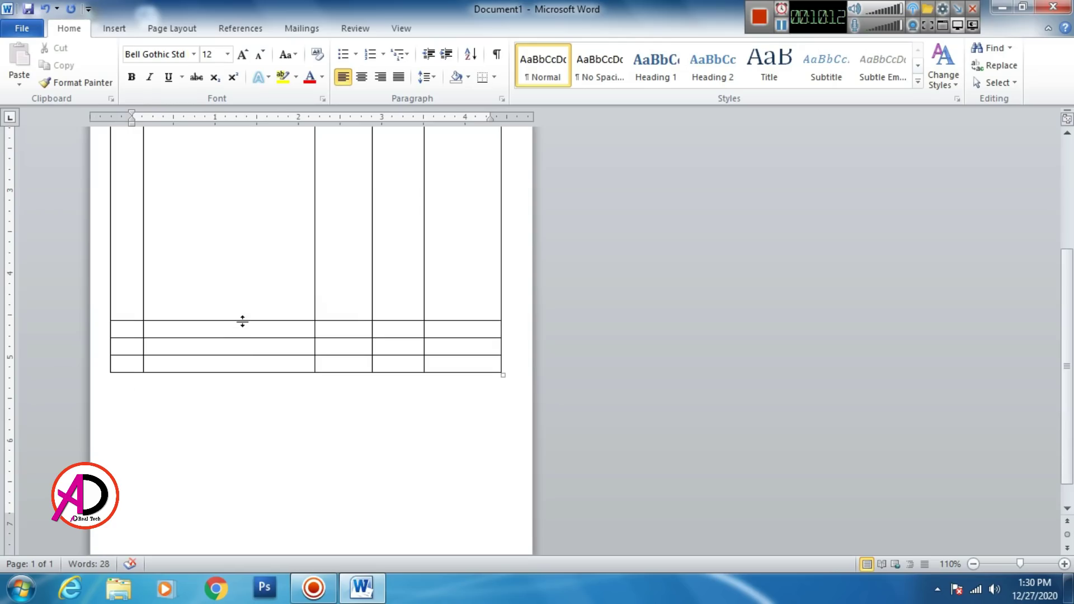
pyautogui.moveTo(242, 321); pyautogui.dragTo(245, 367)
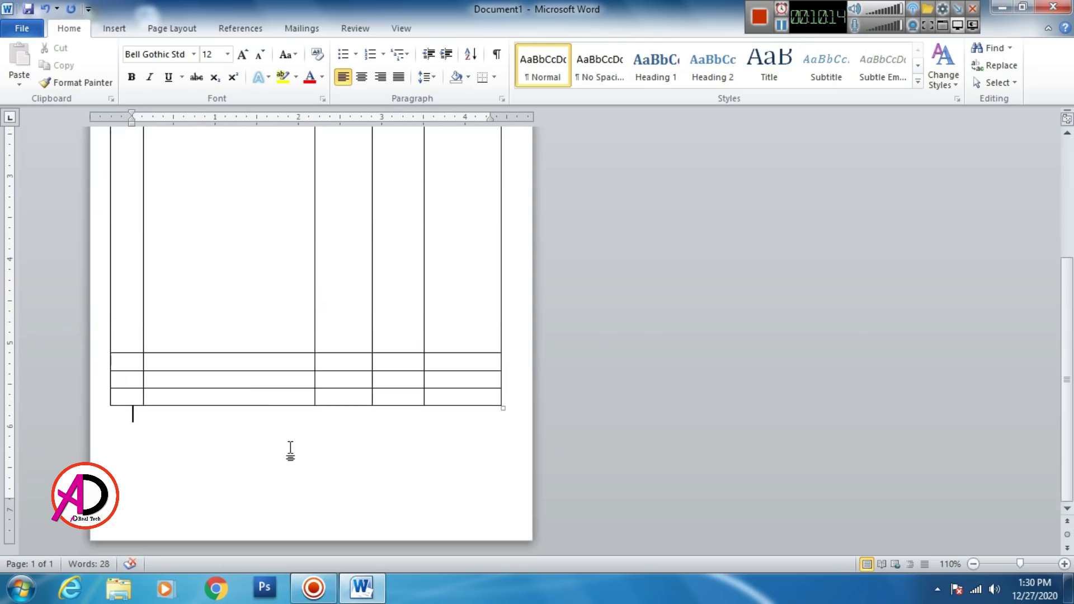
pyautogui.scroll(10, 252, 362)
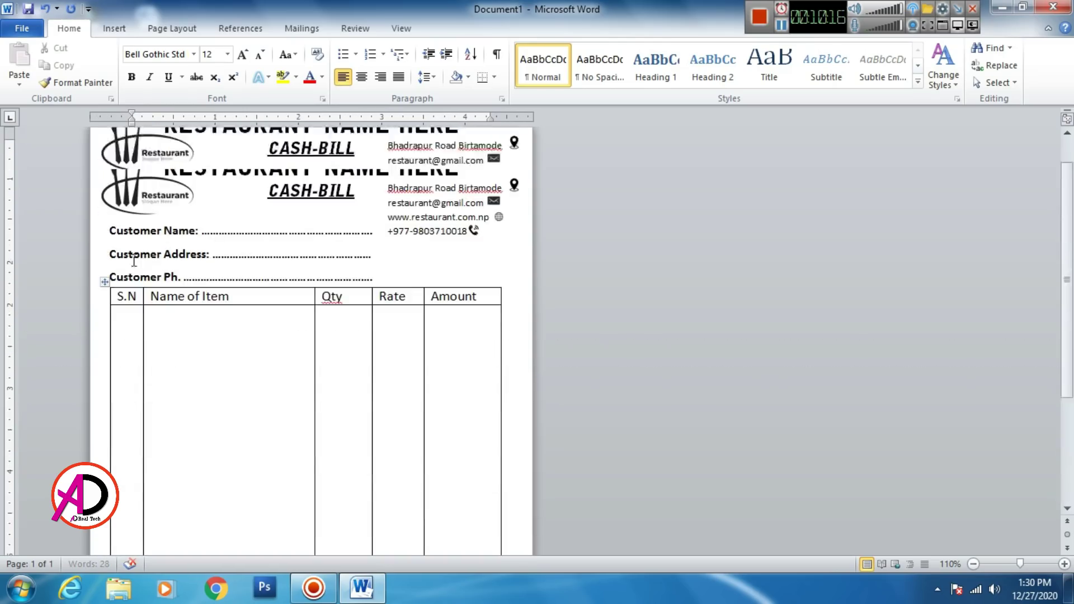
# Step: Apply All Borders to the whole table at 1½ pt line weight
pyautogui.click(104, 283)
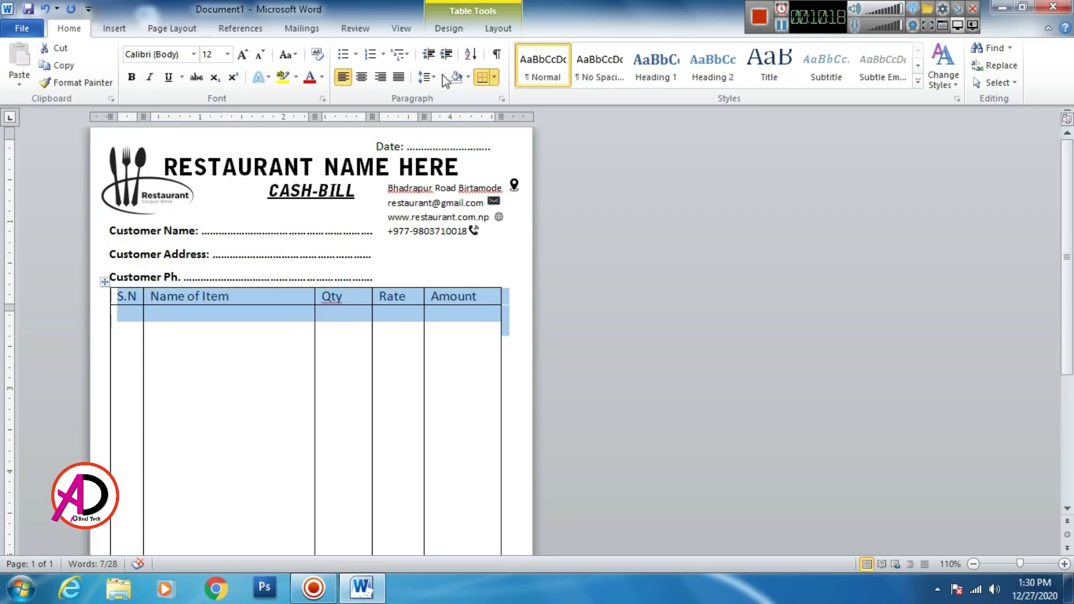
pyautogui.click(497, 29)
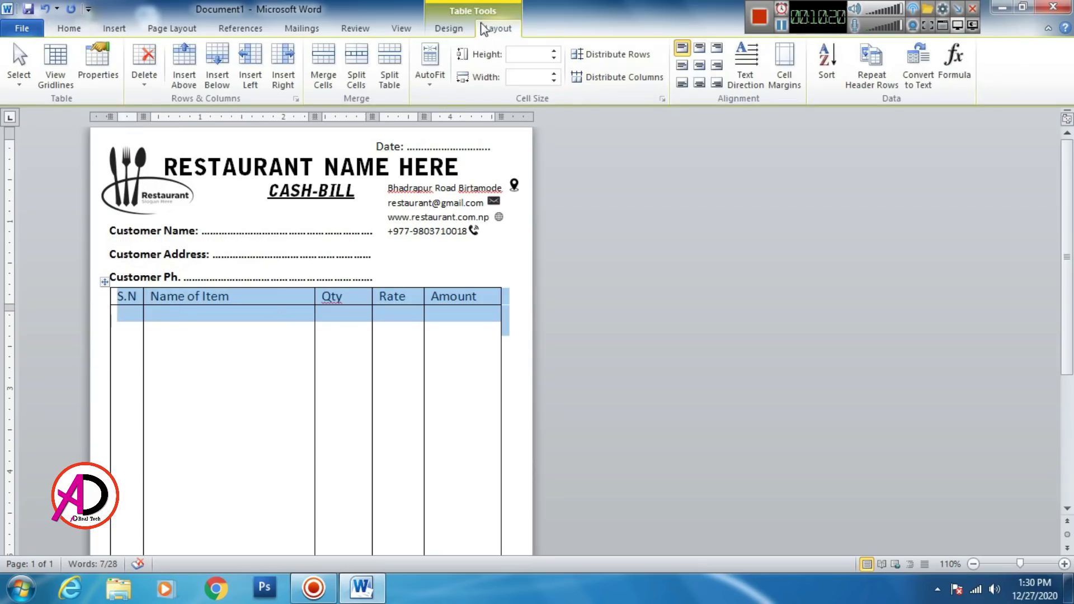
pyautogui.click(450, 30)
pyautogui.click(733, 65)
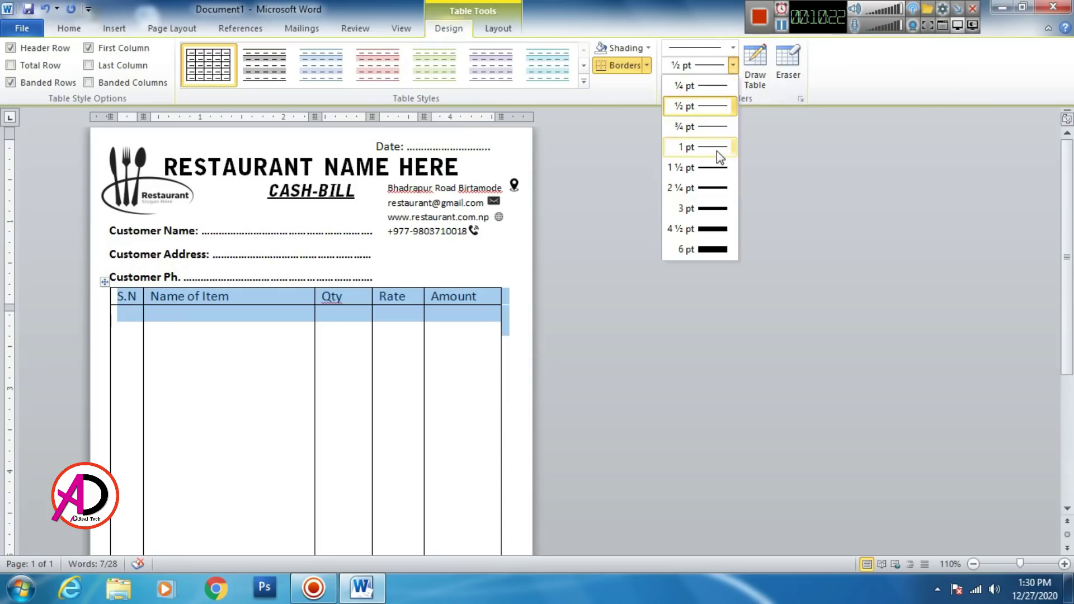
pyautogui.click(716, 150)
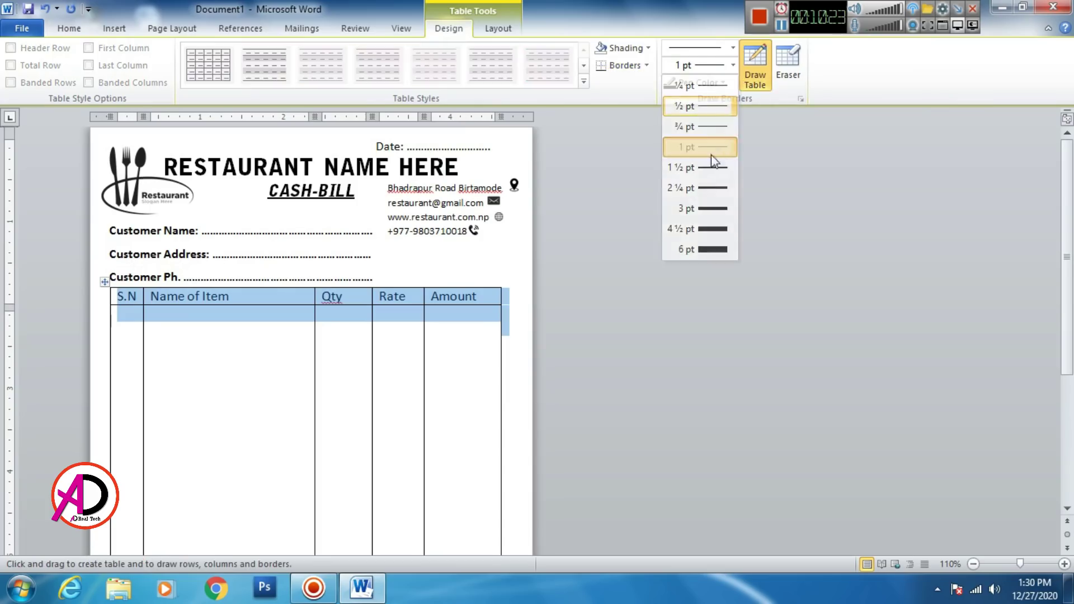
pyautogui.click(647, 66)
pyautogui.click(639, 173)
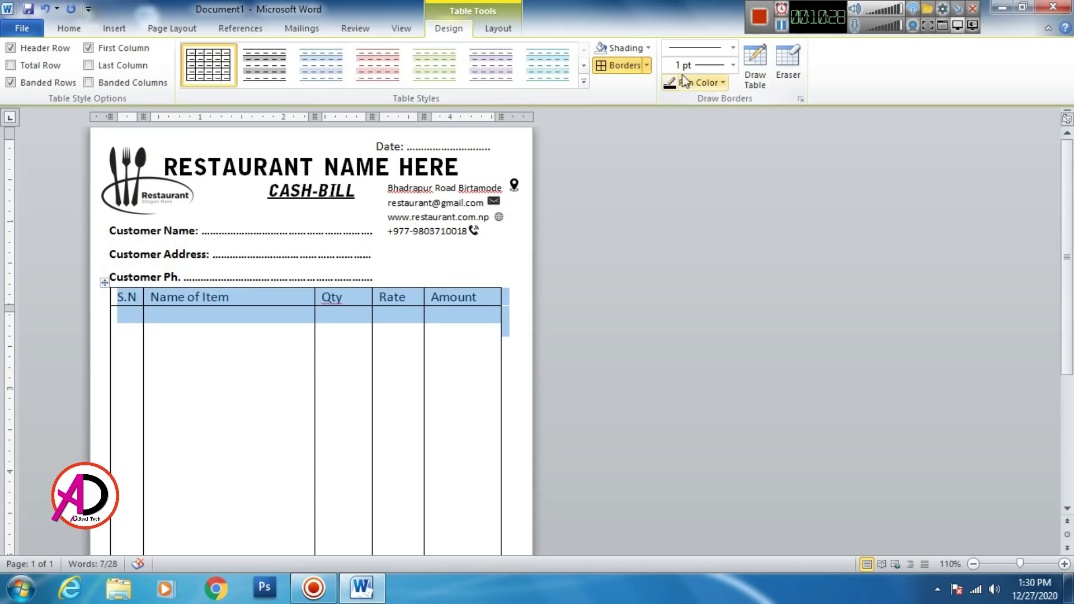
pyautogui.click(732, 65)
pyautogui.click(714, 169)
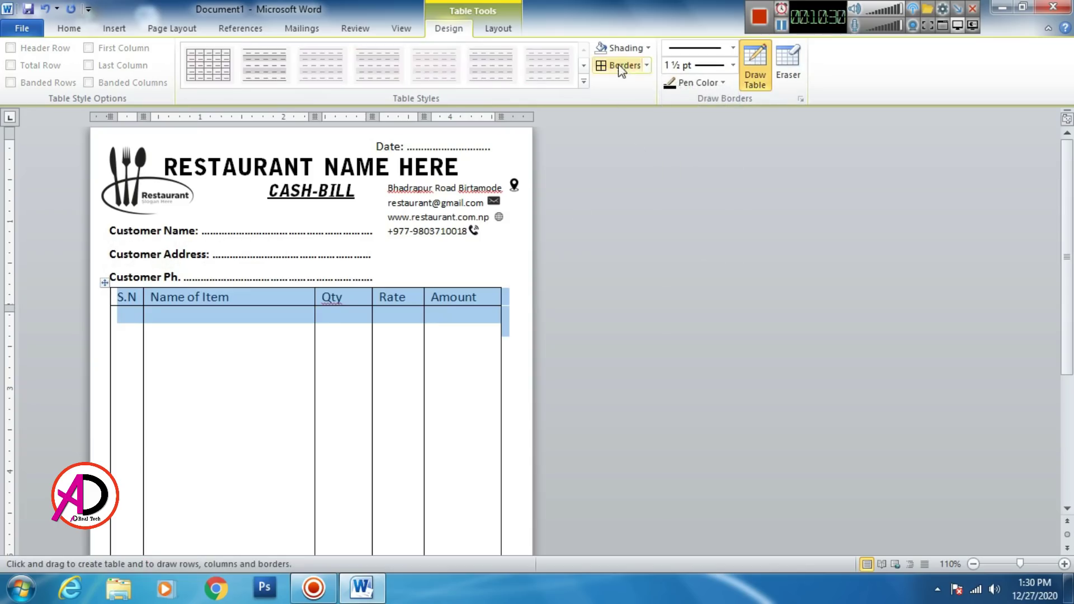
pyautogui.click(609, 66)
pyautogui.click(462, 375)
# Step: Select the S.N, Name of Item and Qty cells in the bottom three rows
pyautogui.scroll(-10, 462, 375)
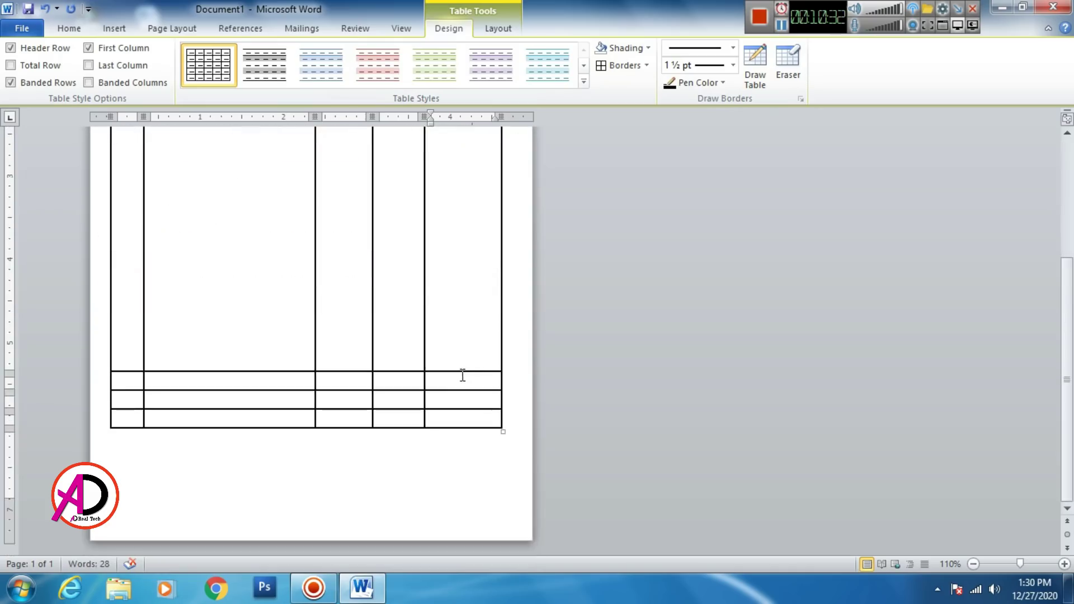
pyautogui.scroll(3, 462, 375)
pyautogui.scroll(-3, 460, 376)
pyautogui.scroll(3, 453, 377)
pyautogui.click(210, 472)
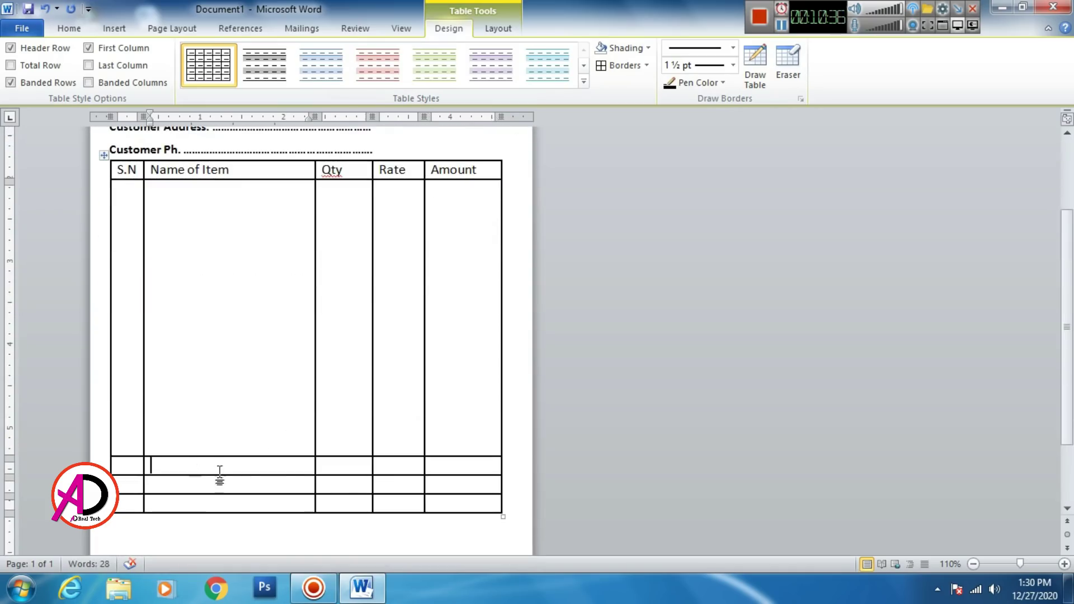
pyautogui.moveTo(137, 471); pyautogui.dragTo(320, 494)
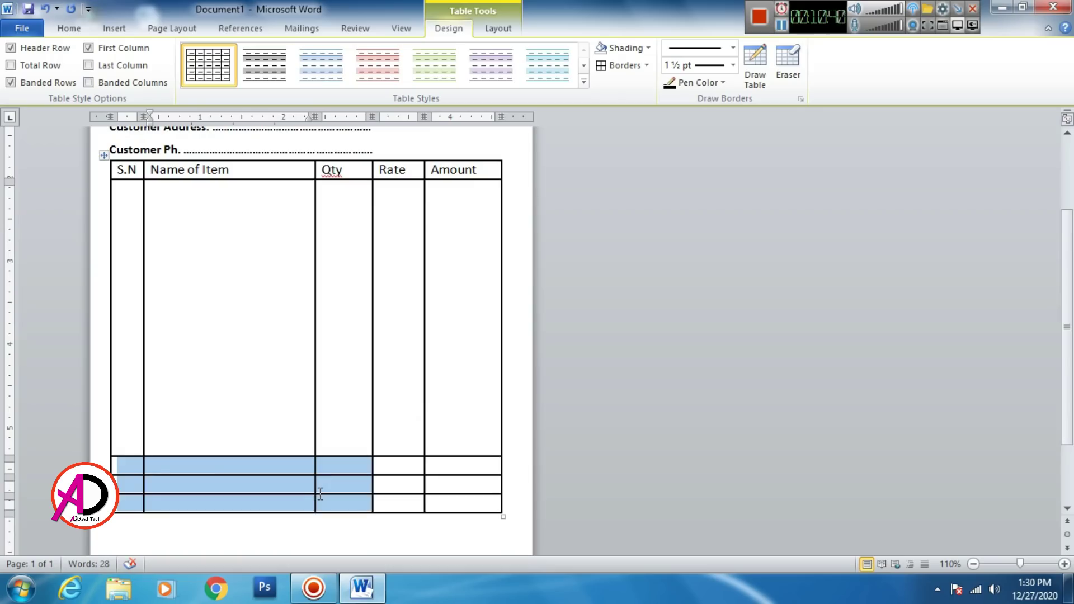
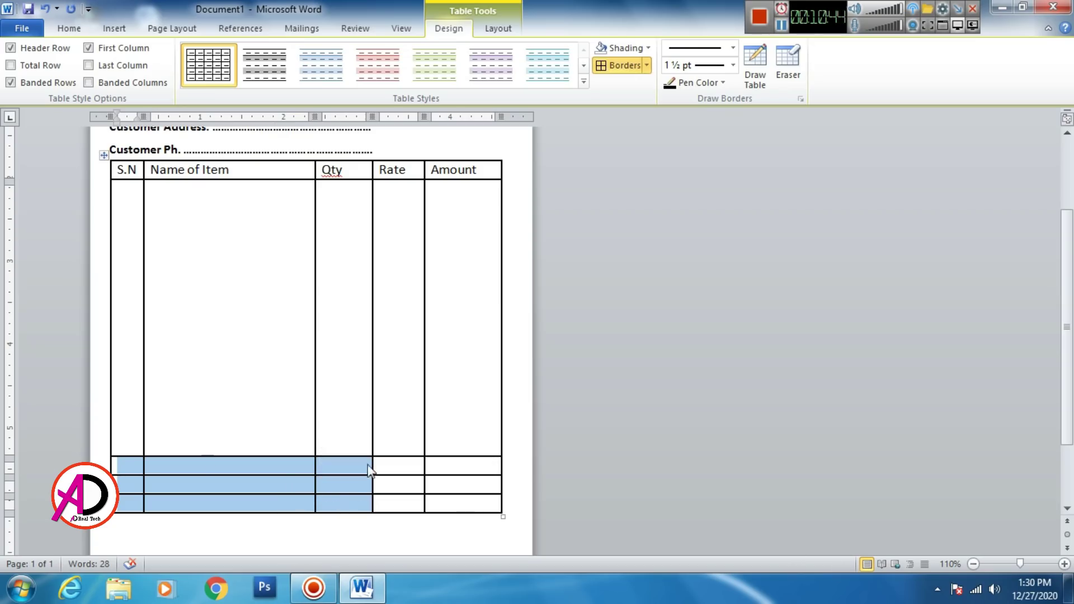
# Step: Merge the selected lower-left cells of the bottom rows into one cell
pyautogui.click(496, 28)
pyautogui.click(470, 29)
pyautogui.click(485, 29)
pyautogui.click(444, 30)
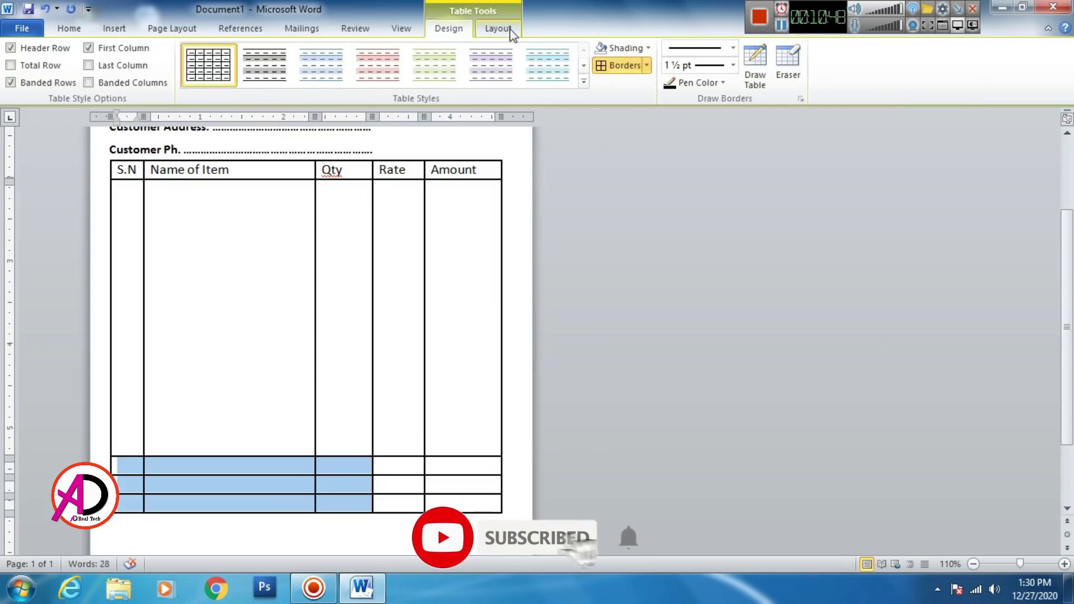
pyautogui.click(495, 28)
pyautogui.click(455, 29)
pyautogui.click(496, 28)
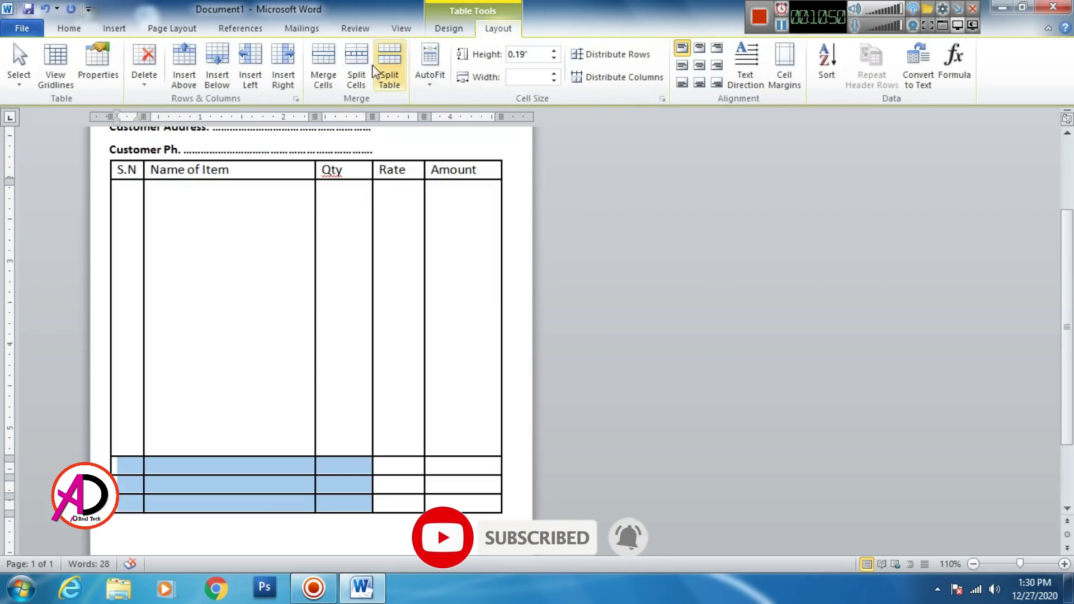
pyautogui.click(324, 64)
# Step: Type 'In Word:' followed by two dotted lines in the merged cell
pyautogui.click(240, 469)
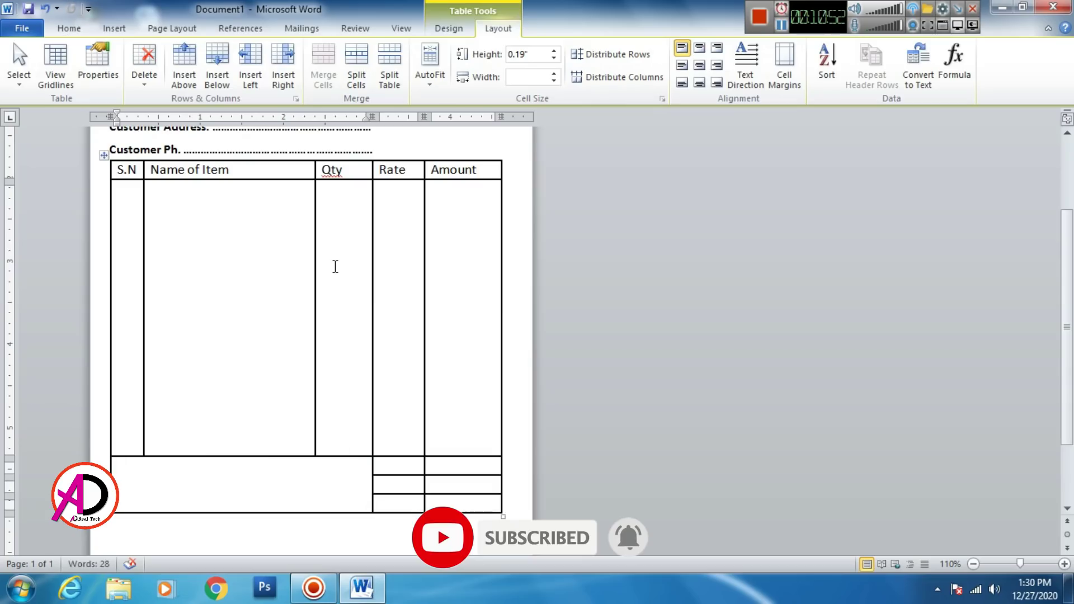
pyautogui.write('In')
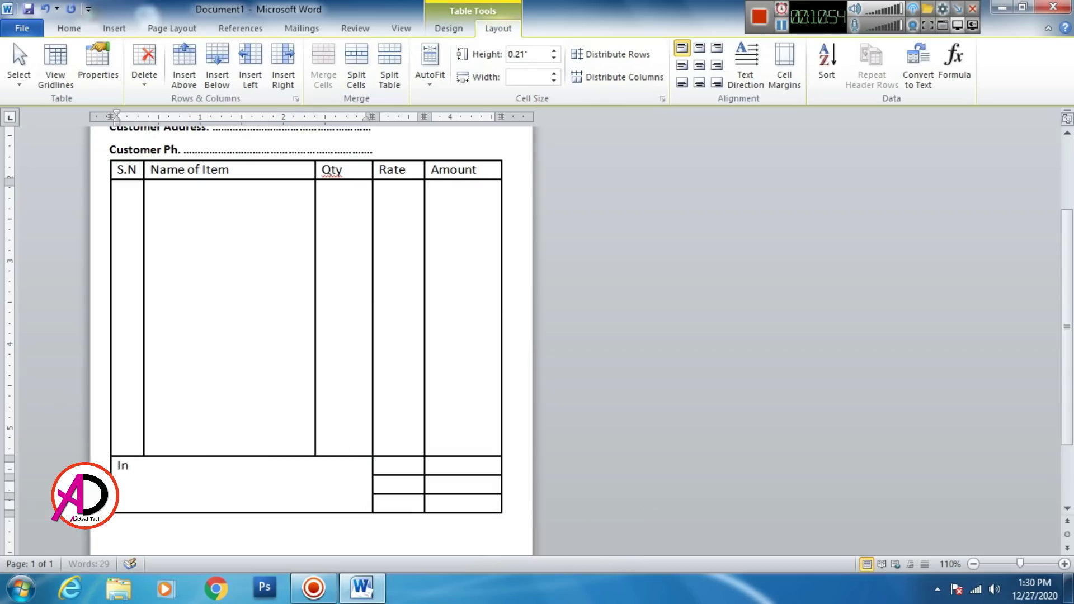
pyautogui.write(' WordL')
pyautogui.press('BackSpace')
pyautogui.write(':............................')
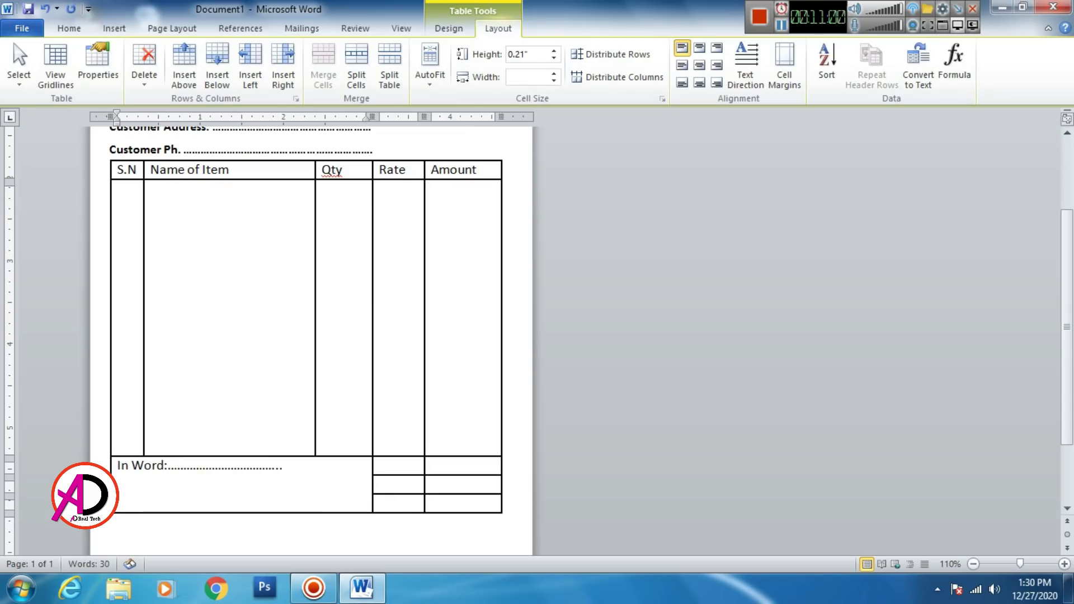
pyautogui.write('...................')
pyautogui.press('Return')
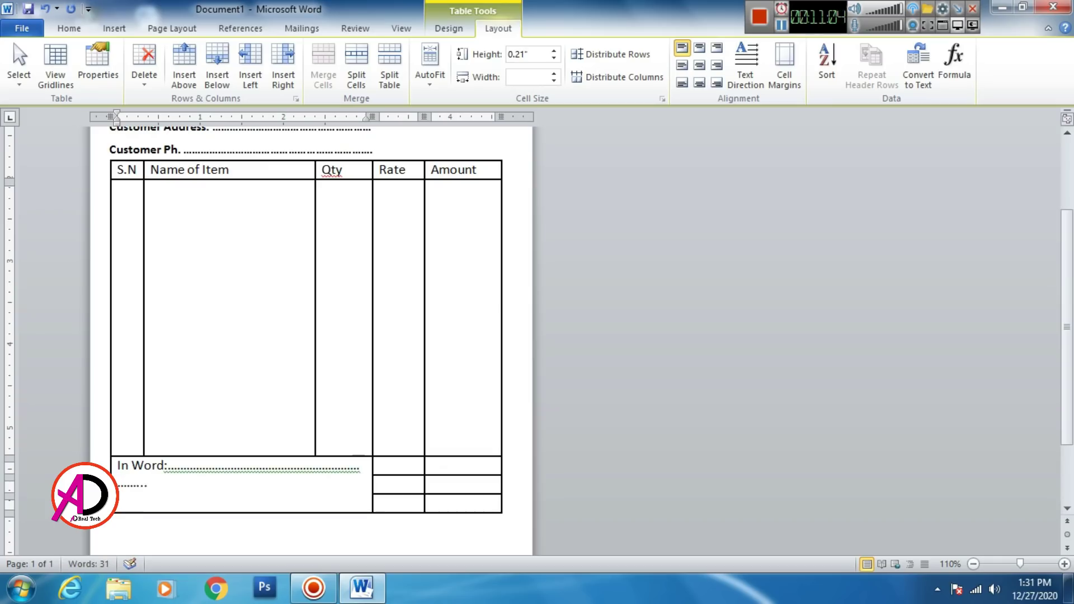
pyautogui.write('..............................................................')
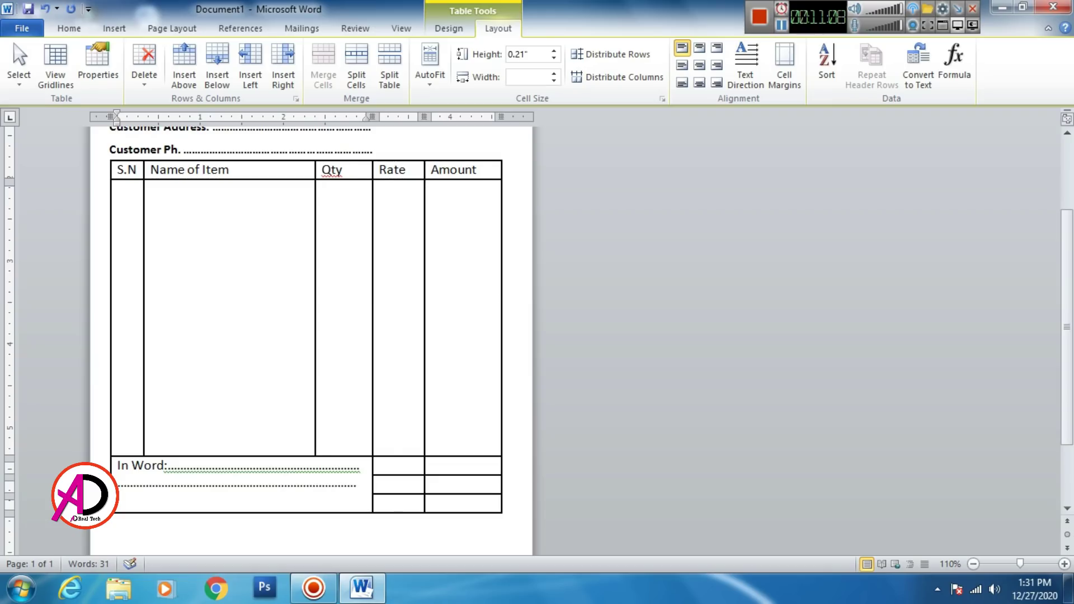
pyautogui.write(' .........................')
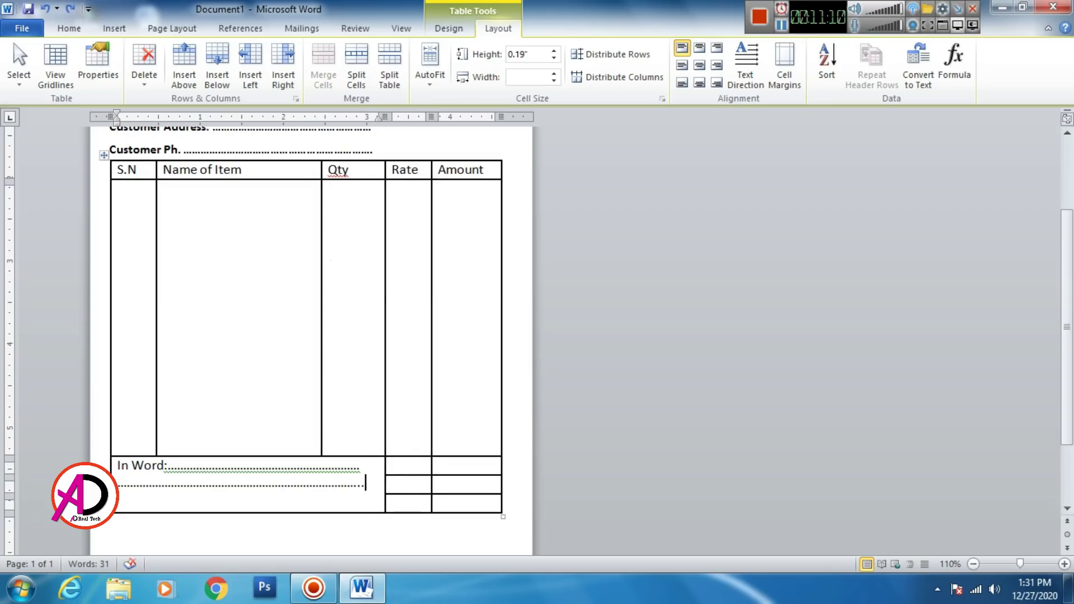
pyautogui.press('BackSpace')
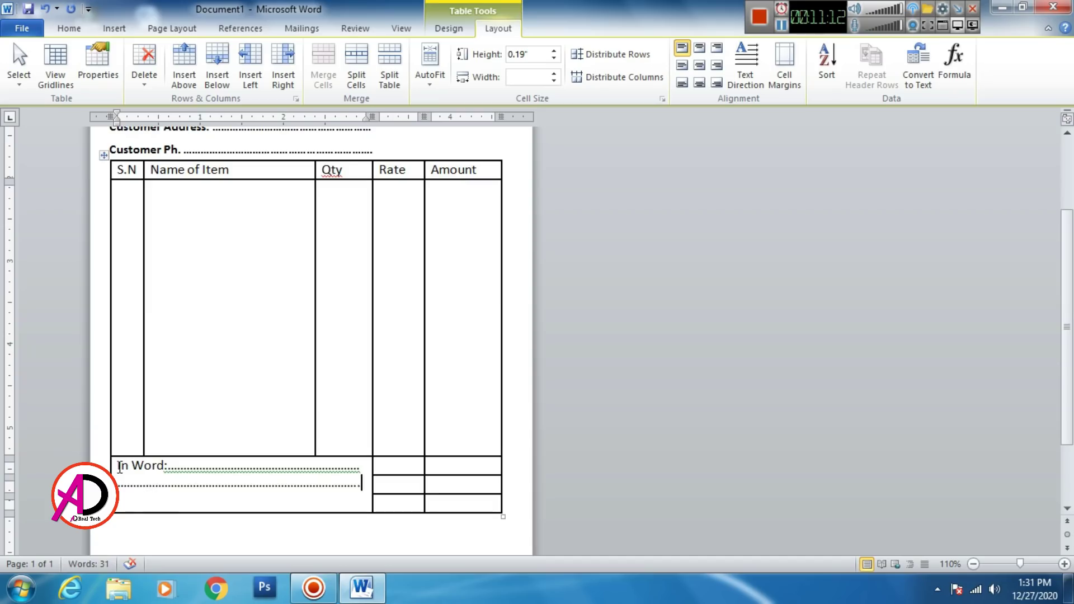
# Step: Set the In Word text and its dotted lines to 1.5 line spacing
pyautogui.moveTo(119, 467); pyautogui.dragTo(297, 486)
pyautogui.click(69, 28)
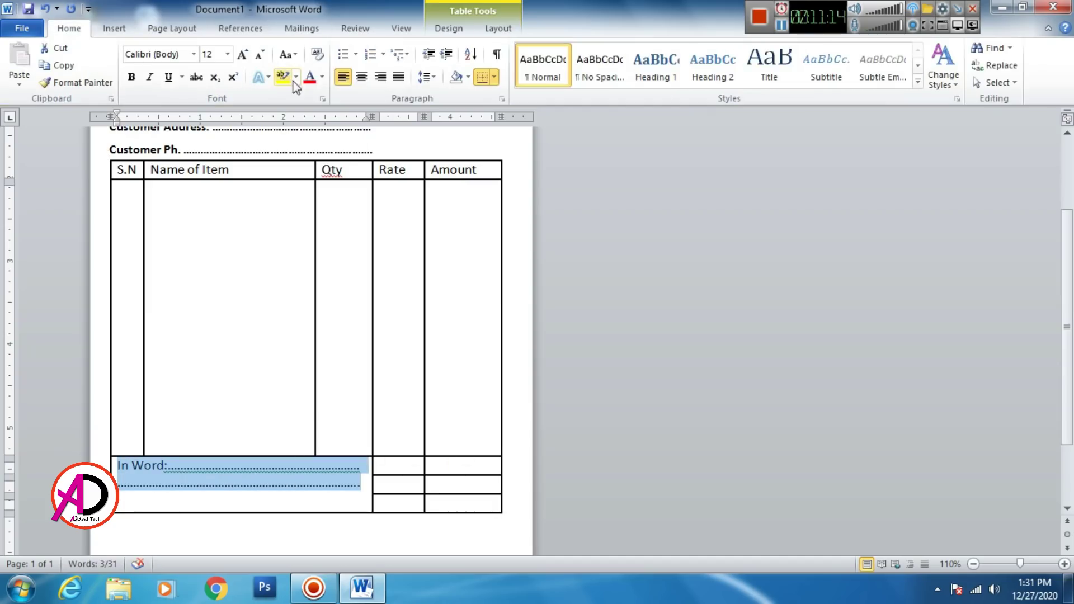
pyautogui.click(427, 78)
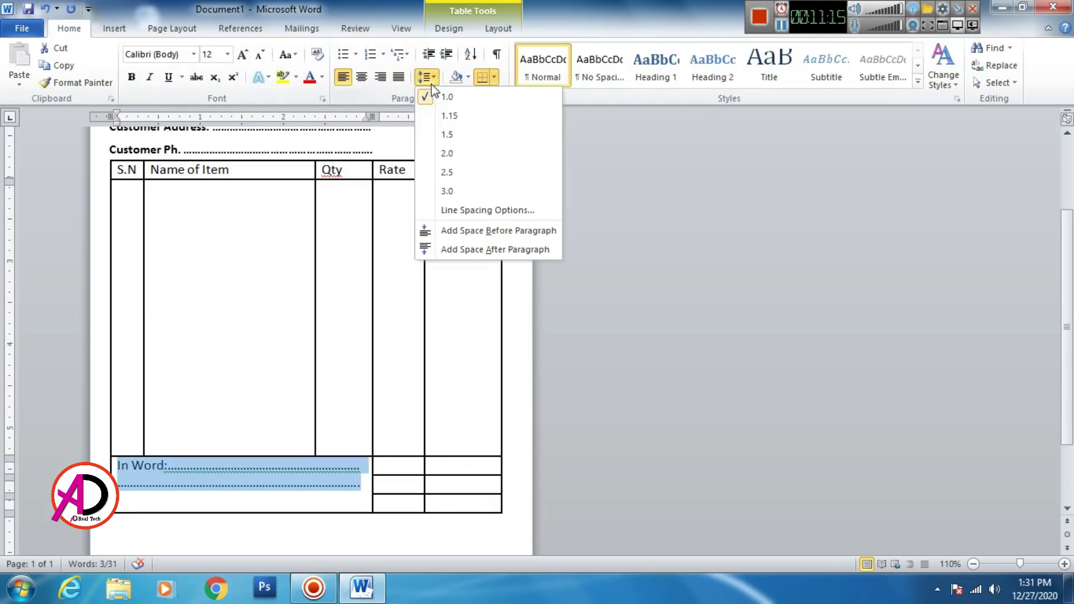
pyautogui.click(448, 134)
pyautogui.click(399, 471)
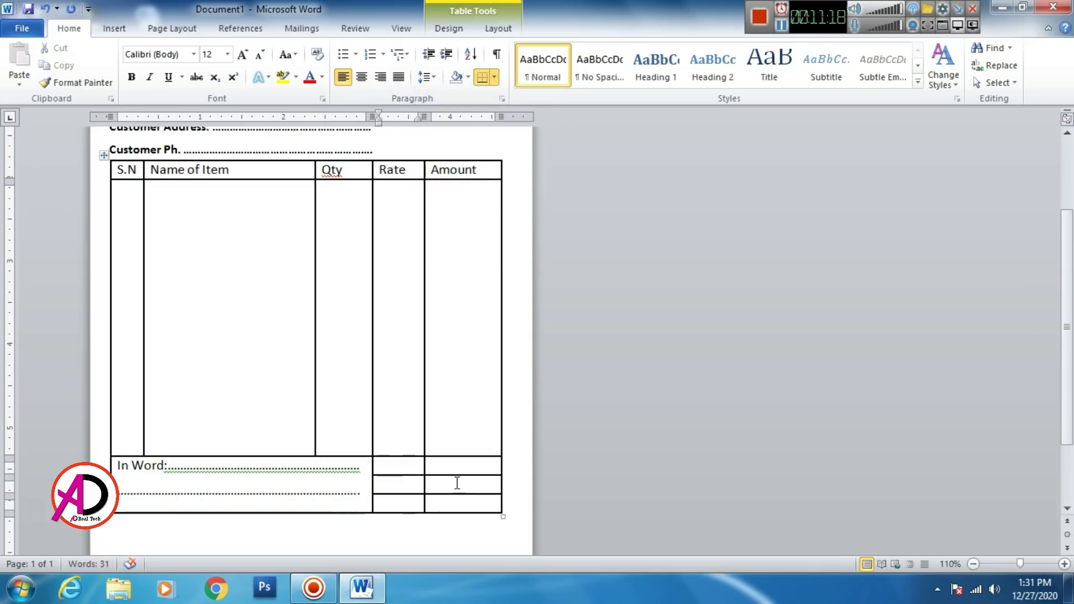
# Step: Type Total, Vat and G. Total down the summary column cells
pyautogui.write('Total')
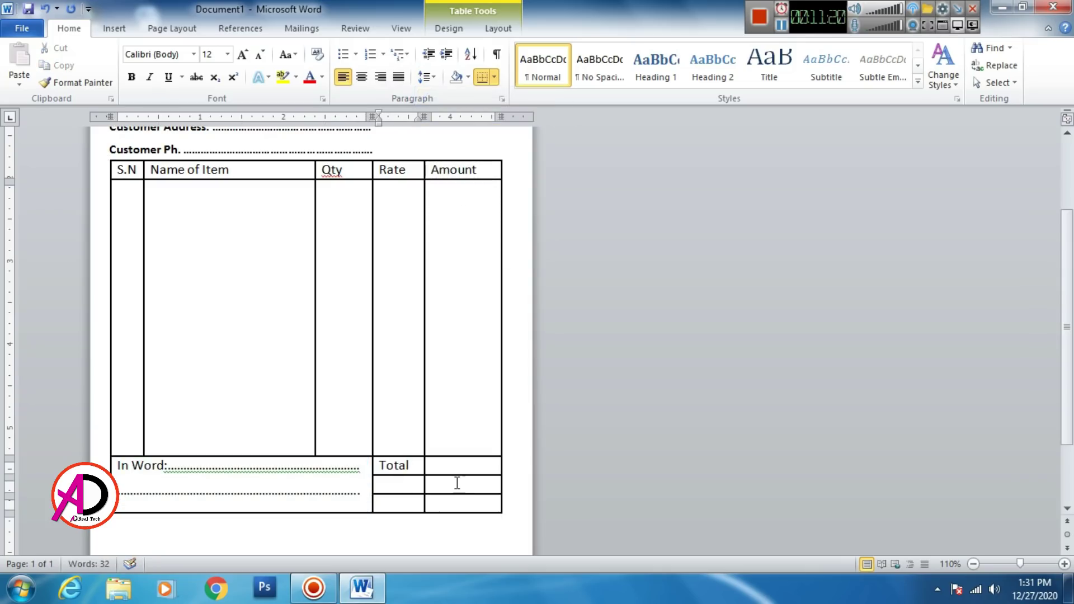
pyautogui.press('Down')
pyautogui.write('Vat')
pyautogui.press('Down')
pyautogui.write('G. To')
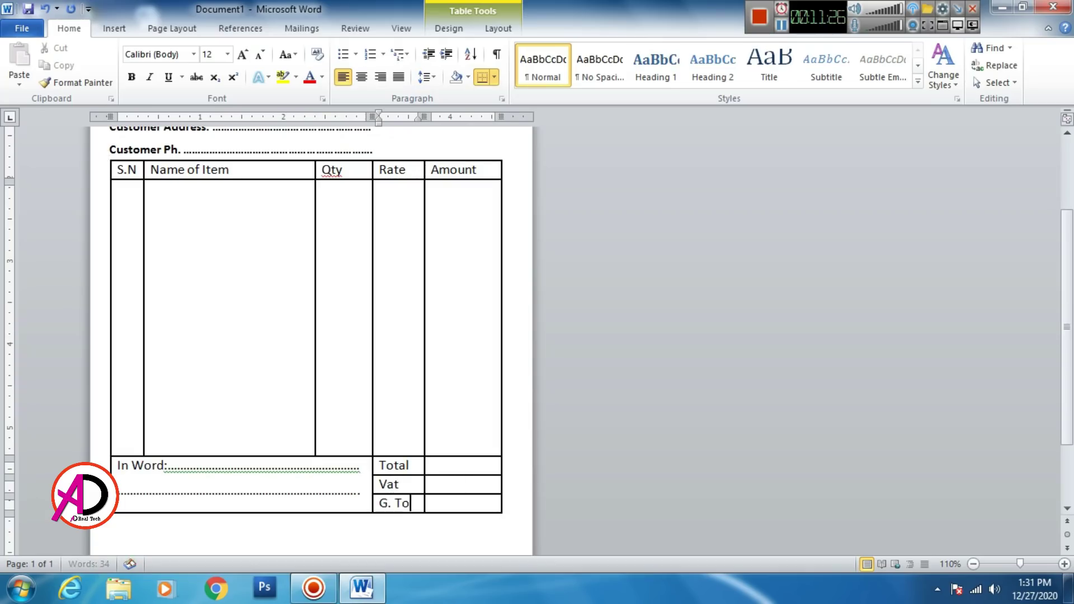
pyautogui.write('tal')
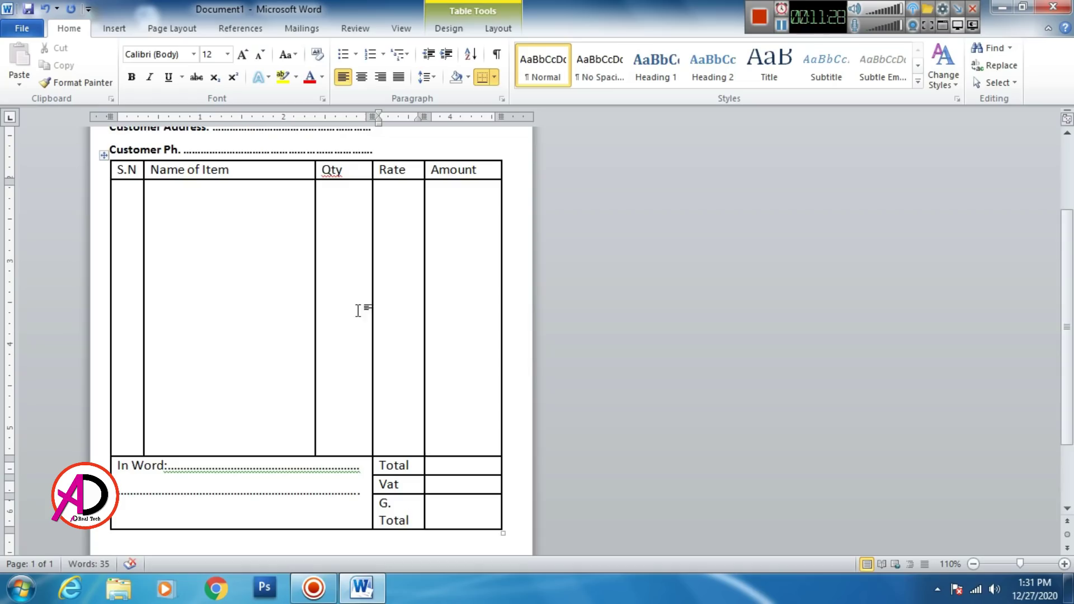
# Step: Drag the ruler's column marker right to widen the Amount column
pyautogui.scroll(2, 434, 175)
pyautogui.moveTo(425, 112); pyautogui.dragTo(434, 112)
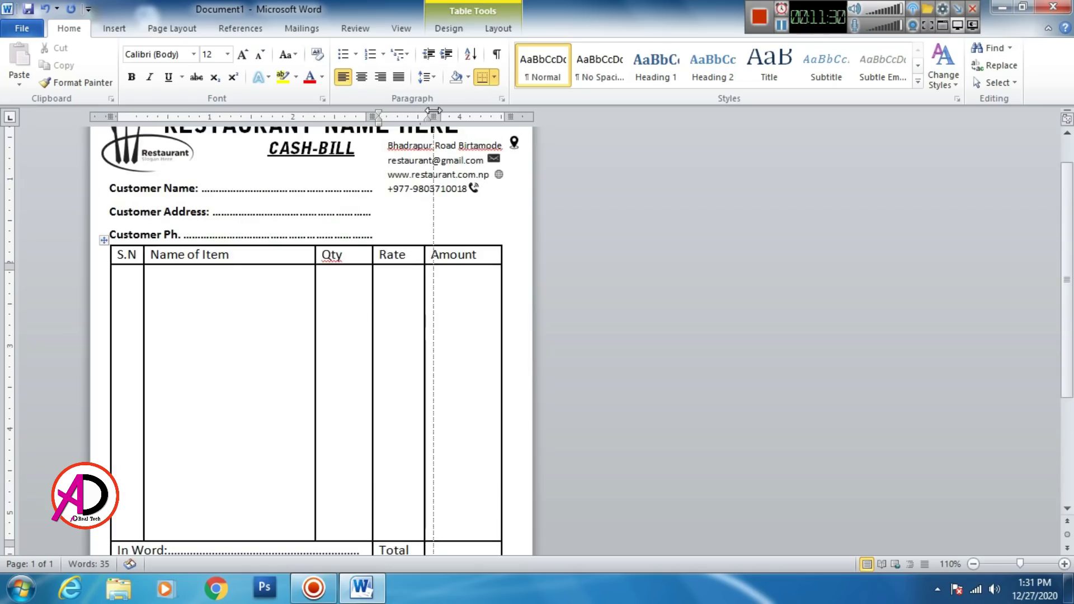
pyautogui.scroll(-3, 434, 258)
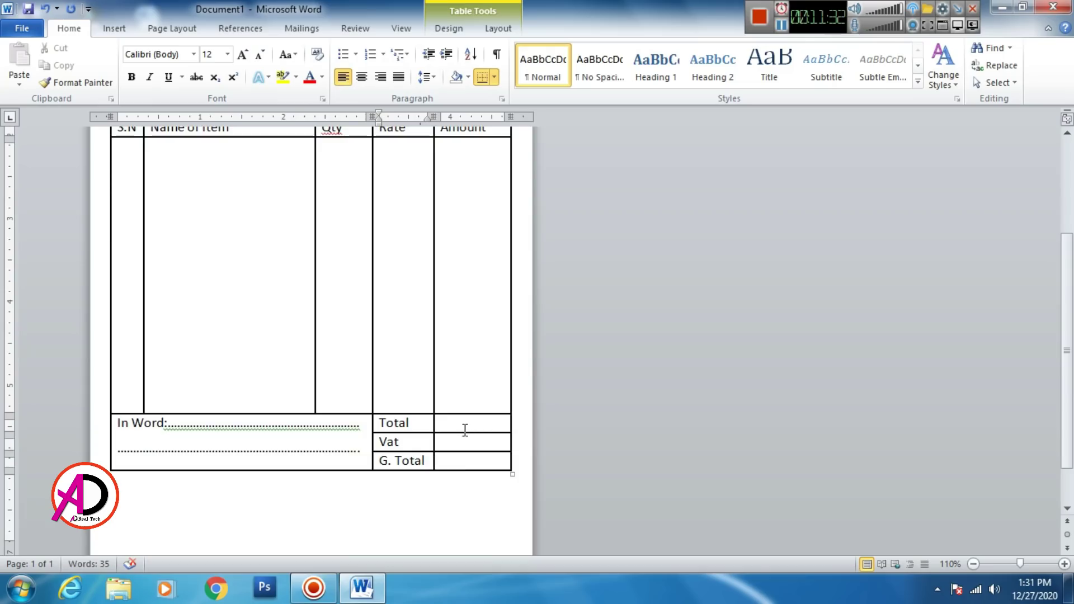
pyautogui.scroll(-1, 455, 422)
pyautogui.click(184, 467)
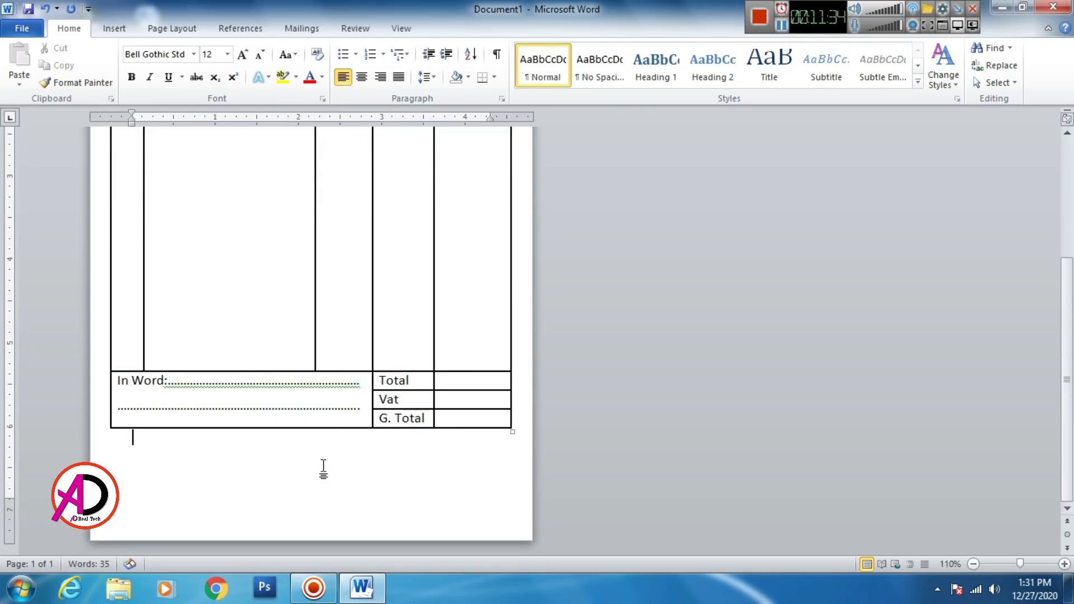
pyautogui.scroll(5, 327, 456)
pyautogui.scroll(-4, 313, 440)
pyautogui.scroll(-4, 313, 440)
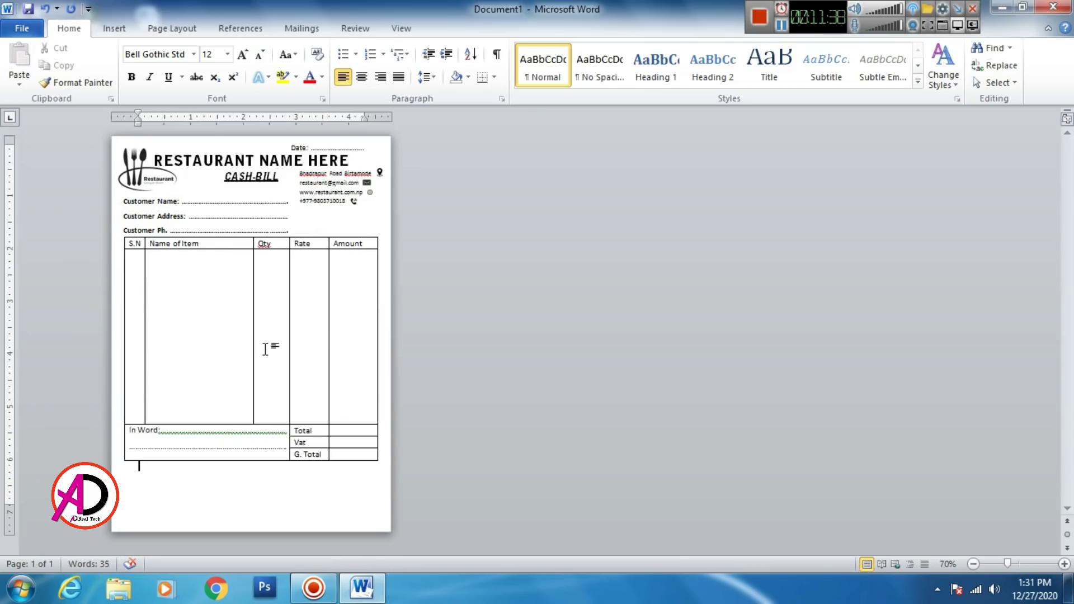
pyautogui.scroll(1, 196, 319)
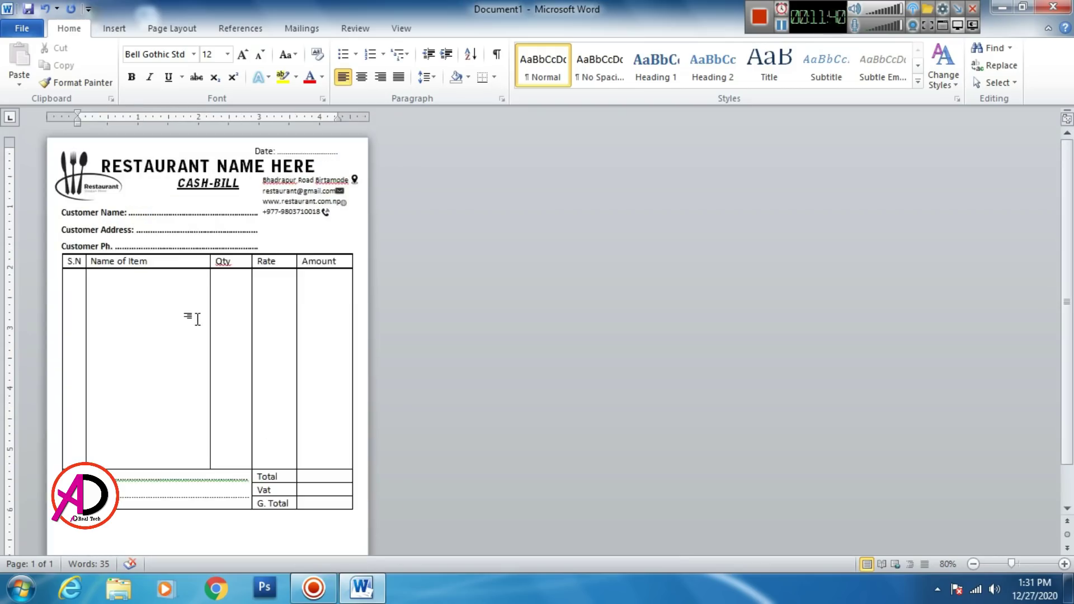
pyautogui.scroll(-1, 197, 323)
pyautogui.scroll(1, 201, 327)
pyautogui.scroll(3, 204, 330)
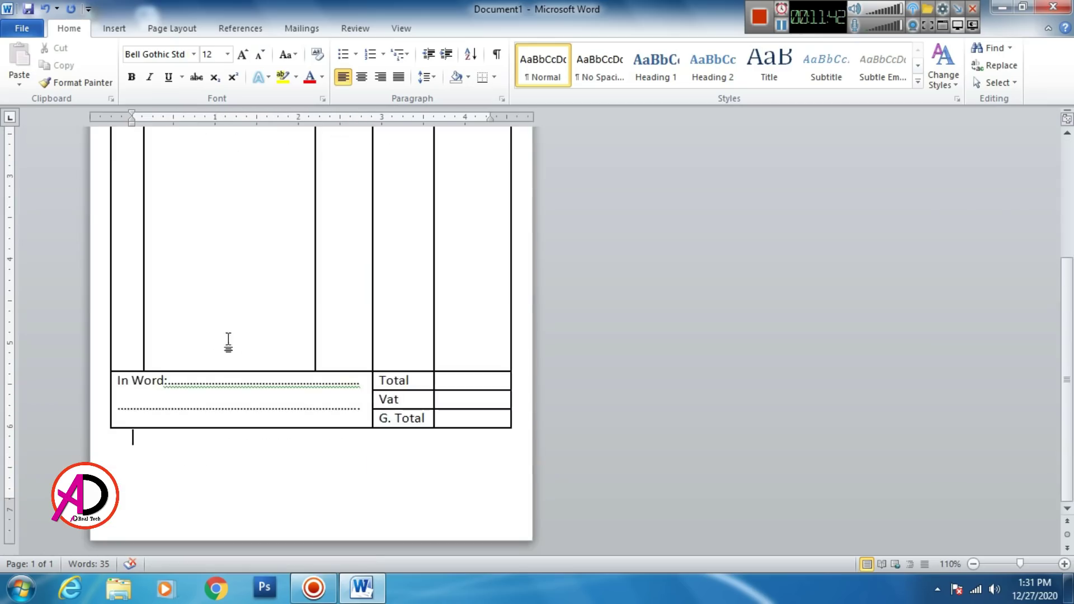
pyautogui.scroll(4, 227, 343)
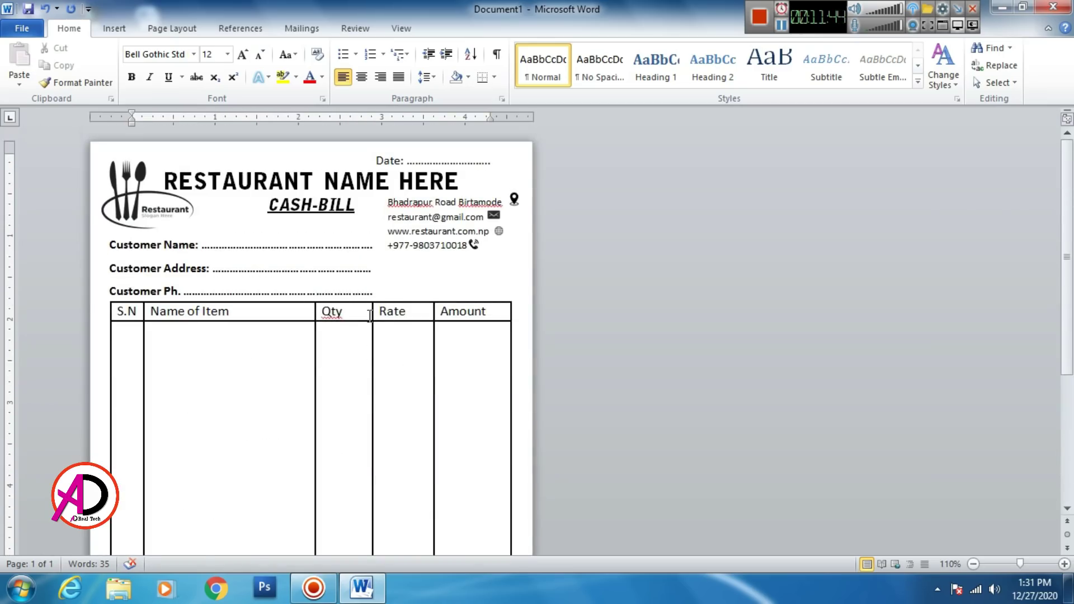
pyautogui.scroll(-1, 251, 328)
pyautogui.scroll(1, 263, 337)
pyautogui.scroll(-1, 416, 289)
pyautogui.scroll(1, 411, 296)
pyautogui.scroll(-3, 407, 311)
pyautogui.scroll(2, 408, 311)
pyautogui.scroll(-3, 403, 331)
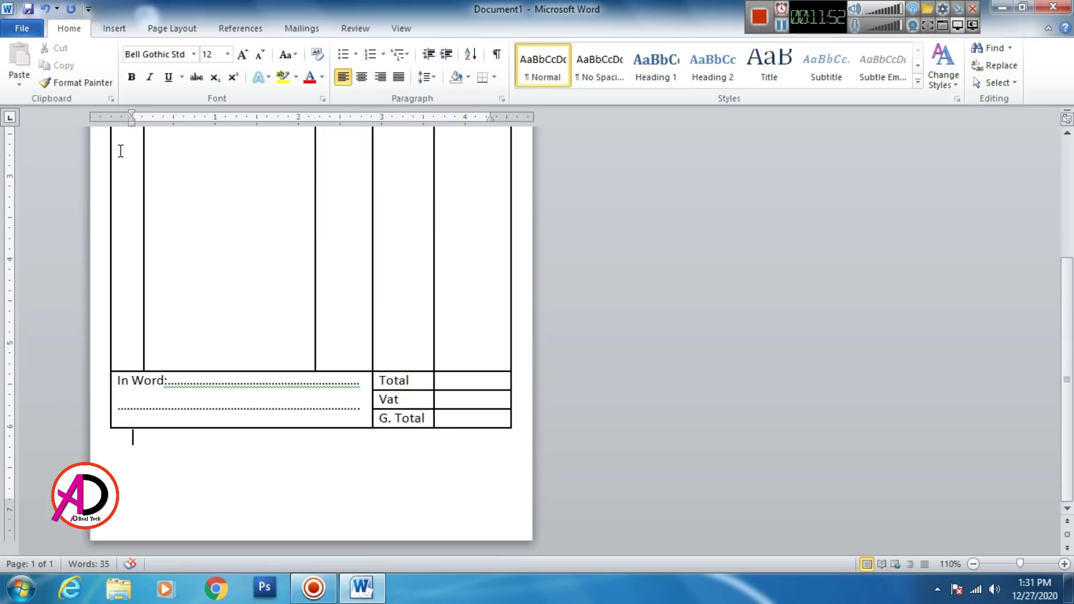
# Step: Draw a text box below the totals table with No Spacing style and centred text
pyautogui.click(101, 28)
pyautogui.click(237, 85)
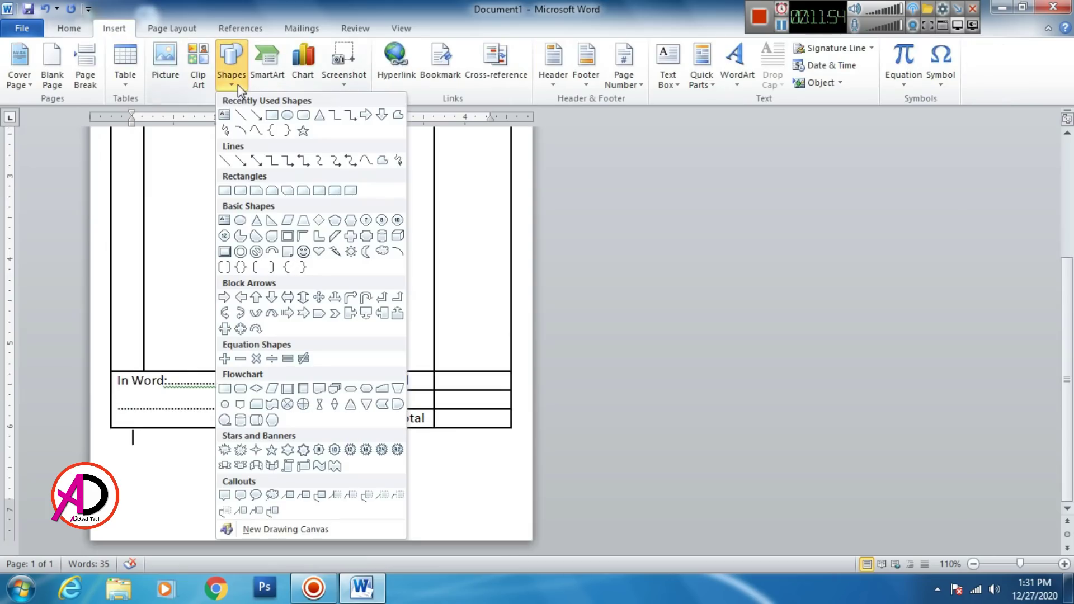
pyautogui.click(224, 115)
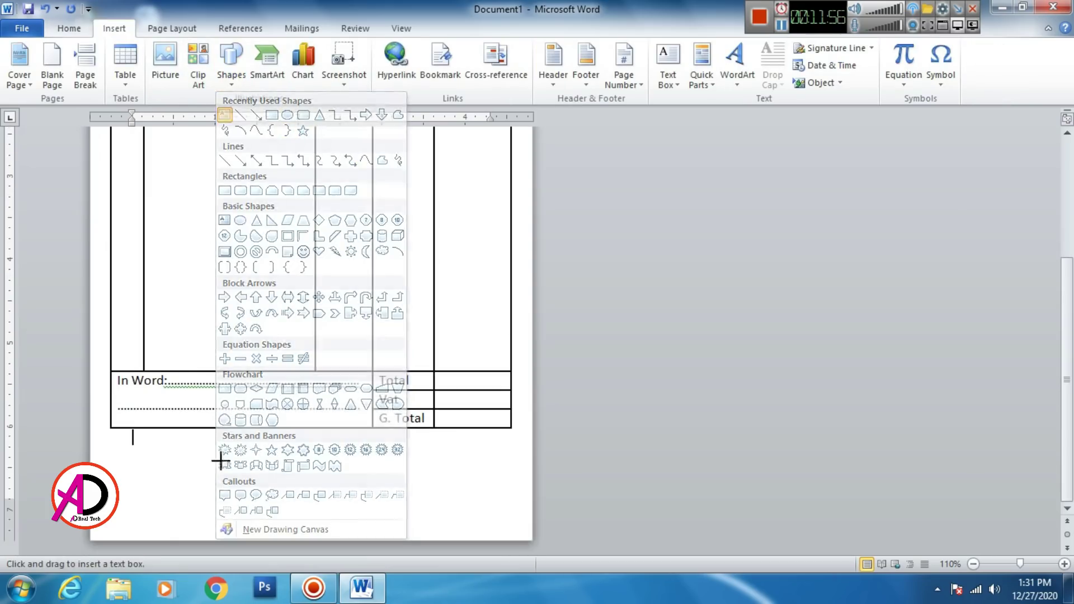
pyautogui.moveTo(110, 473)
pyautogui.mouseDown()
pyautogui.moveTo(210, 525)
pyautogui.moveTo(252, 527)
pyautogui.mouseUp()
pyautogui.click(82, 31)
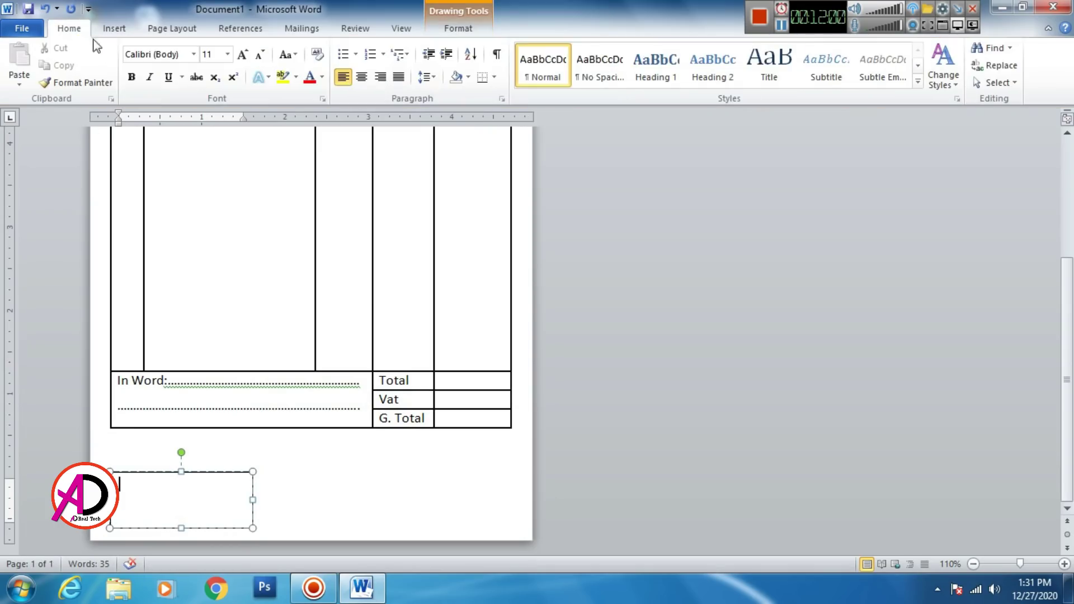
pyautogui.click(593, 76)
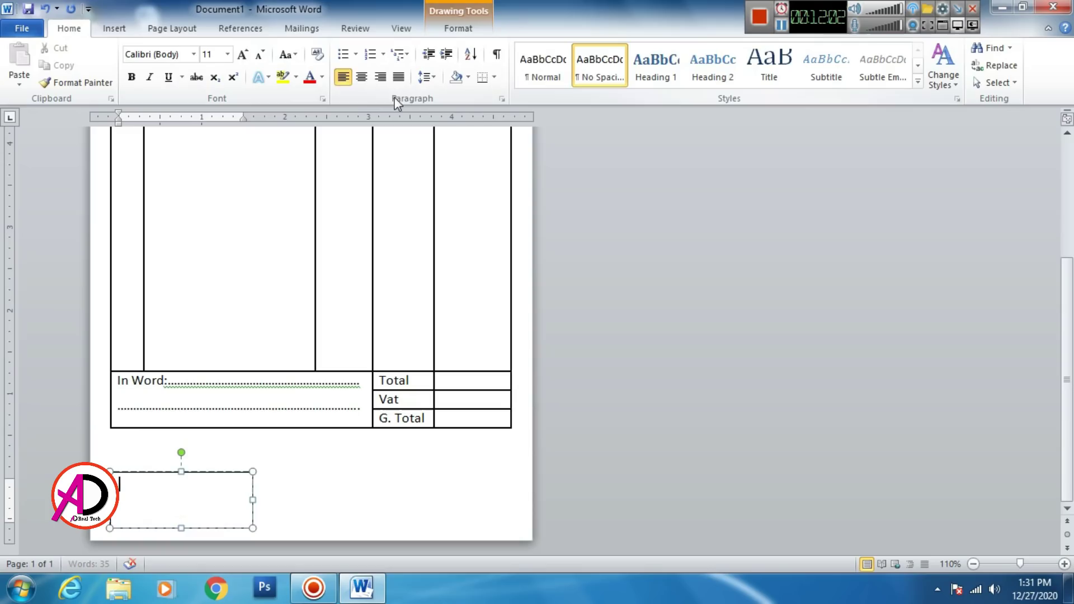
pyautogui.click(361, 77)
# Step: Type a signature line and the caption 'Receiver Signature' in the box
pyautogui.write('___________________________')
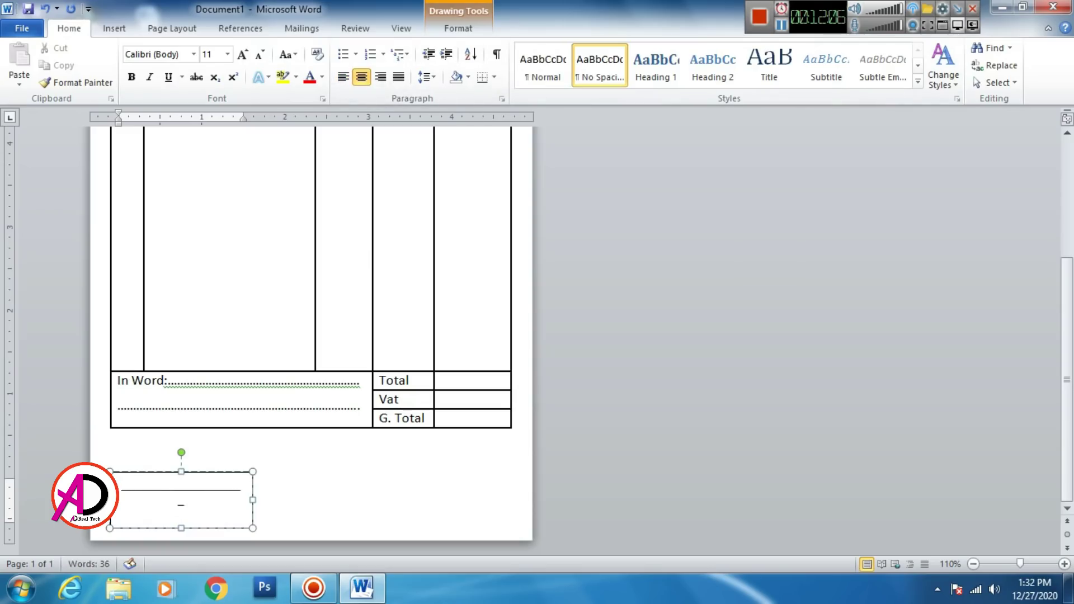
pyautogui.press('Return')
pyautogui.hotkey('ctrl', 'z')
pyautogui.write('Reciver s')
pyautogui.press('BackSpace')
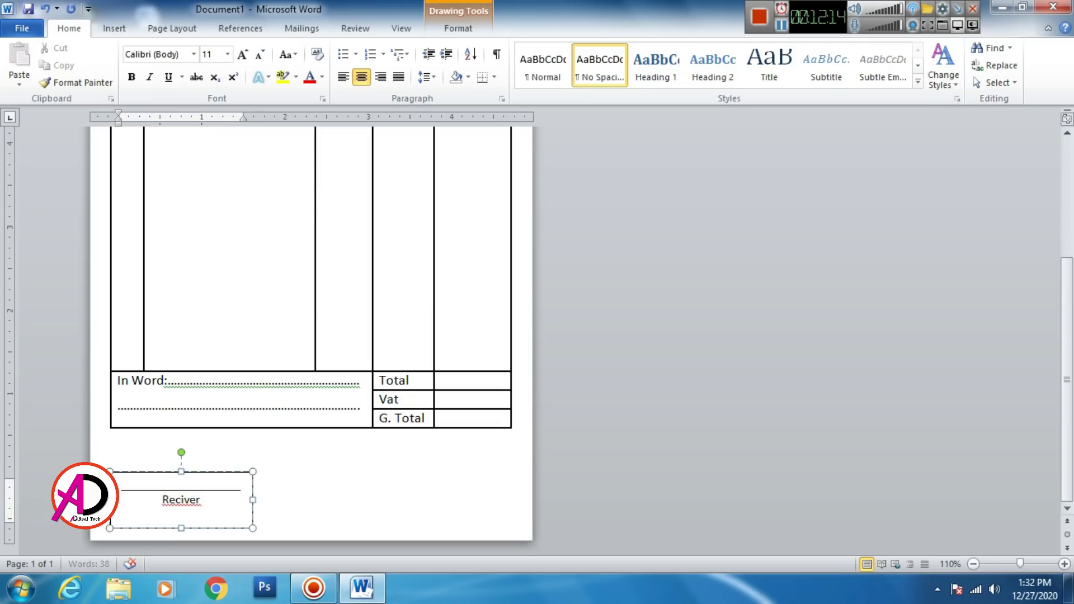
pyautogui.write('Sig')
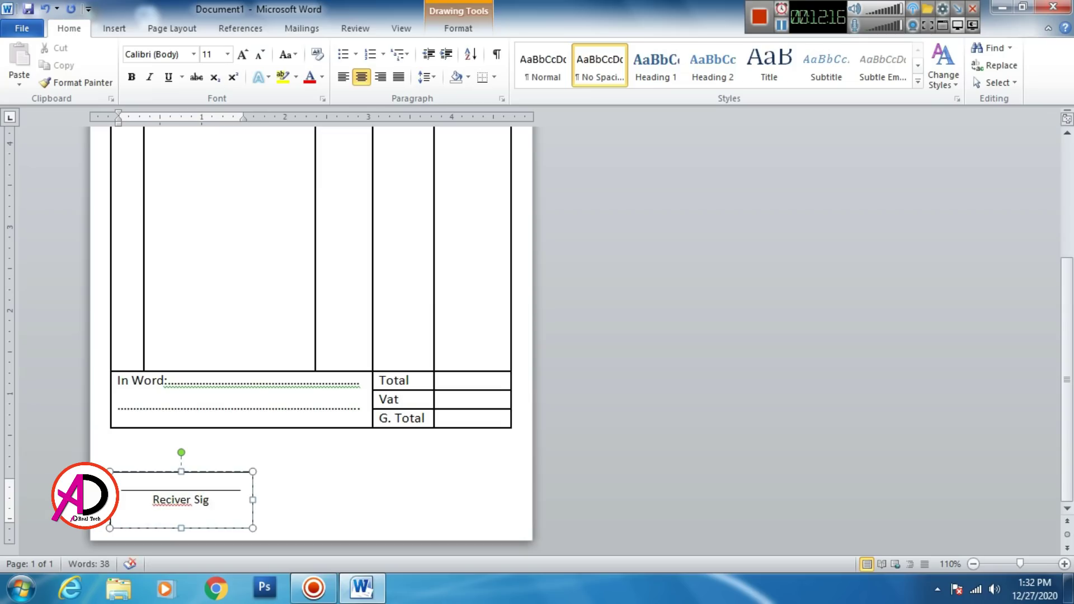
pyautogui.write('nature')
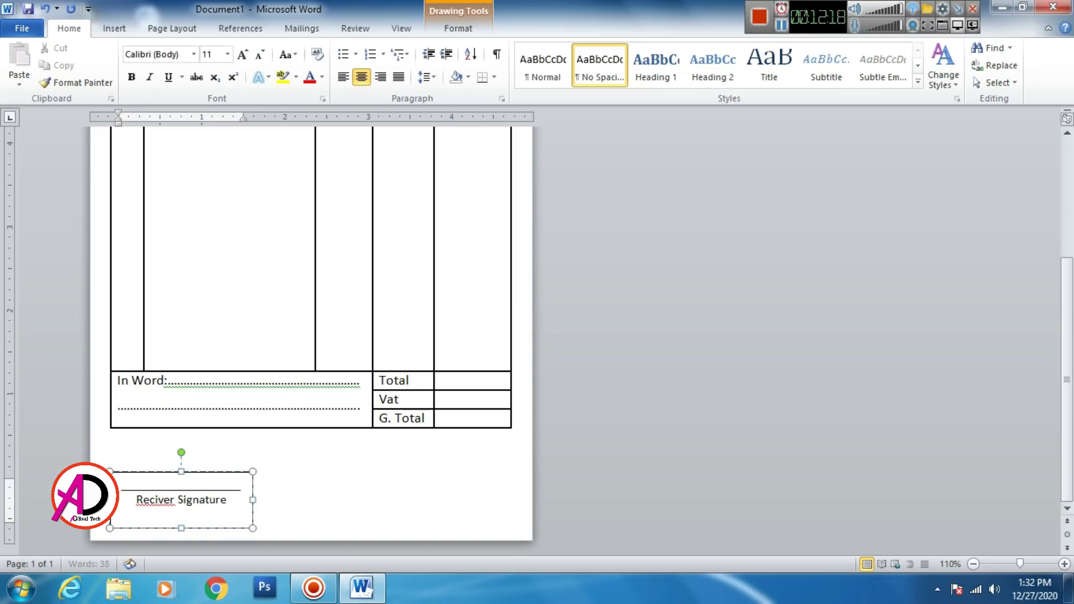
pyautogui.rightClick(146, 502)
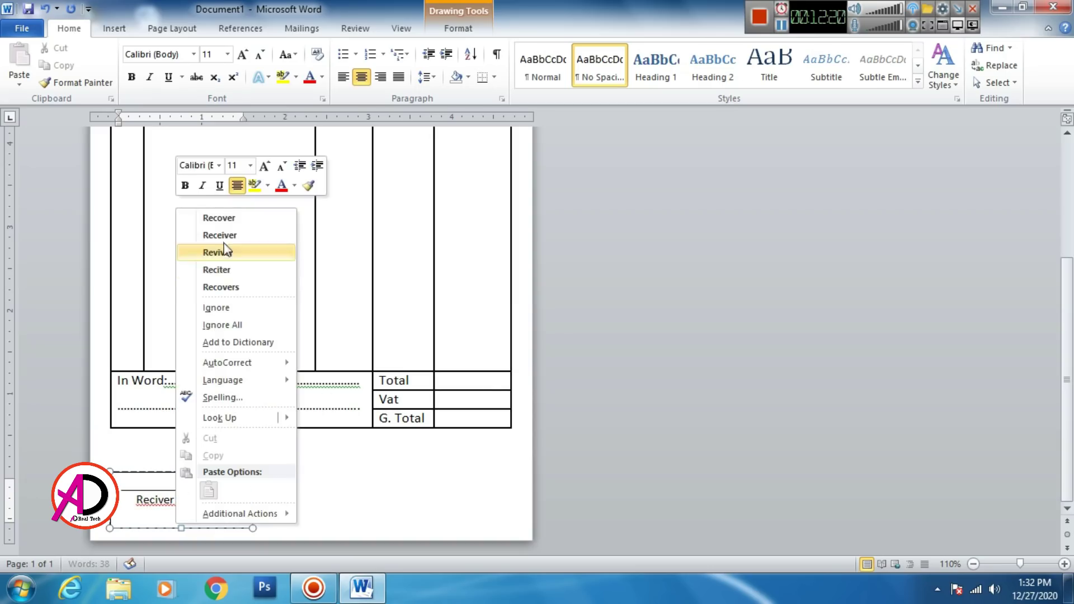
pyautogui.click(233, 239)
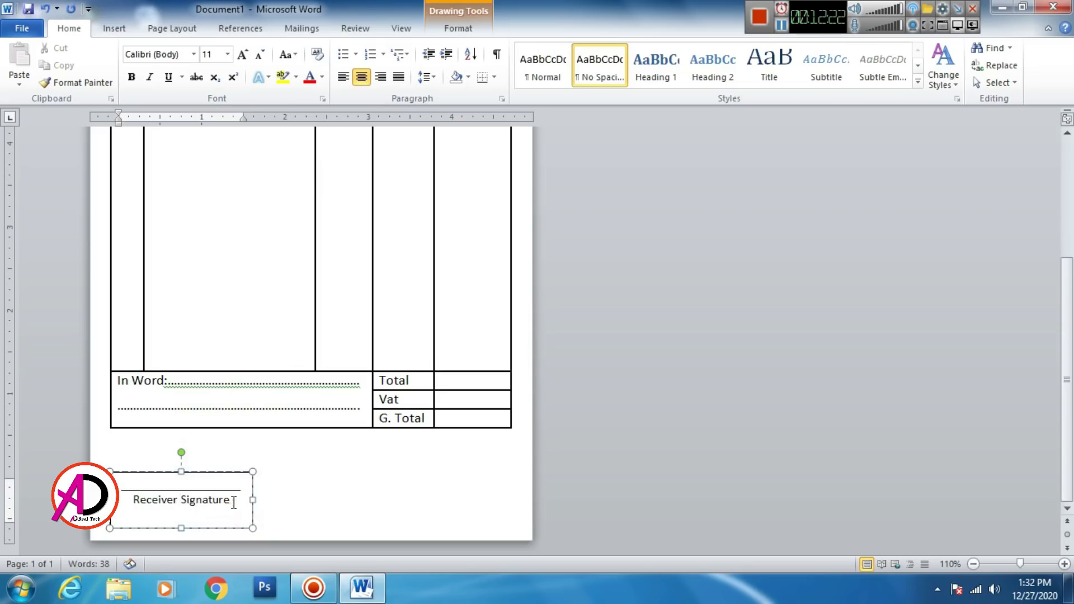
# Step: Make the box text 12 pt with a bold caption, widen the box, and duplicate it
pyautogui.moveTo(233, 501)
pyautogui.mouseDown()
pyautogui.moveTo(132, 500)
pyautogui.moveTo(123, 485)
pyautogui.mouseUp()
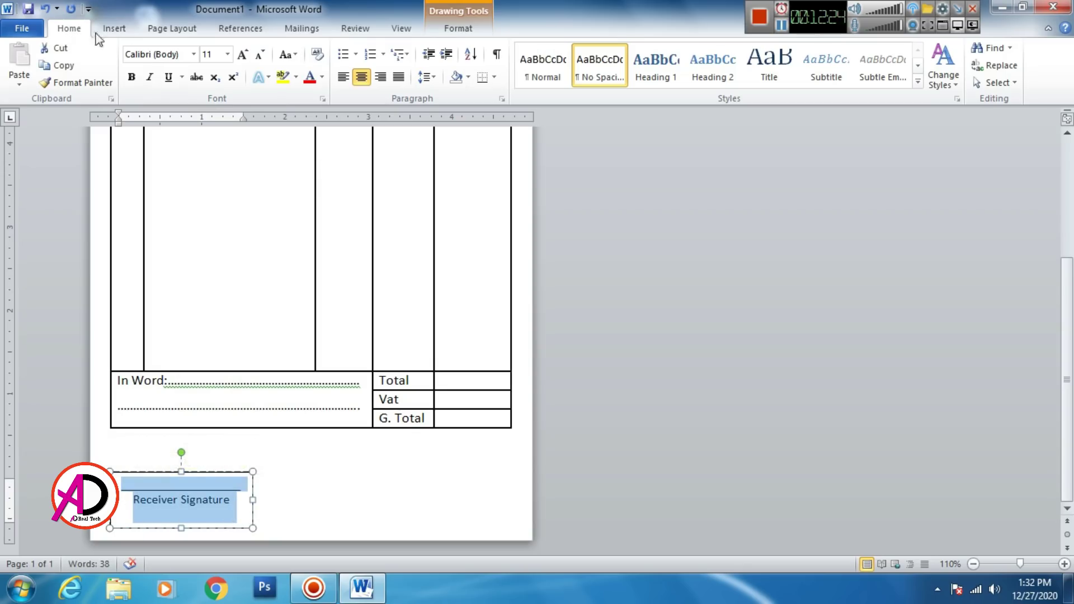
pyautogui.click(243, 54)
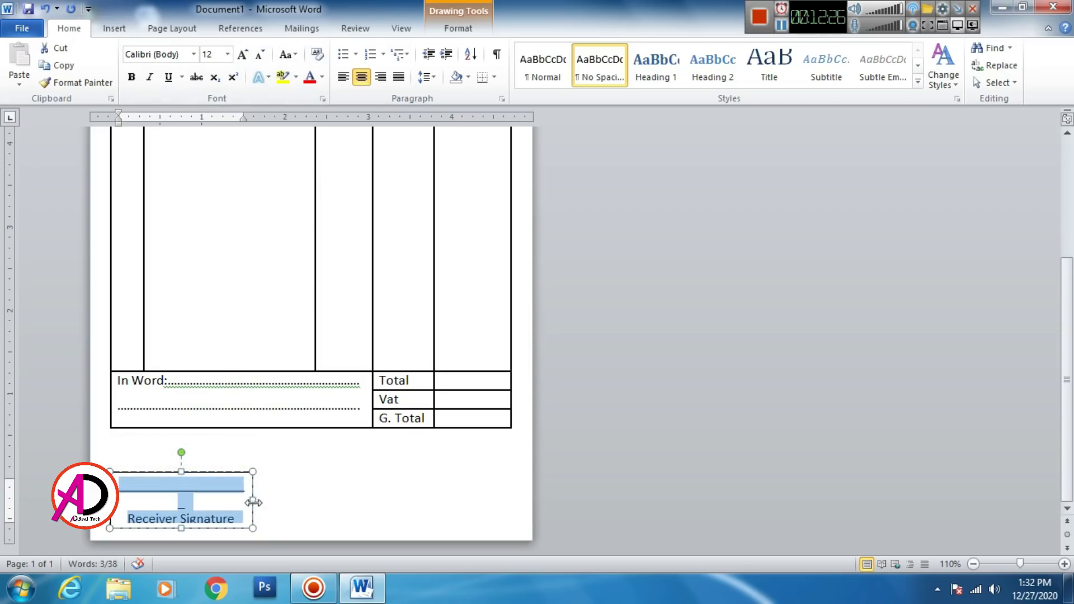
pyautogui.moveTo(253, 499); pyautogui.dragTo(263, 500)
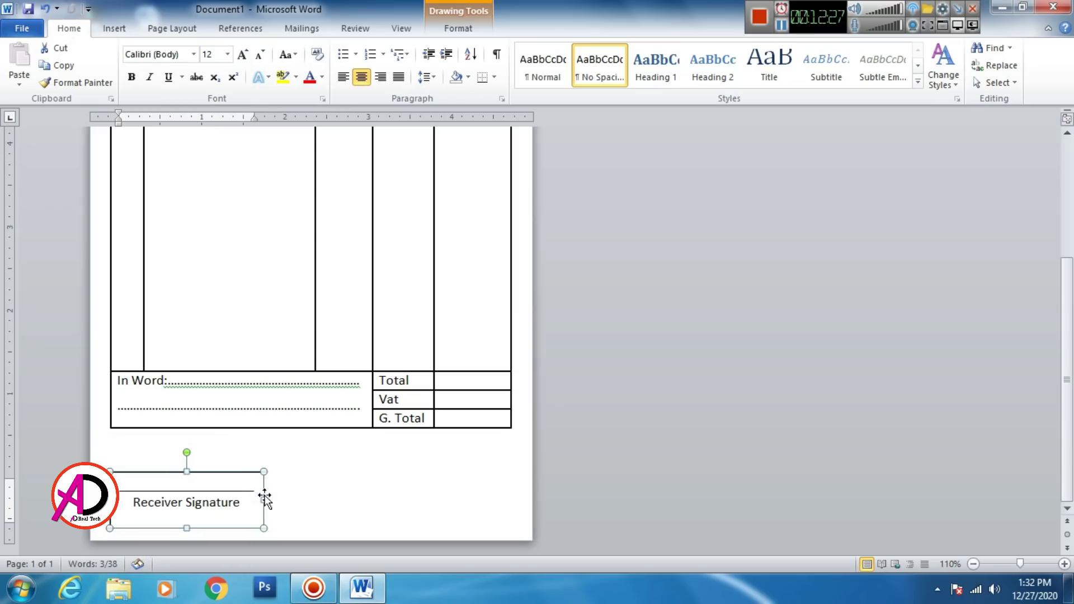
pyautogui.click(132, 76)
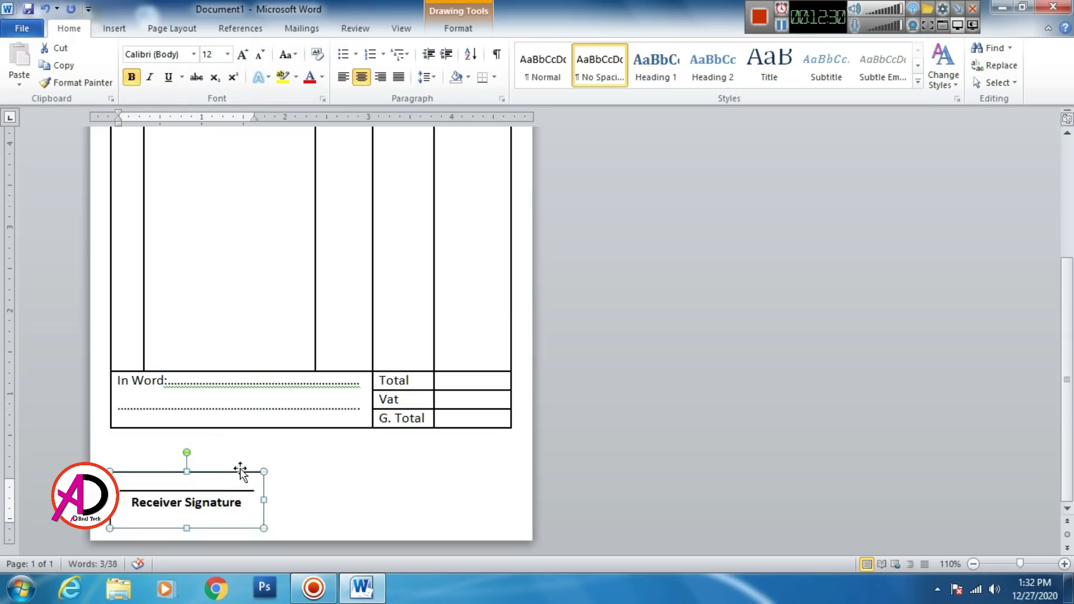
pyautogui.hotkey('ctrl', 'v')
pyautogui.moveTo(256, 488)
pyautogui.mouseDown()
pyautogui.moveTo(274, 474)
pyautogui.moveTo(491, 460)
pyautogui.moveTo(489, 468)
pyautogui.mouseUp()
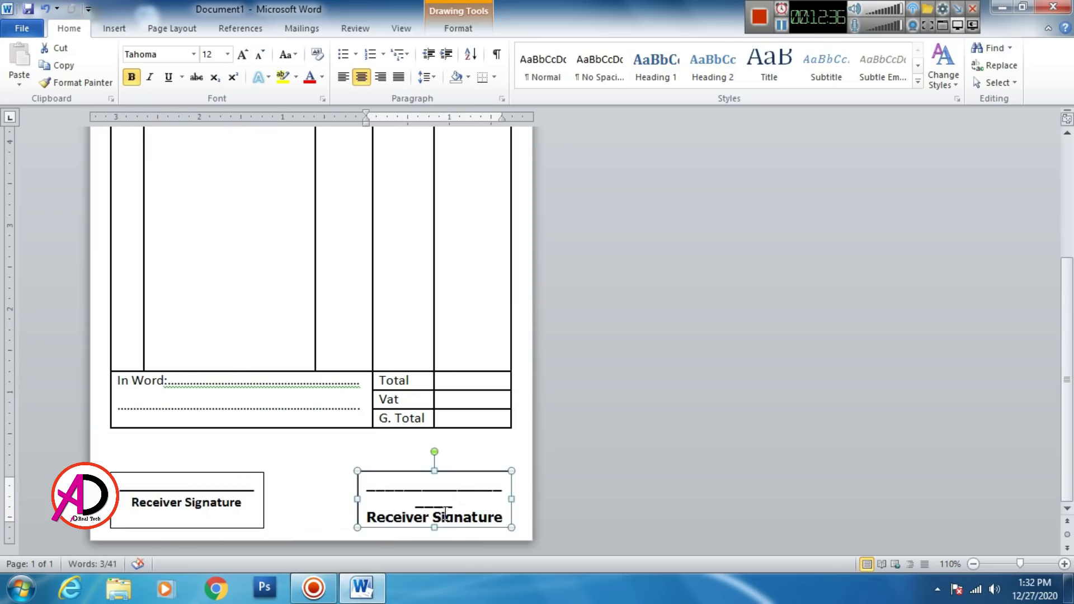
# Step: Place the copied box on the right beneath the totals and set its font to Calibri
pyautogui.hotkey('ctrl', 'z')
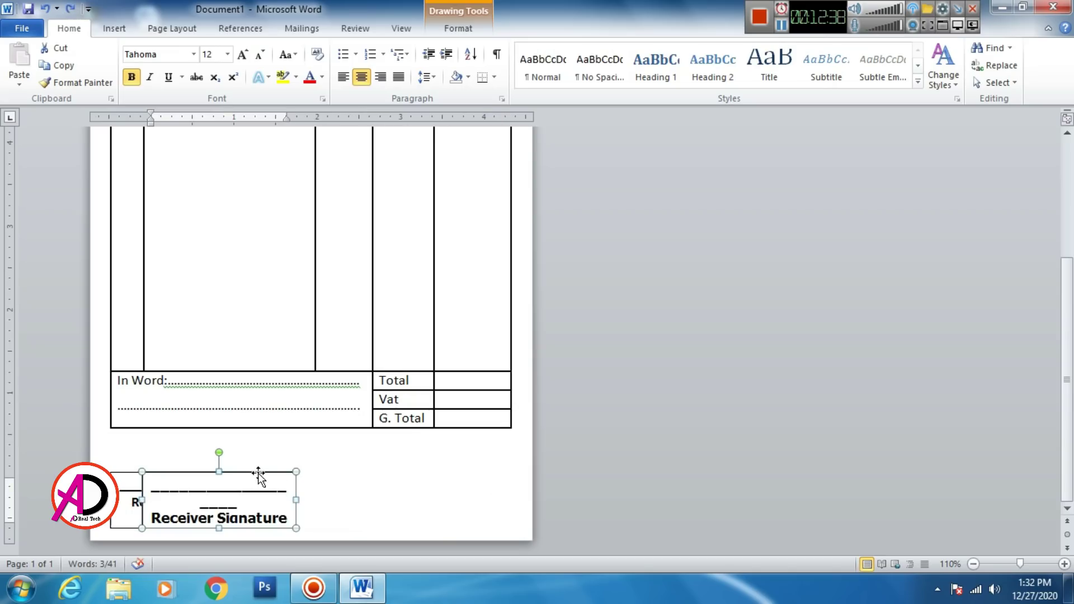
pyautogui.moveTo(259, 472)
pyautogui.mouseDown()
pyautogui.moveTo(460, 462)
pyautogui.moveTo(474, 472)
pyautogui.mouseUp()
pyautogui.click(193, 54)
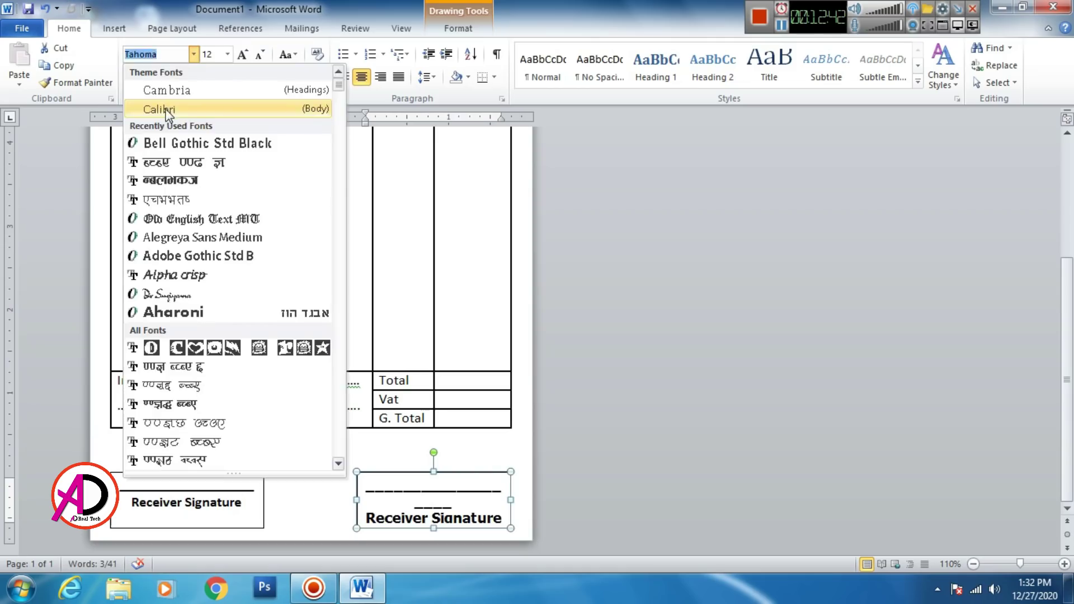
pyautogui.click(168, 109)
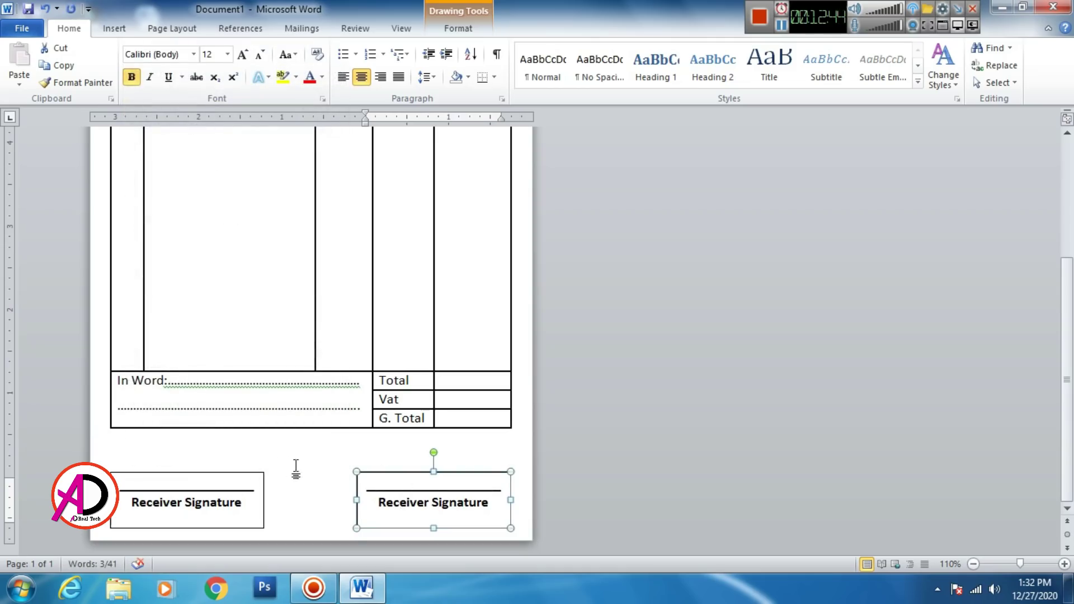
# Step: Replace 'Receiver' with 'Giver' so the right box reads 'Giver Signature'
pyautogui.click(295, 468)
pyautogui.click(429, 474)
pyautogui.click(425, 499)
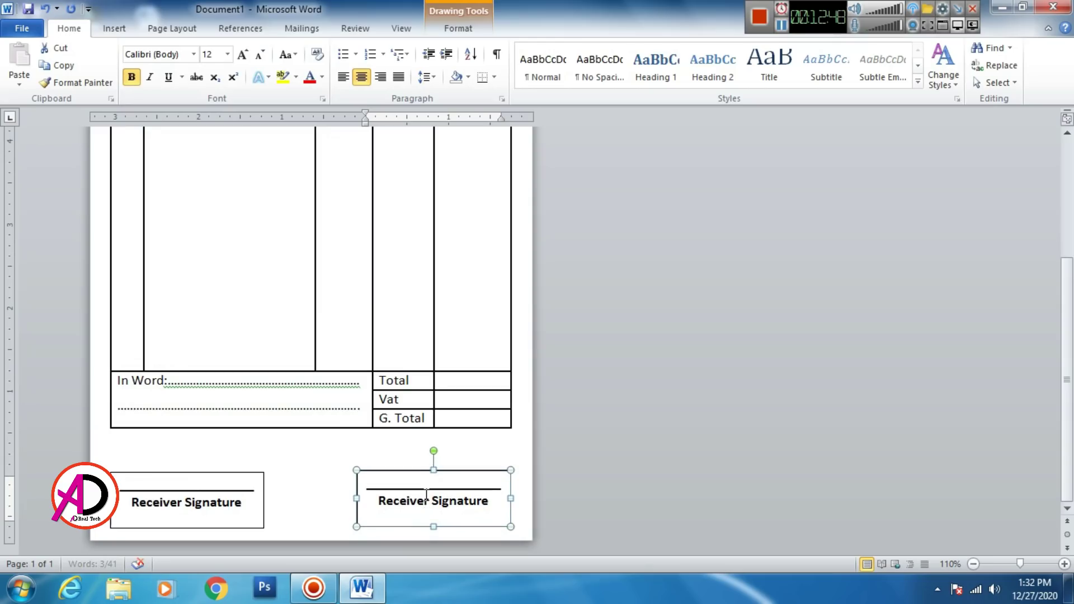
pyautogui.click(380, 502)
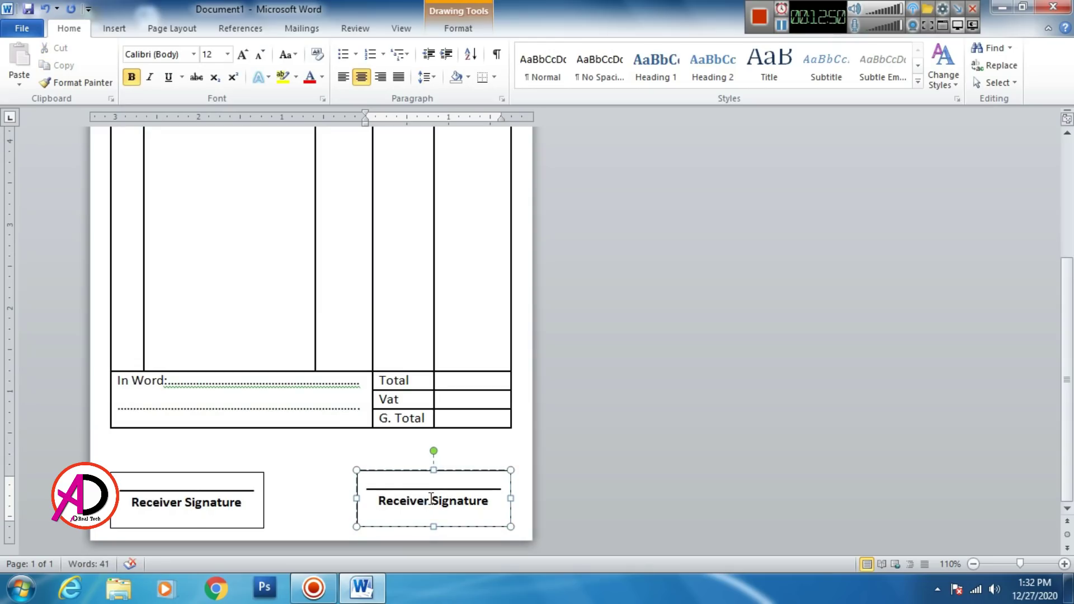
pyautogui.moveTo(431, 499); pyautogui.dragTo(374, 498)
pyautogui.write('G')
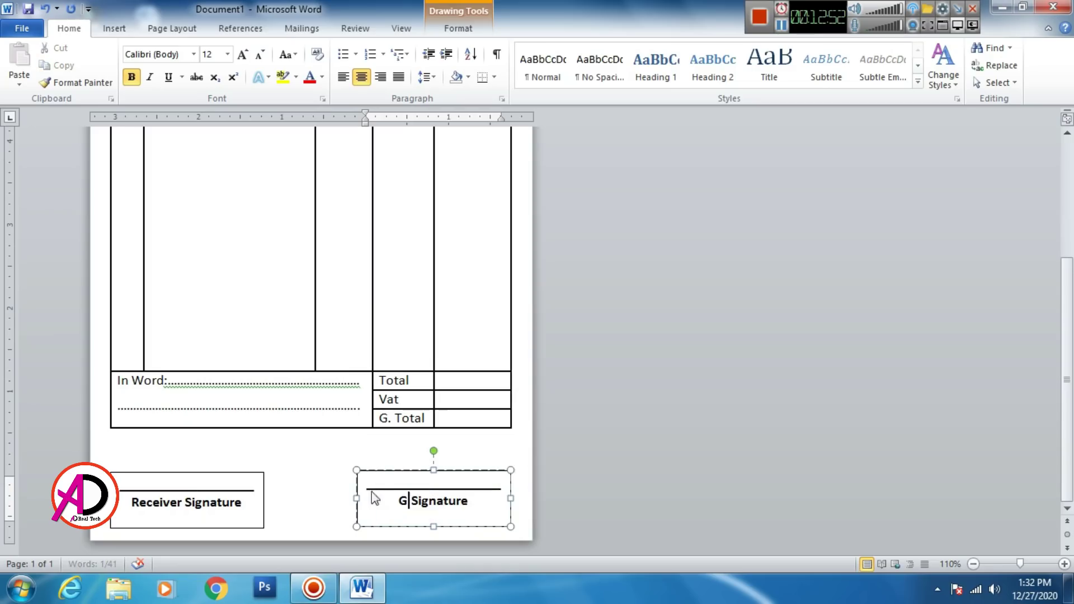
pyautogui.write('iver')
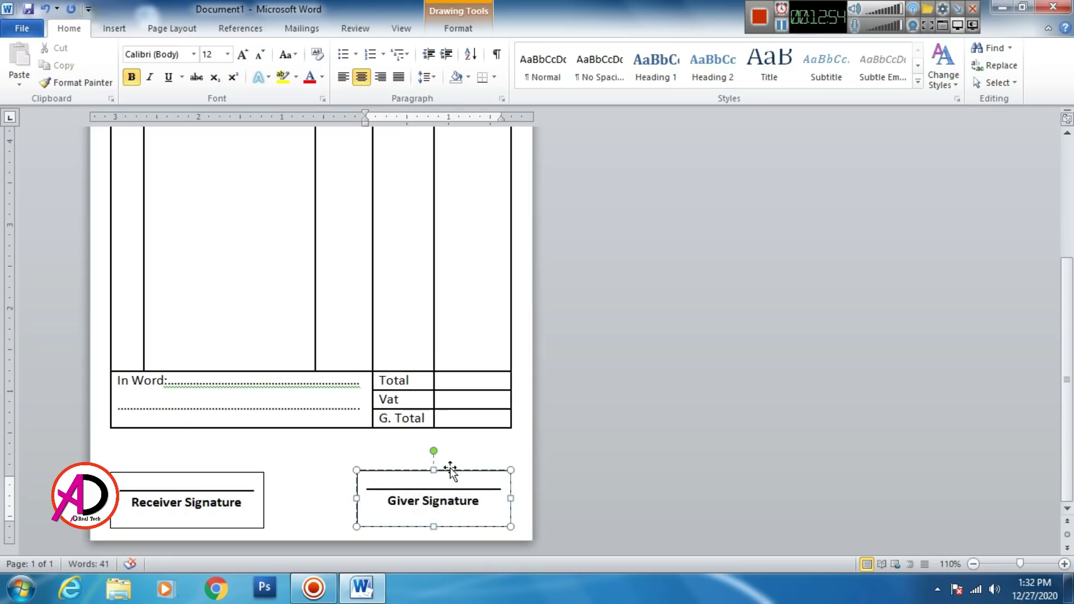
pyautogui.click(451, 471)
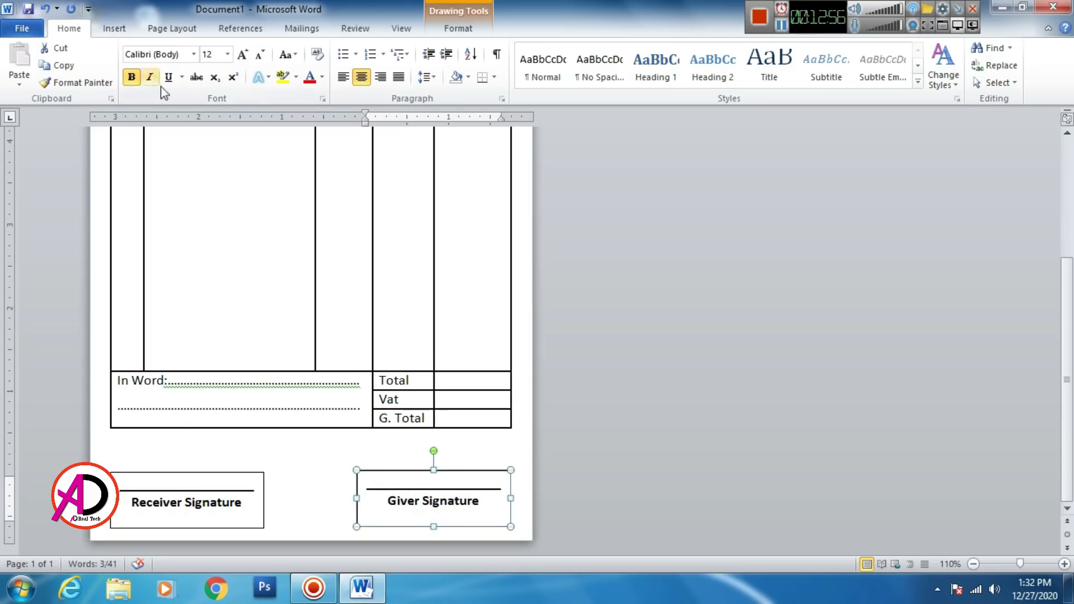
pyautogui.click(458, 28)
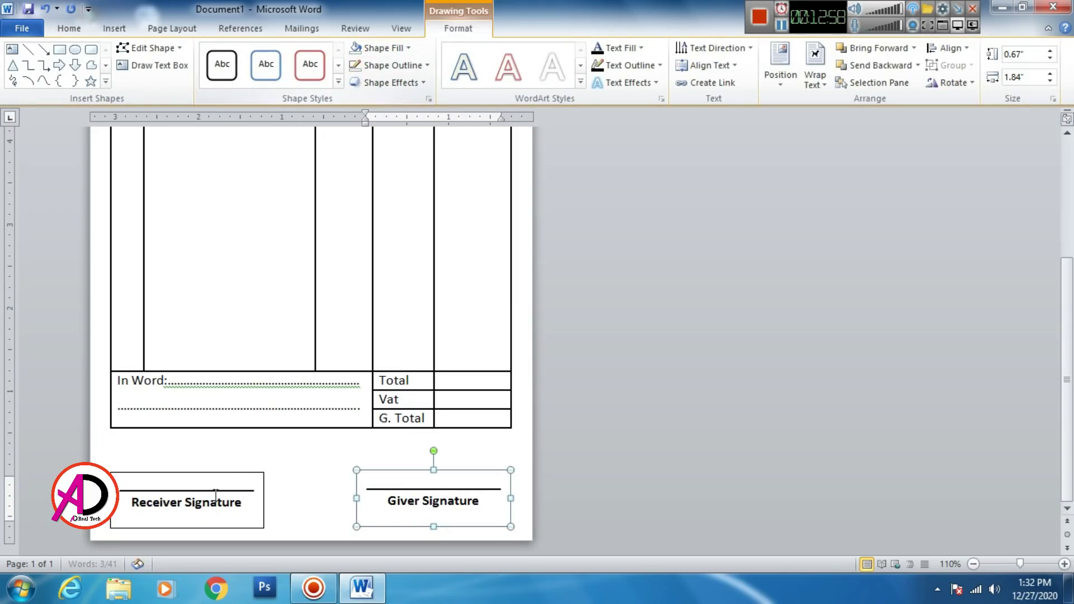
pyautogui.click(210, 472)
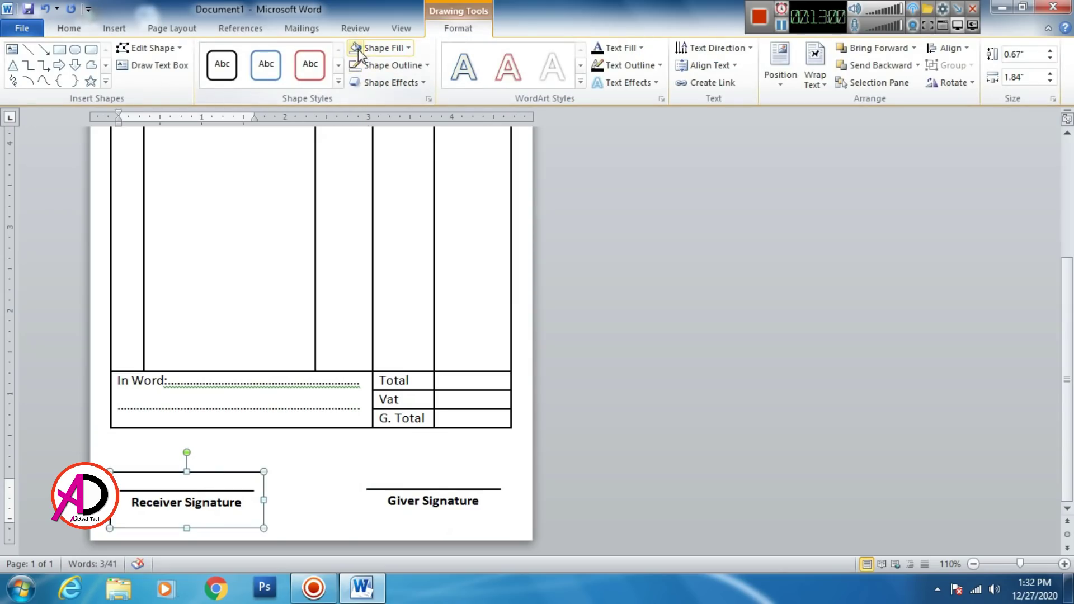
pyautogui.click(506, 506)
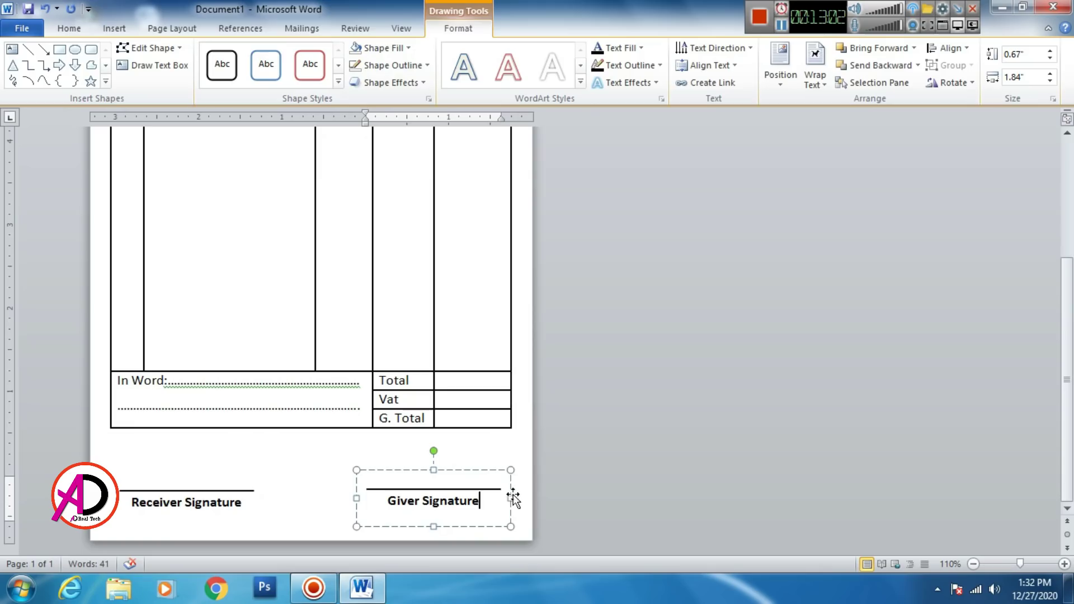
pyautogui.click(515, 445)
pyautogui.keyDown('ctrl'); pyautogui.scroll(-7, 522, 445); pyautogui.keyUp('ctrl')
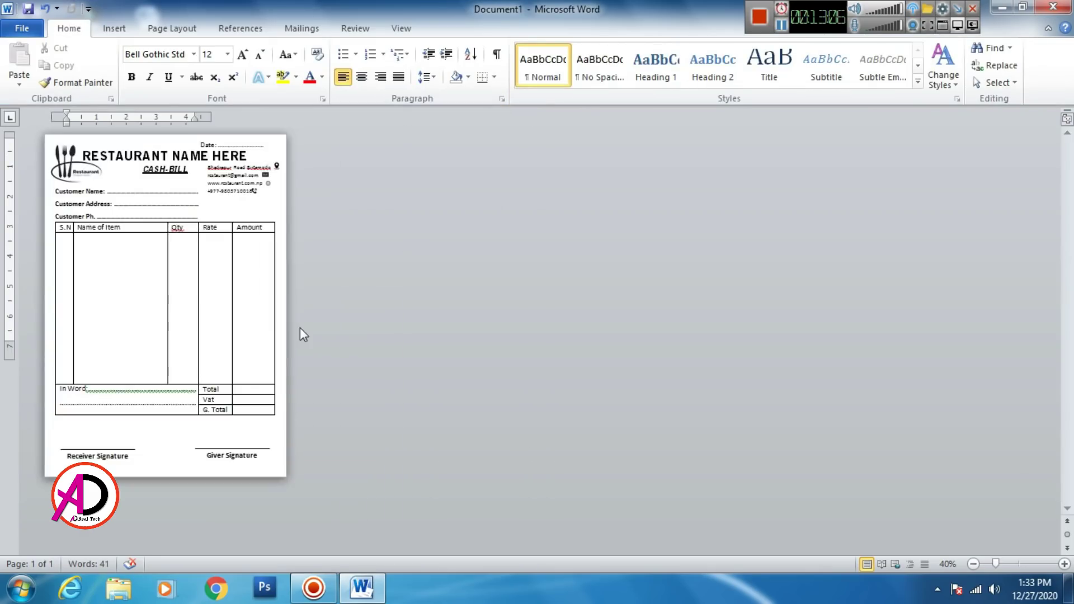
# Step: Make the S.N through Amount header labels bold, italic and centred
pyautogui.scroll(3, 185, 314)
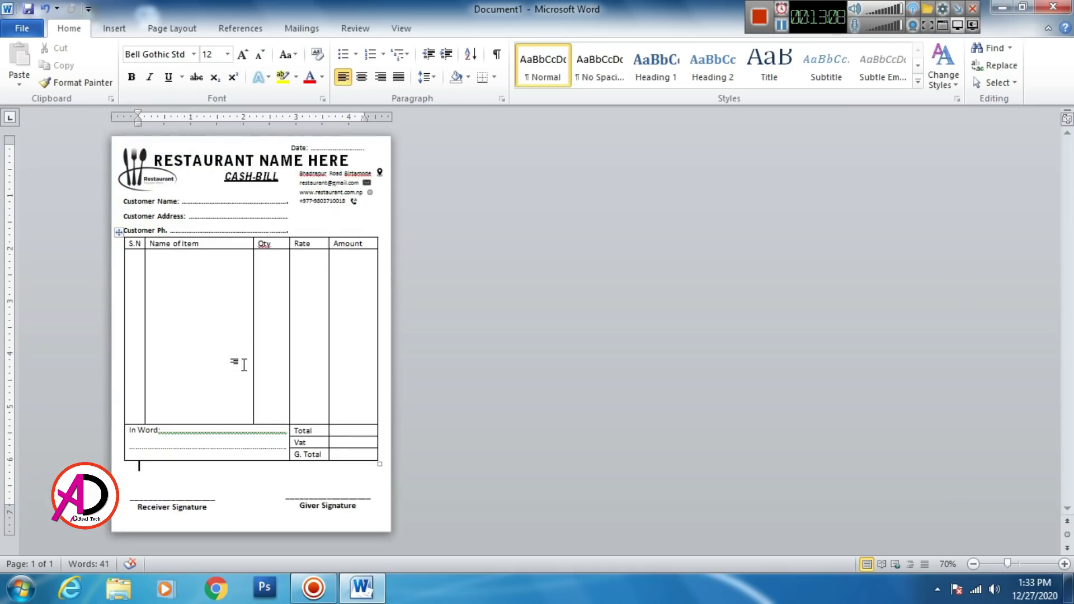
pyautogui.click(228, 216)
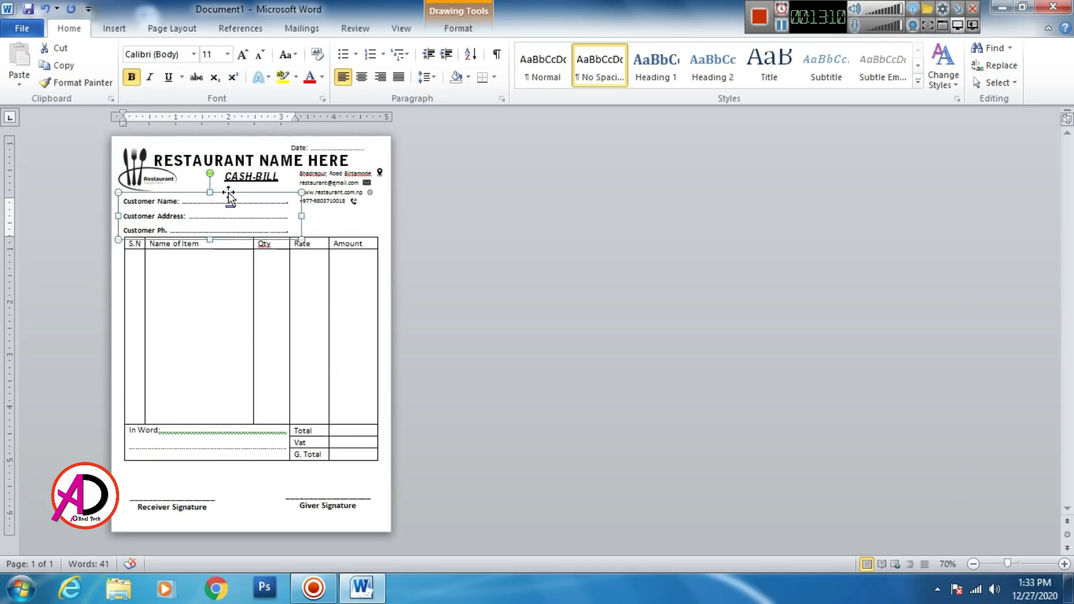
pyautogui.click(524, 280)
pyautogui.scroll(5, 280, 310)
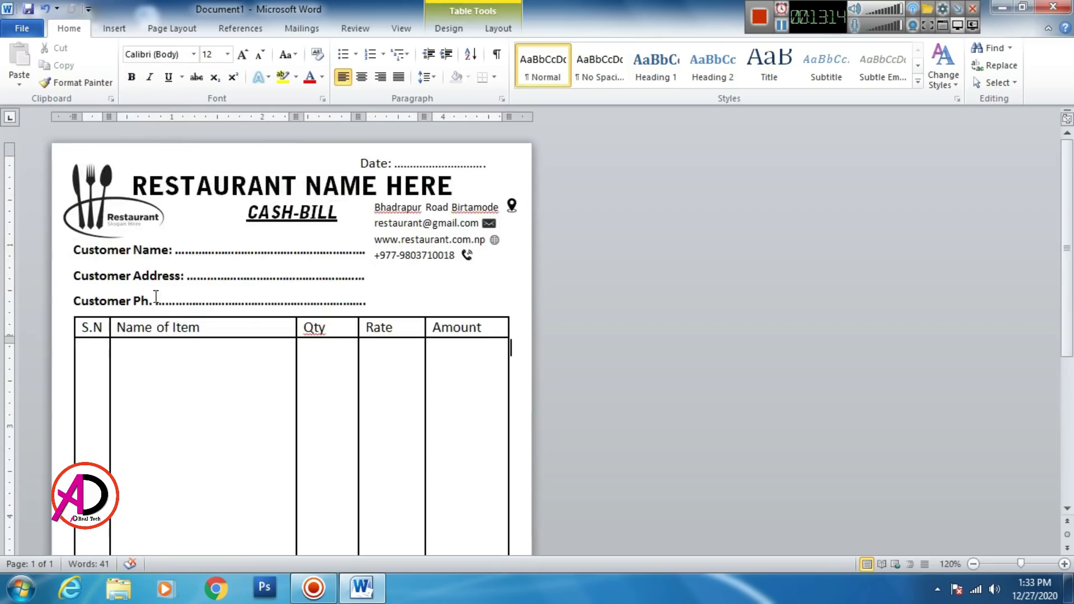
pyautogui.moveTo(90, 328); pyautogui.dragTo(481, 330)
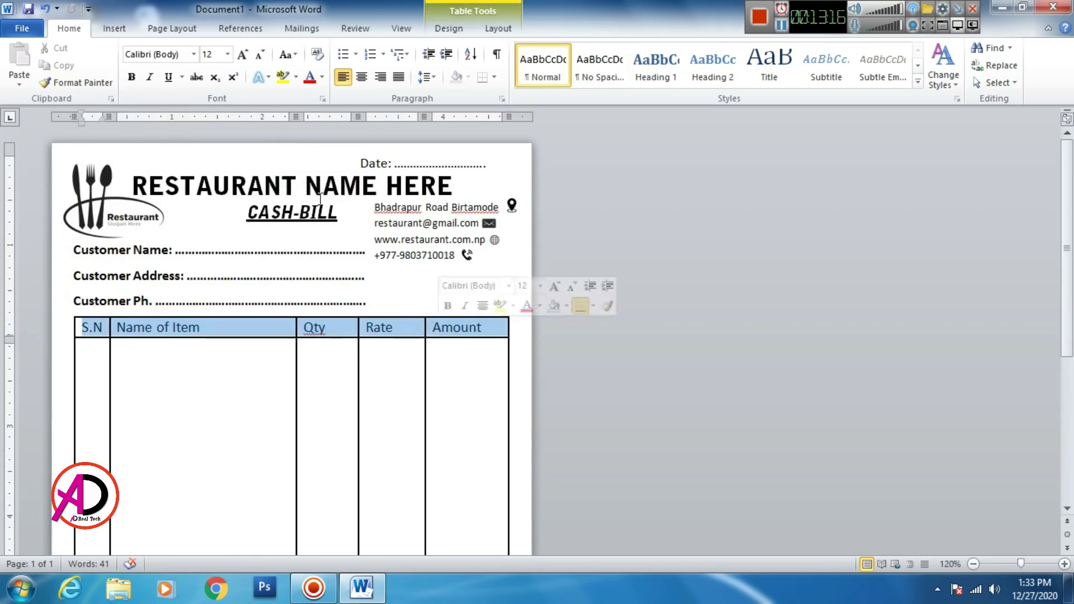
pyautogui.click(133, 77)
pyautogui.click(361, 77)
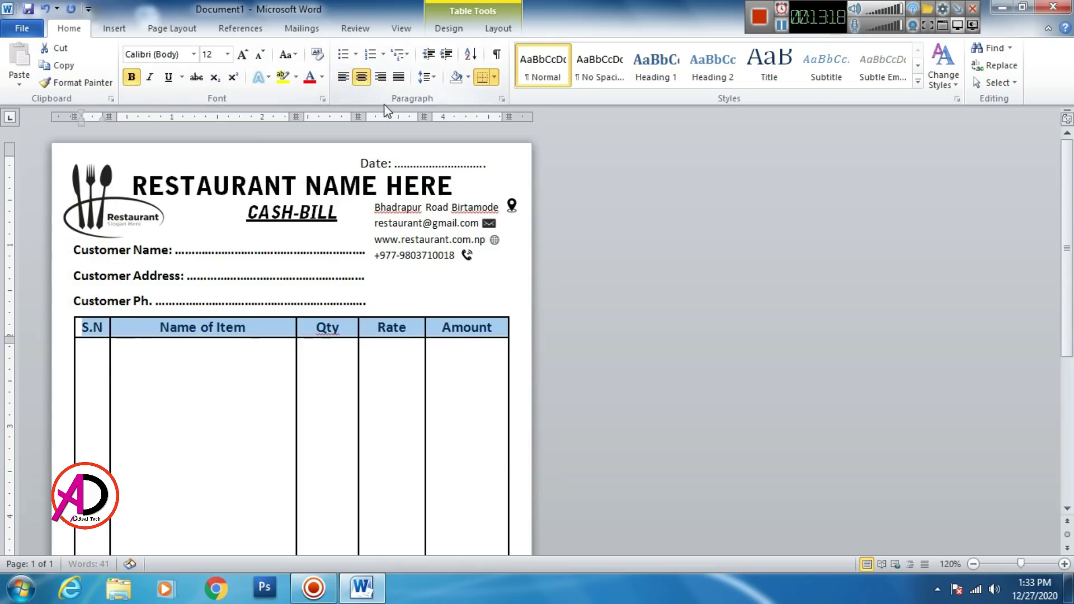
pyautogui.click(150, 78)
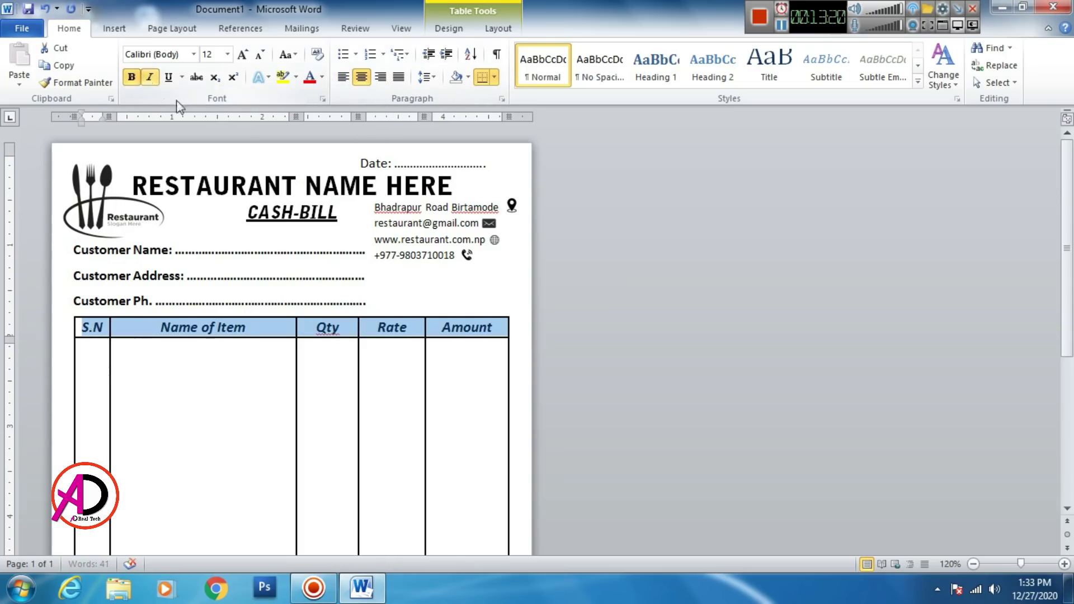
pyautogui.click(406, 371)
# Step: Drag the row border above In Word down to lengthen the item rows
pyautogui.scroll(4, 419, 358)
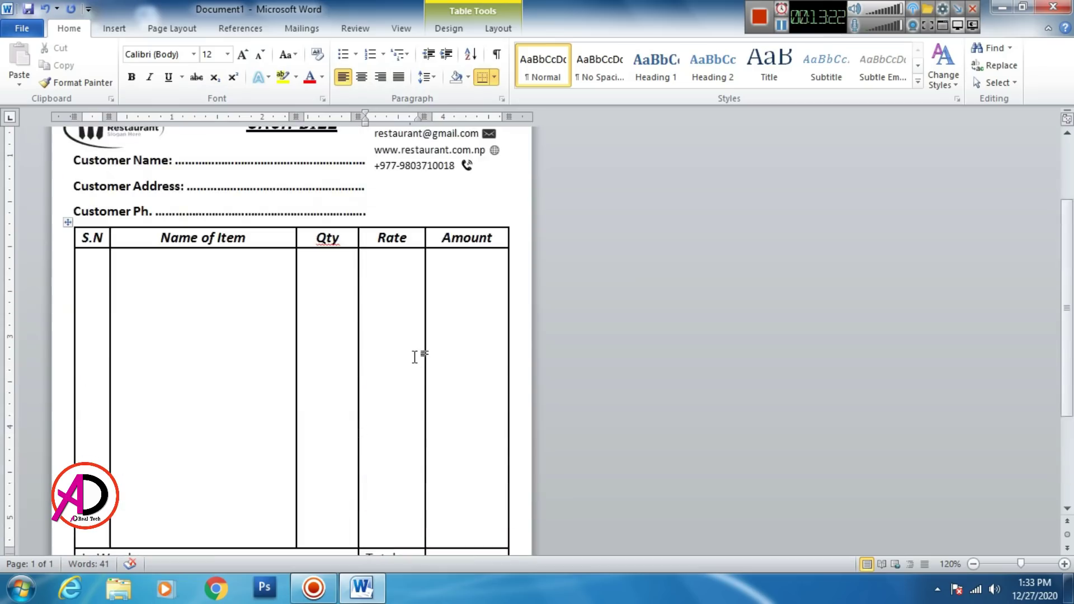
pyautogui.scroll(-5, 392, 360)
pyautogui.moveTo(287, 355); pyautogui.dragTo(289, 404)
pyautogui.scroll(3, 288, 373)
pyautogui.scroll(-3, 351, 402)
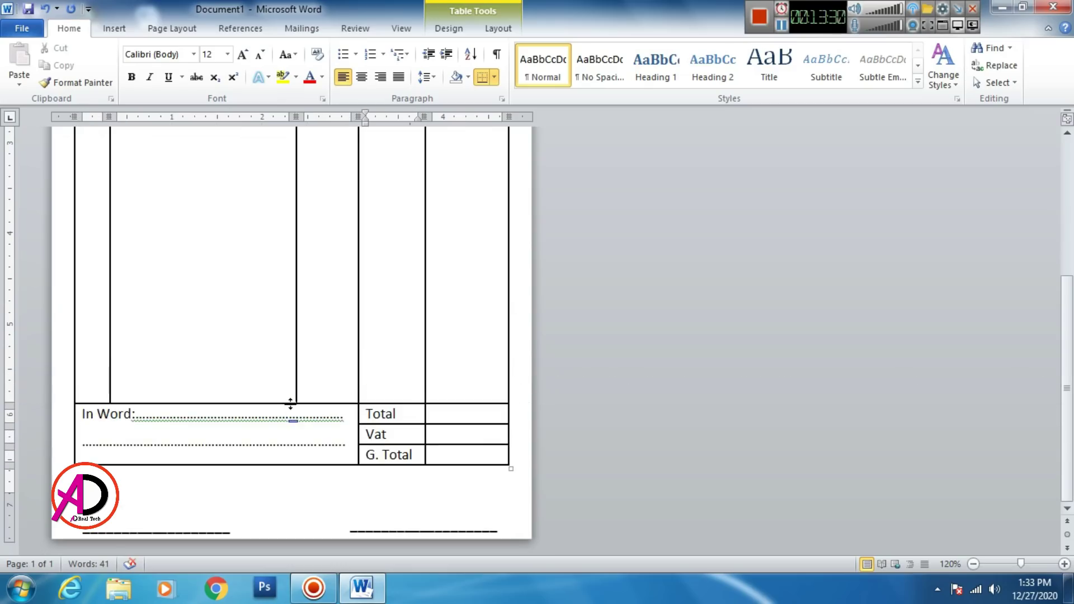
# Step: Move the Receiver and Giver Signature boxes up onto the page below the totals
pyautogui.click(194, 513)
pyautogui.click(191, 532)
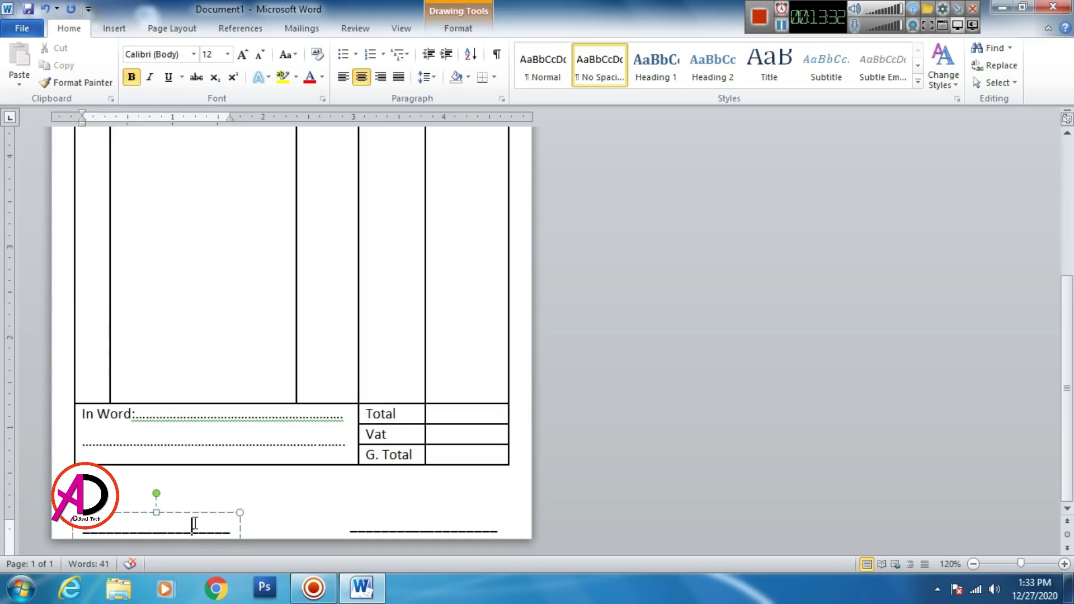
pyautogui.moveTo(196, 512); pyautogui.dragTo(197, 473)
pyautogui.click(413, 528)
pyautogui.moveTo(425, 509); pyautogui.dragTo(427, 474)
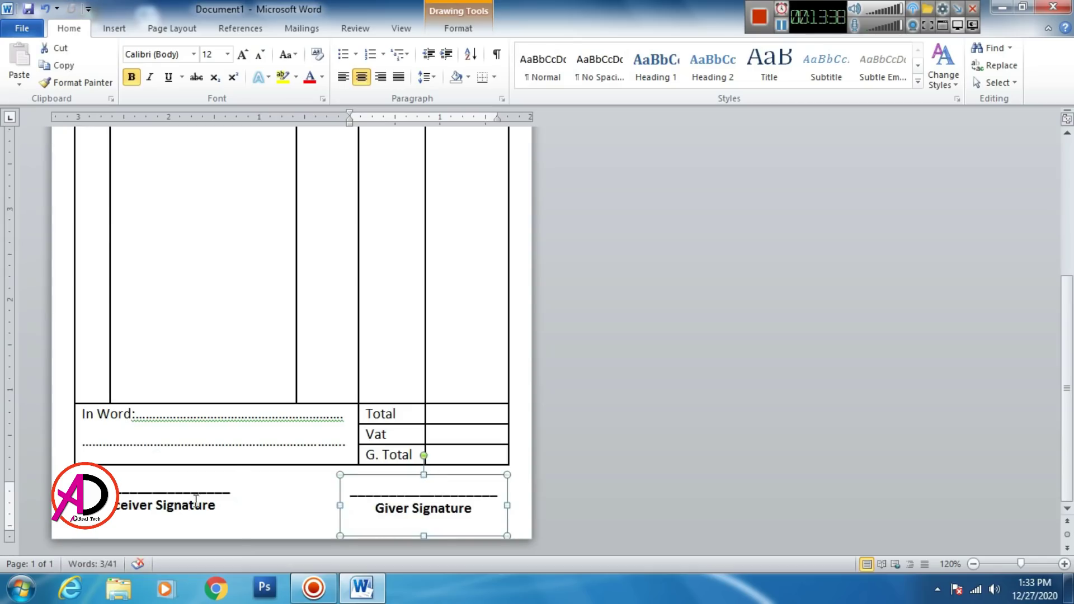
# Step: Shorten both signature boxes from the bottom and nudge them slightly lower
pyautogui.click(195, 500)
pyautogui.click(412, 489)
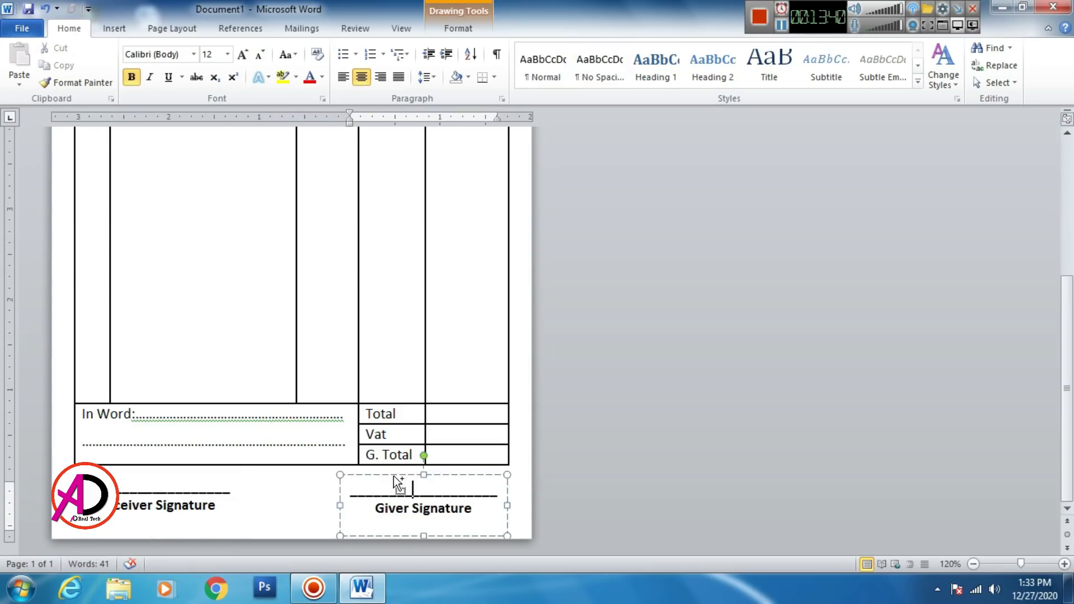
pyautogui.click(133, 505)
pyautogui.click(180, 474)
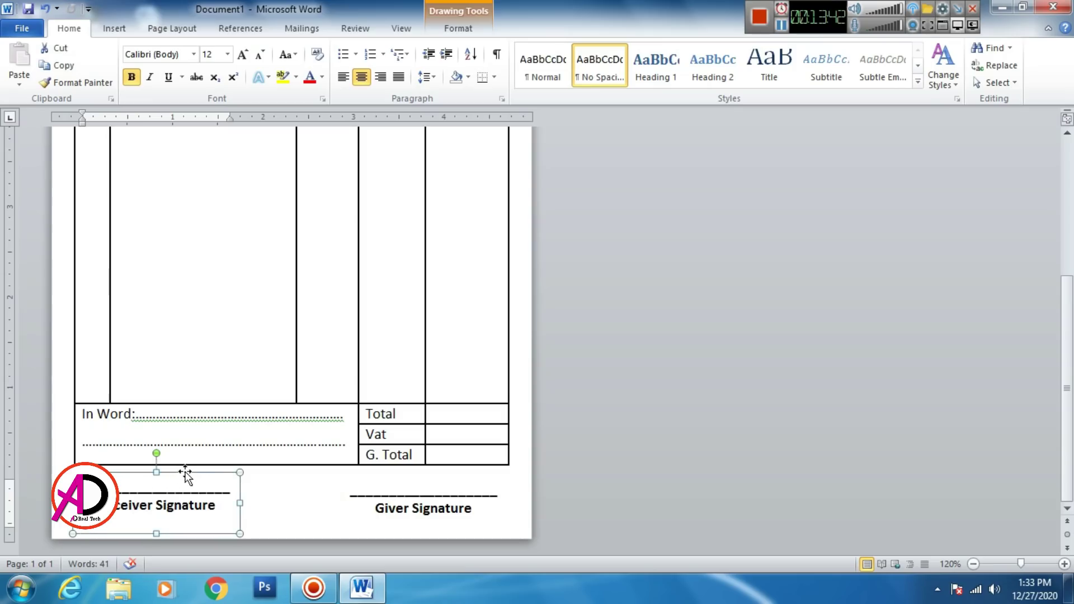
pyautogui.press('Down')
pyautogui.press('Down')
pyautogui.press('Down')
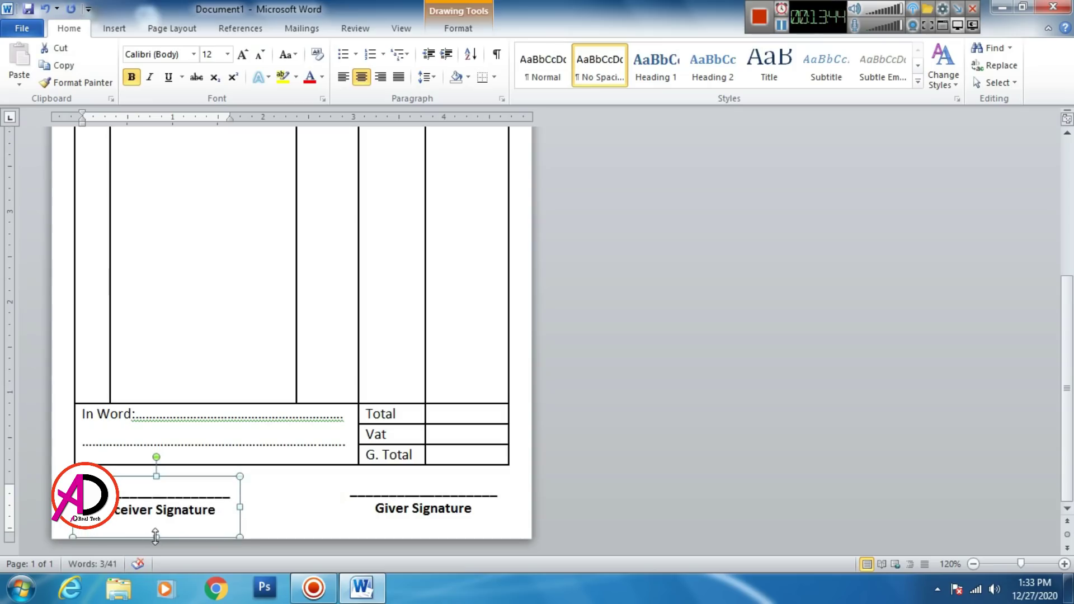
pyautogui.moveTo(156, 536); pyautogui.dragTo(156, 525)
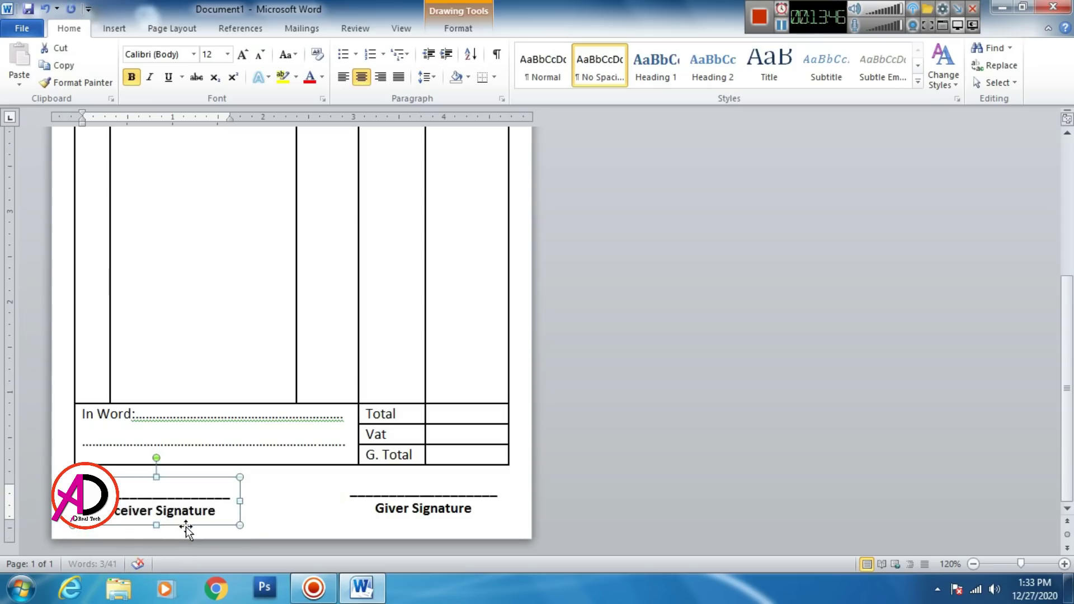
pyautogui.click(419, 508)
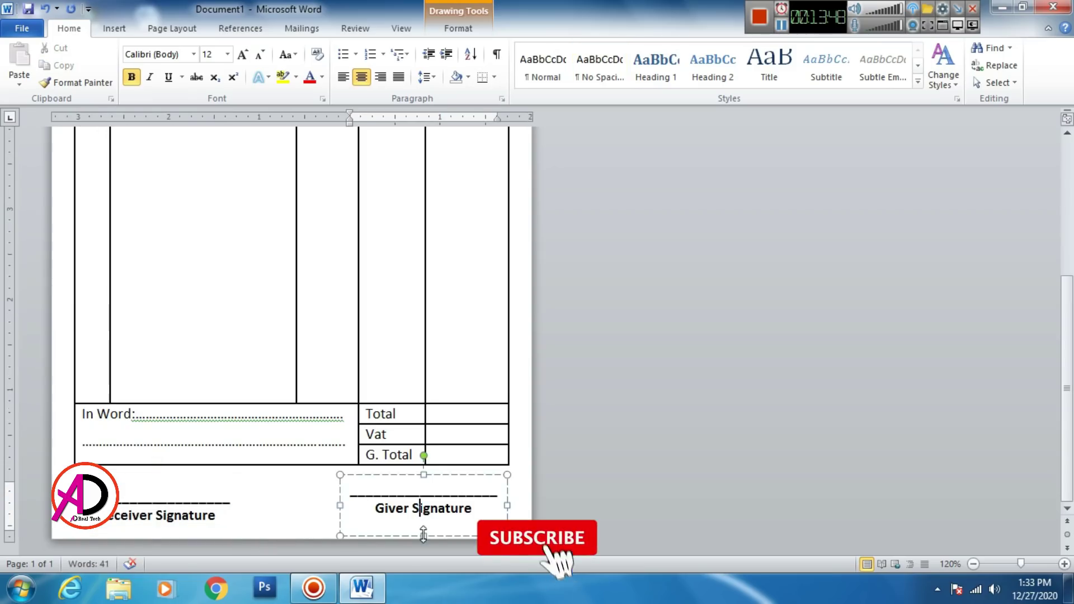
pyautogui.moveTo(423, 534); pyautogui.dragTo(423, 523)
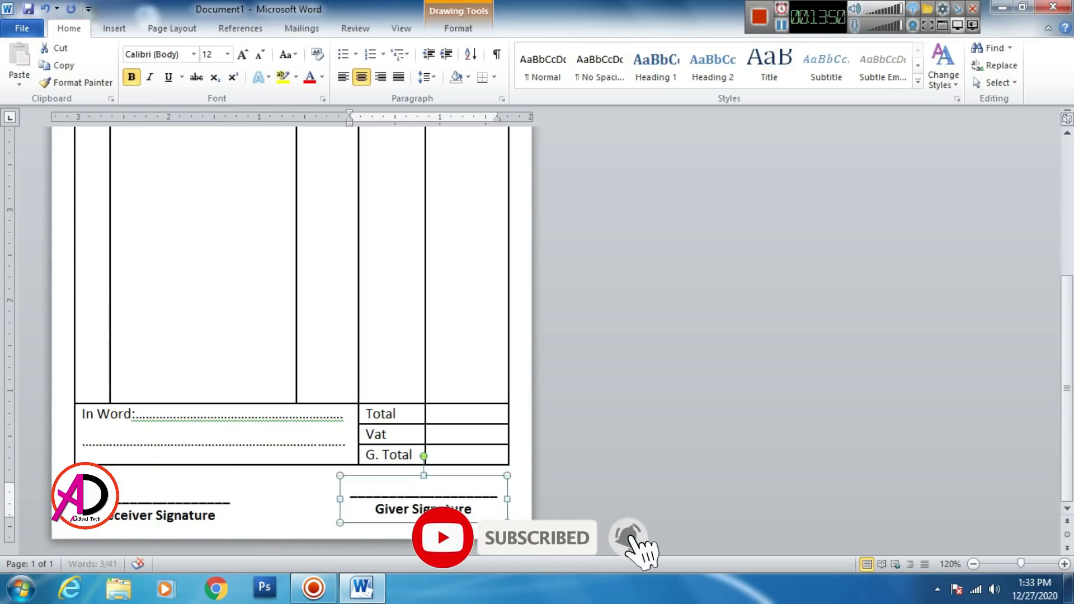
pyautogui.hotkey('ctrl', 'Down')
pyautogui.hotkey('ctrl', 'Down')
pyautogui.hotkey('ctrl', 'Down')
pyautogui.hotkey('ctrl', 'Down')
pyautogui.hotkey('ctrl', 'Down')
pyautogui.hotkey('ctrl', 'Down')
pyautogui.hotkey('ctrl', 'Down')
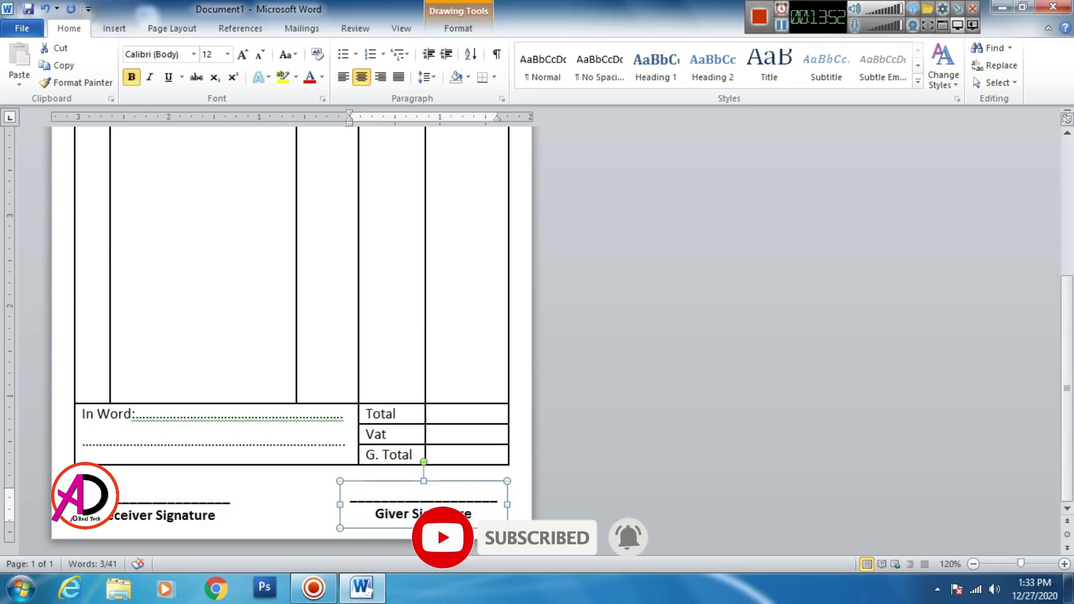
pyautogui.click(263, 501)
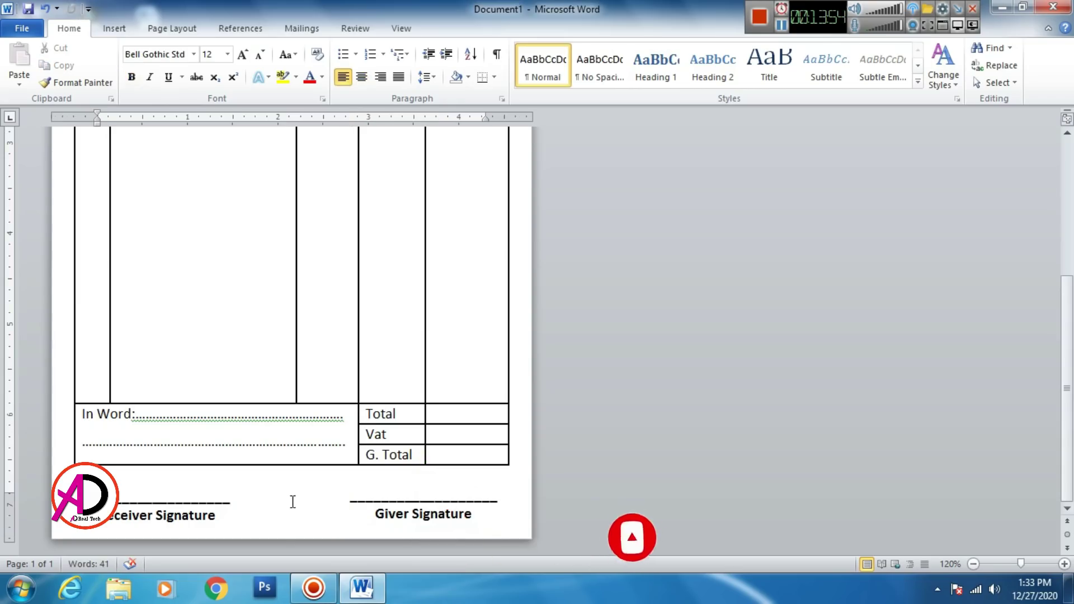
pyautogui.scroll(8, 304, 499)
pyautogui.scroll(-8, 303, 500)
pyautogui.keyDown('ctrl'); pyautogui.scroll(-3, 326, 436); pyautogui.keyUp('ctrl')
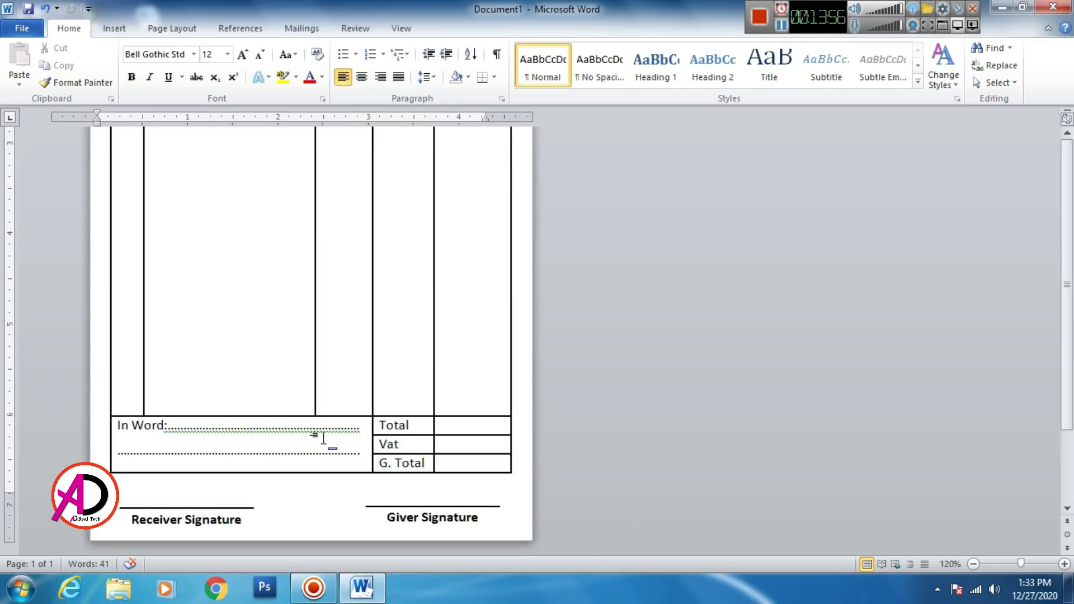
pyautogui.scroll(4, 302, 401)
pyautogui.keyDown('ctrl'); pyautogui.scroll(-1, 303, 401); pyautogui.keyUp('ctrl')
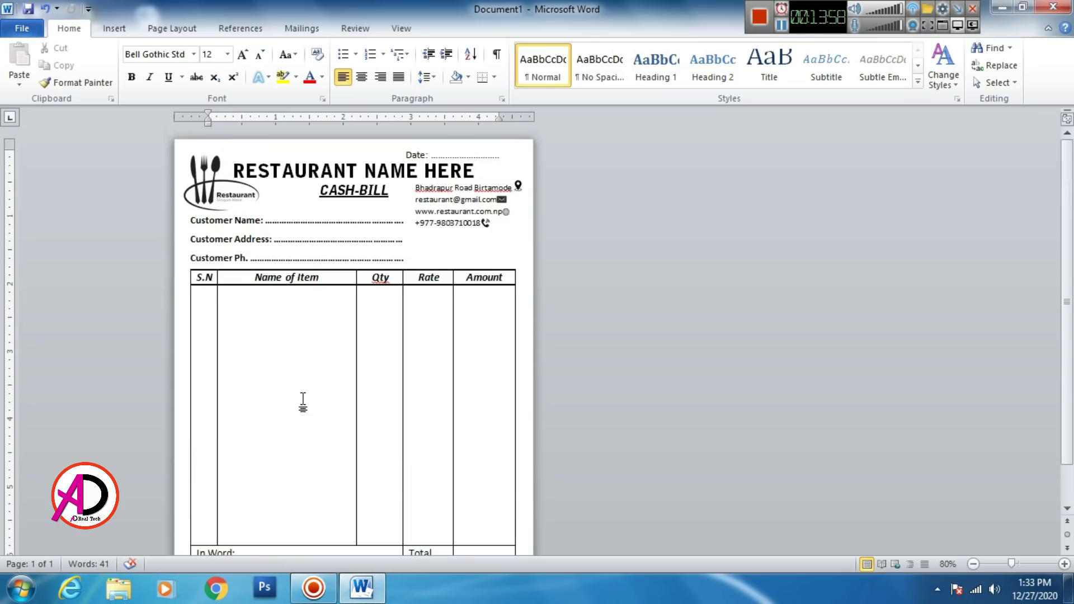
pyautogui.scroll(-2, 244, 408)
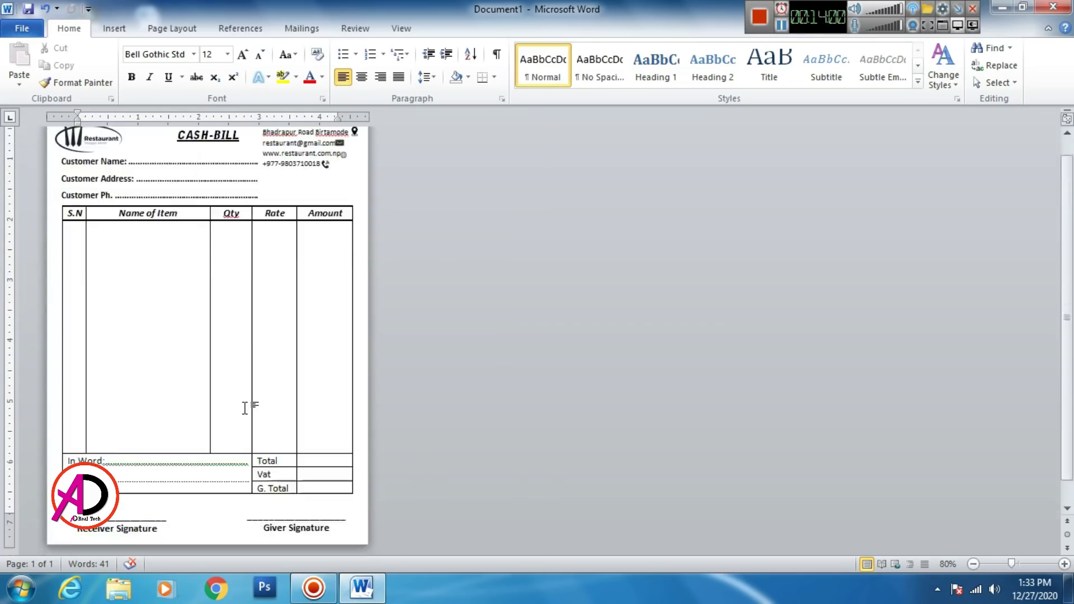
pyautogui.scroll(3, 242, 406)
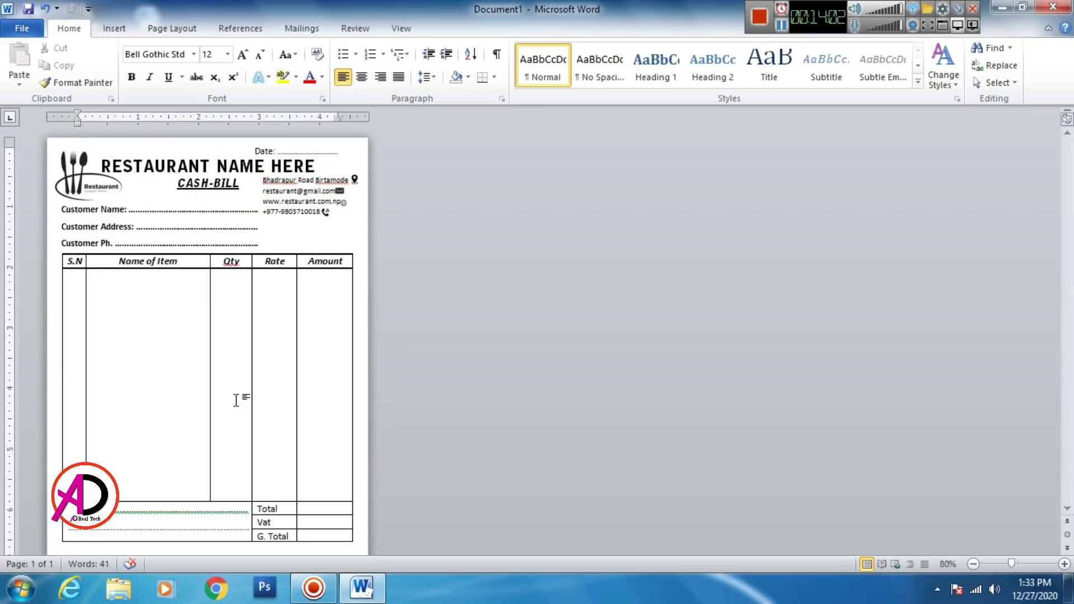
pyautogui.keyDown('ctrl'); pyautogui.scroll(-2, 333, 510); pyautogui.keyUp('ctrl')
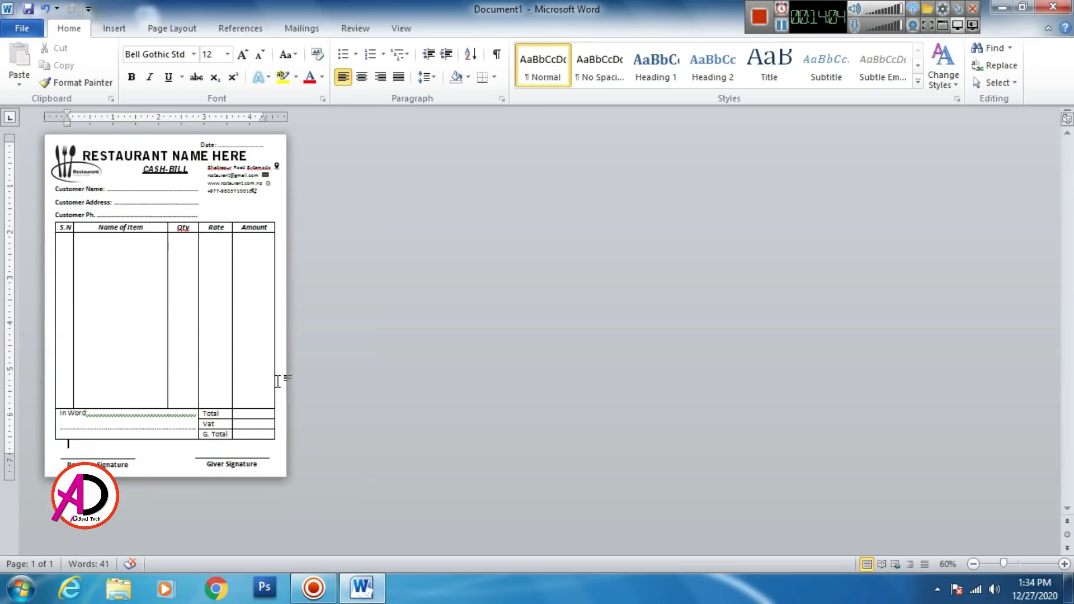
pyautogui.keyDown('ctrl'); pyautogui.scroll(1, 277, 382); pyautogui.keyUp('ctrl')
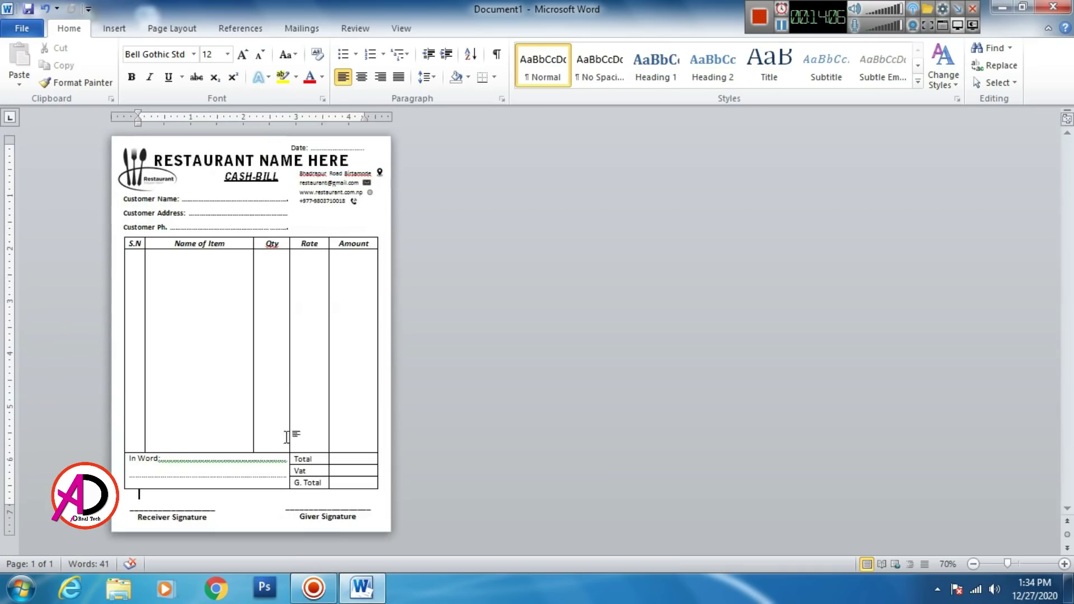